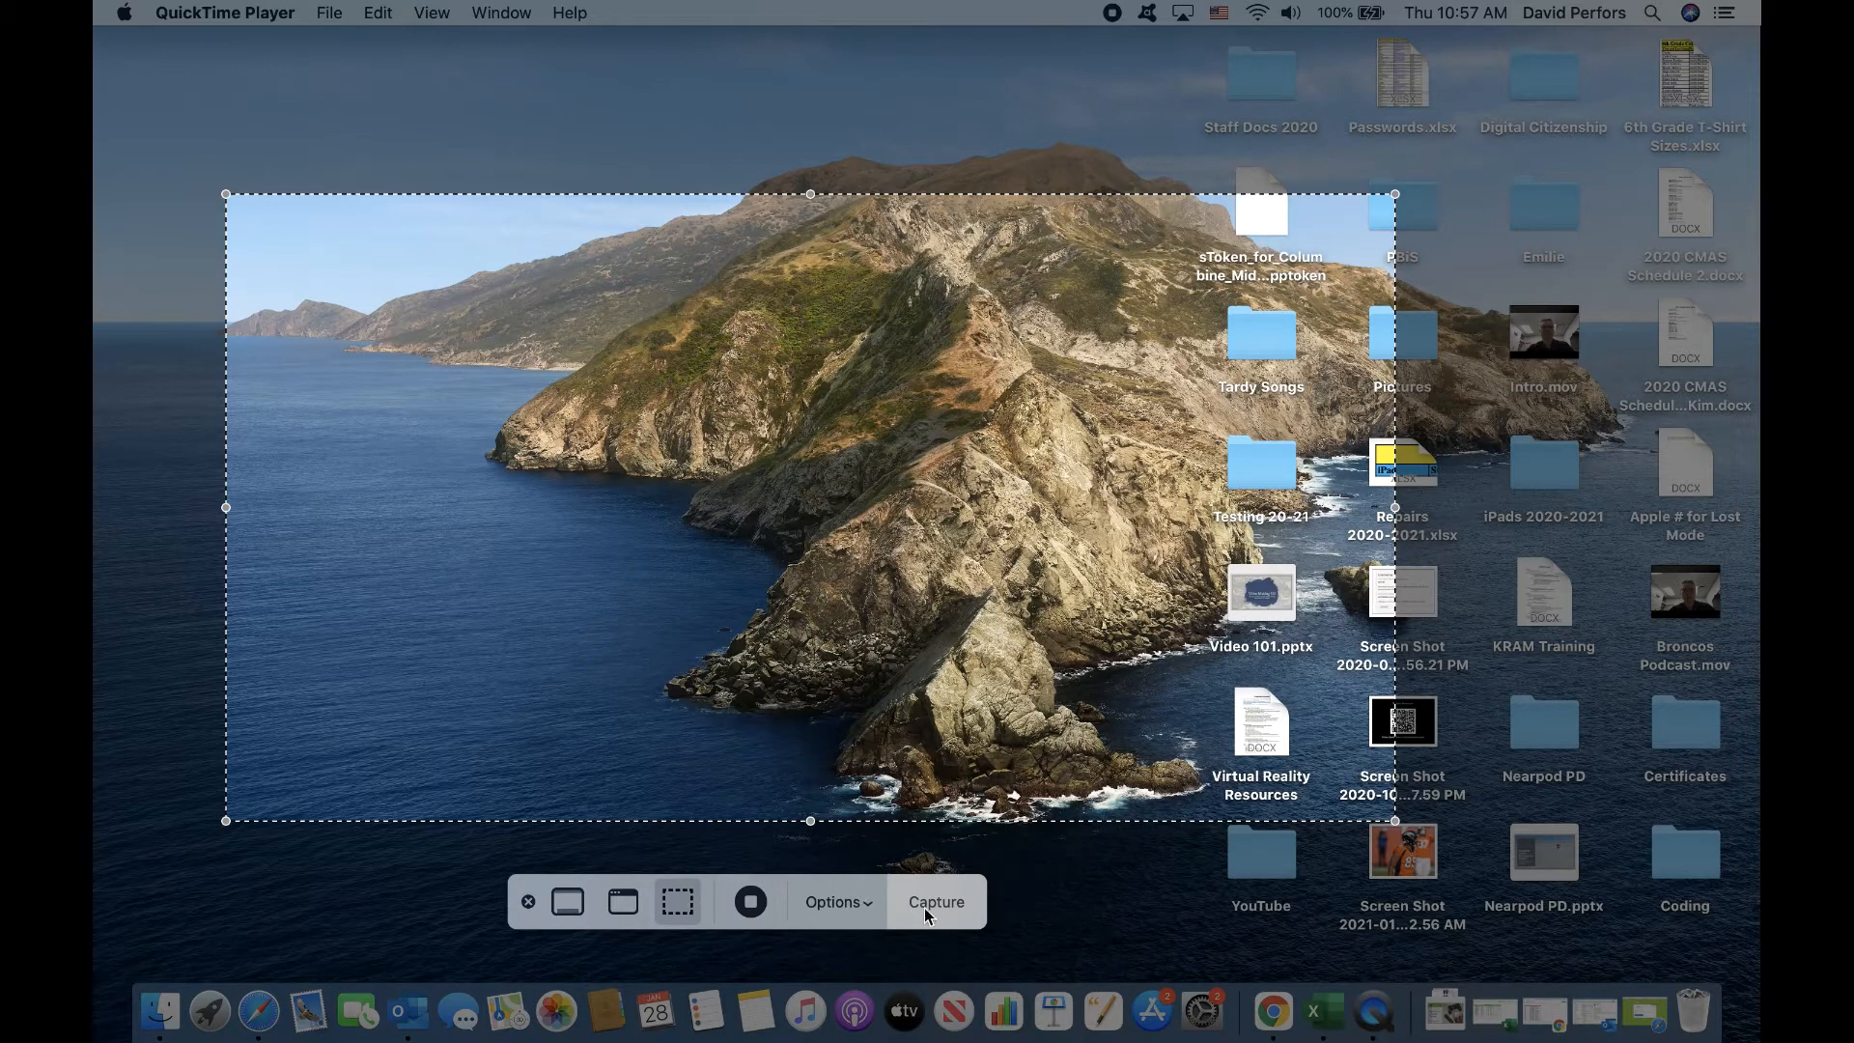
Step: Set the screen capture's save location to the Desktop
left_click(858, 900)
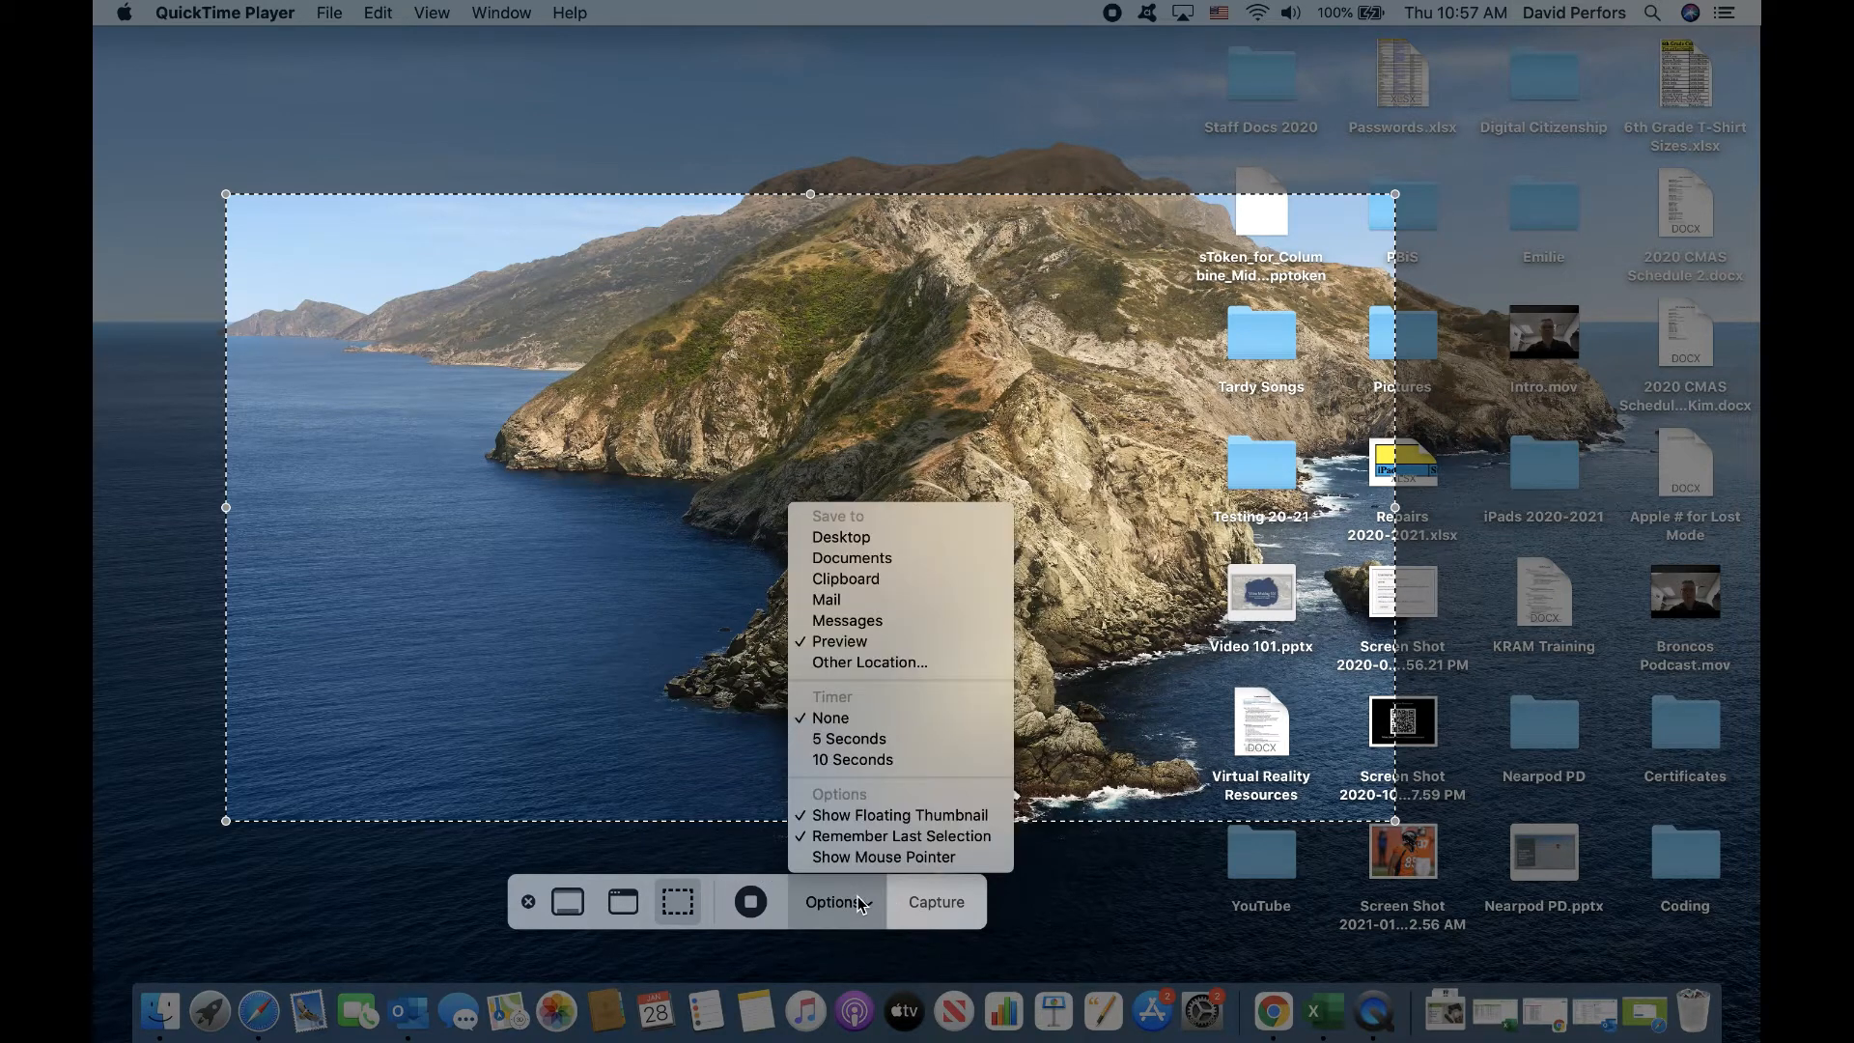
left_click(862, 538)
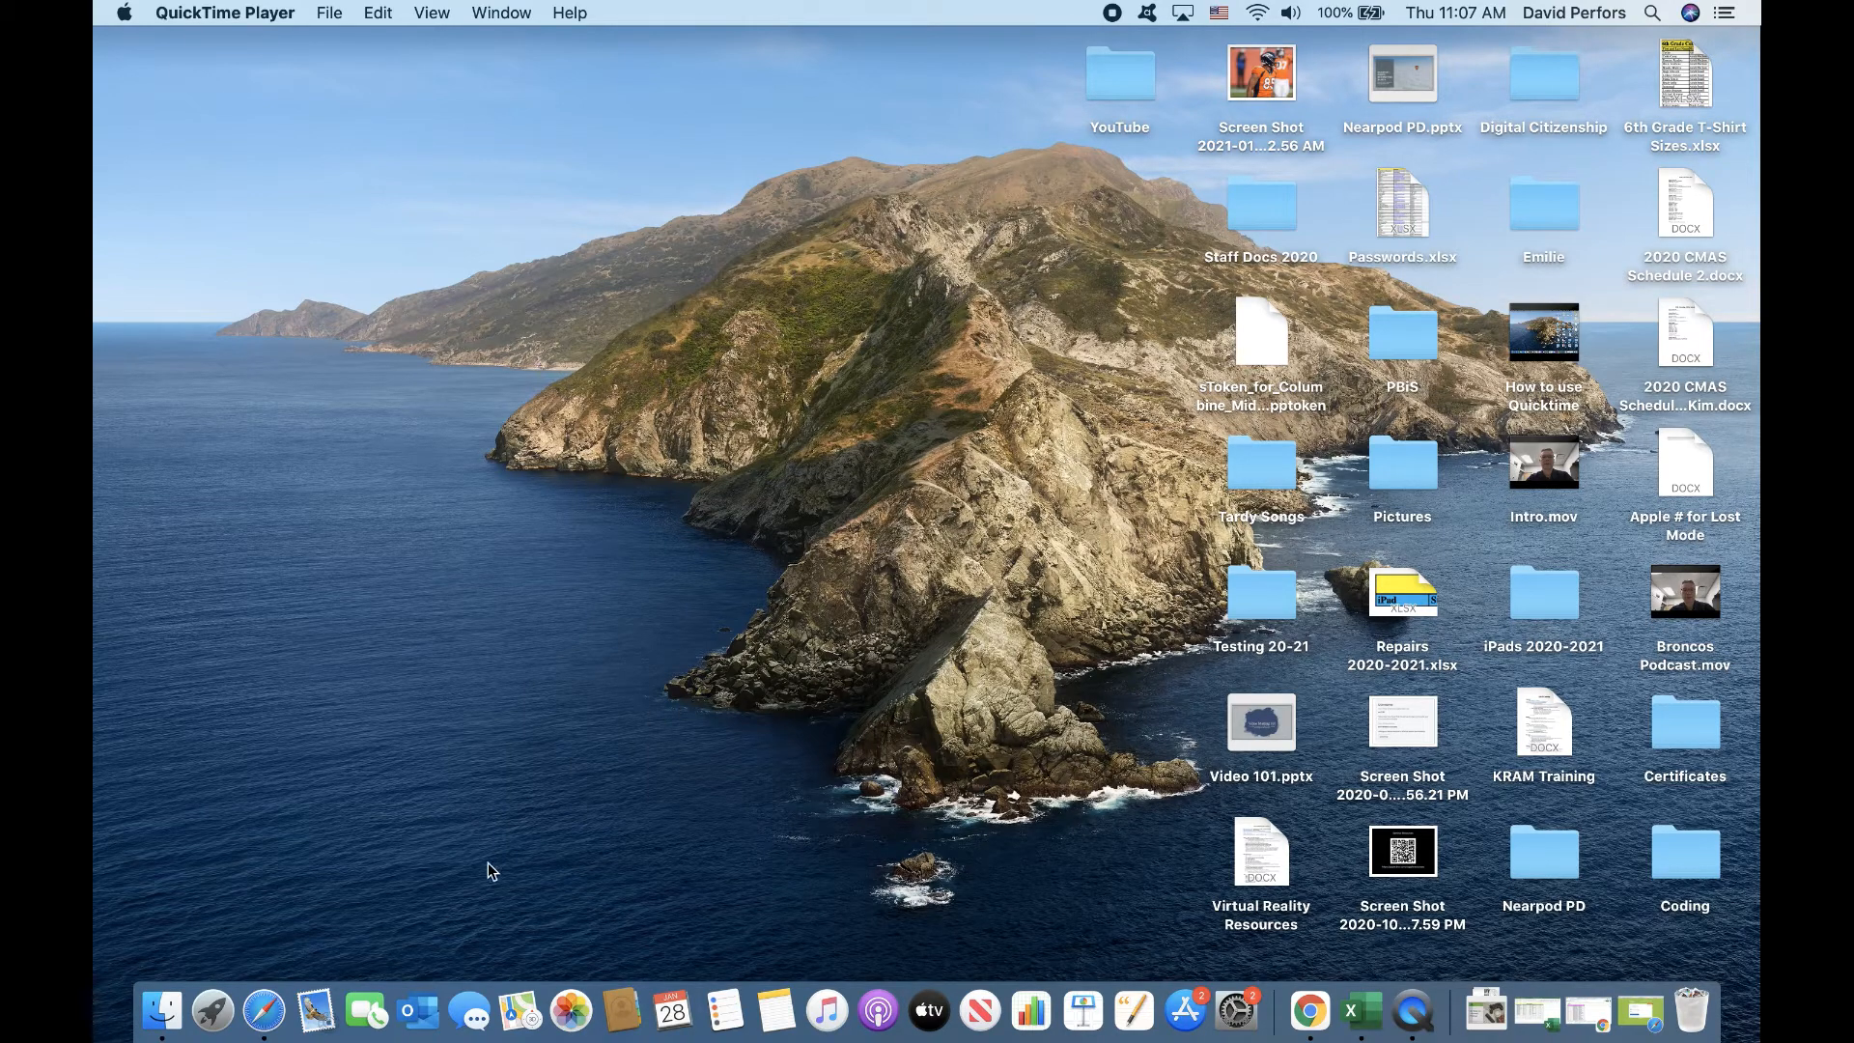
Step: Open iMovie and create a new Movie project
left_click(213, 1010)
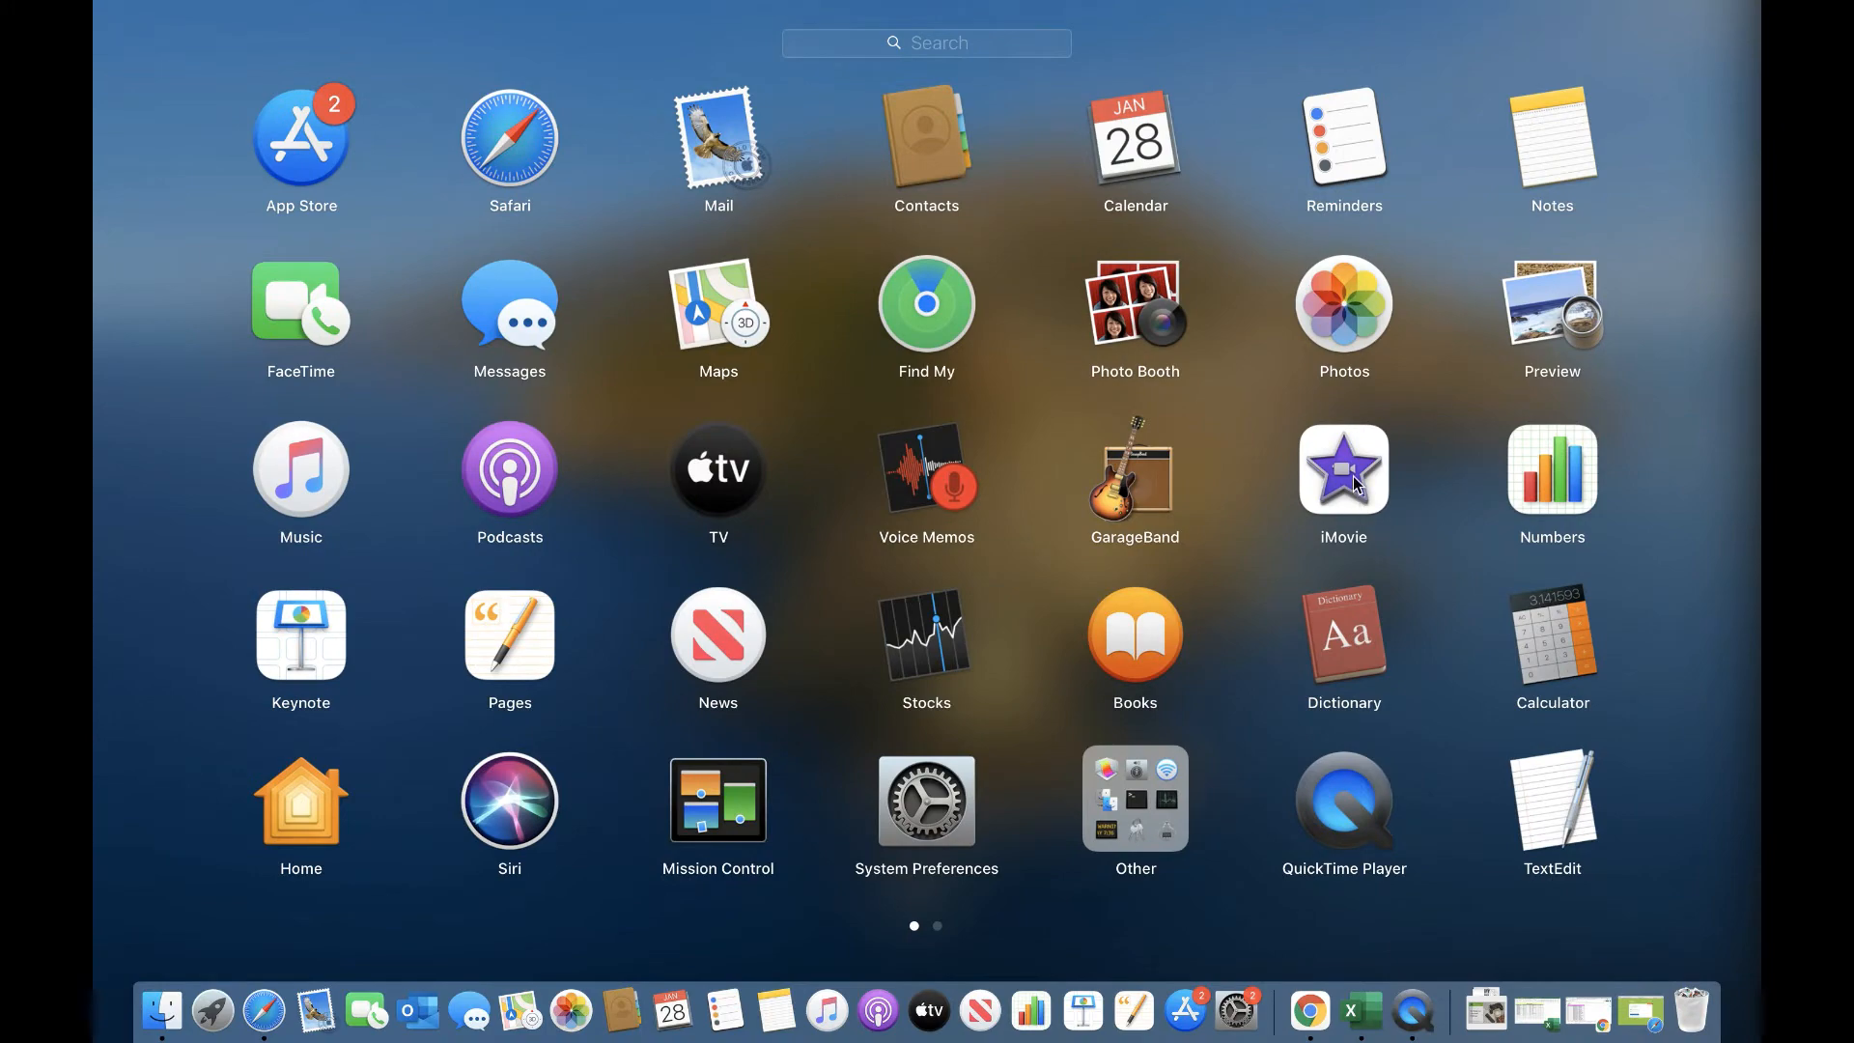
left_click(1353, 477)
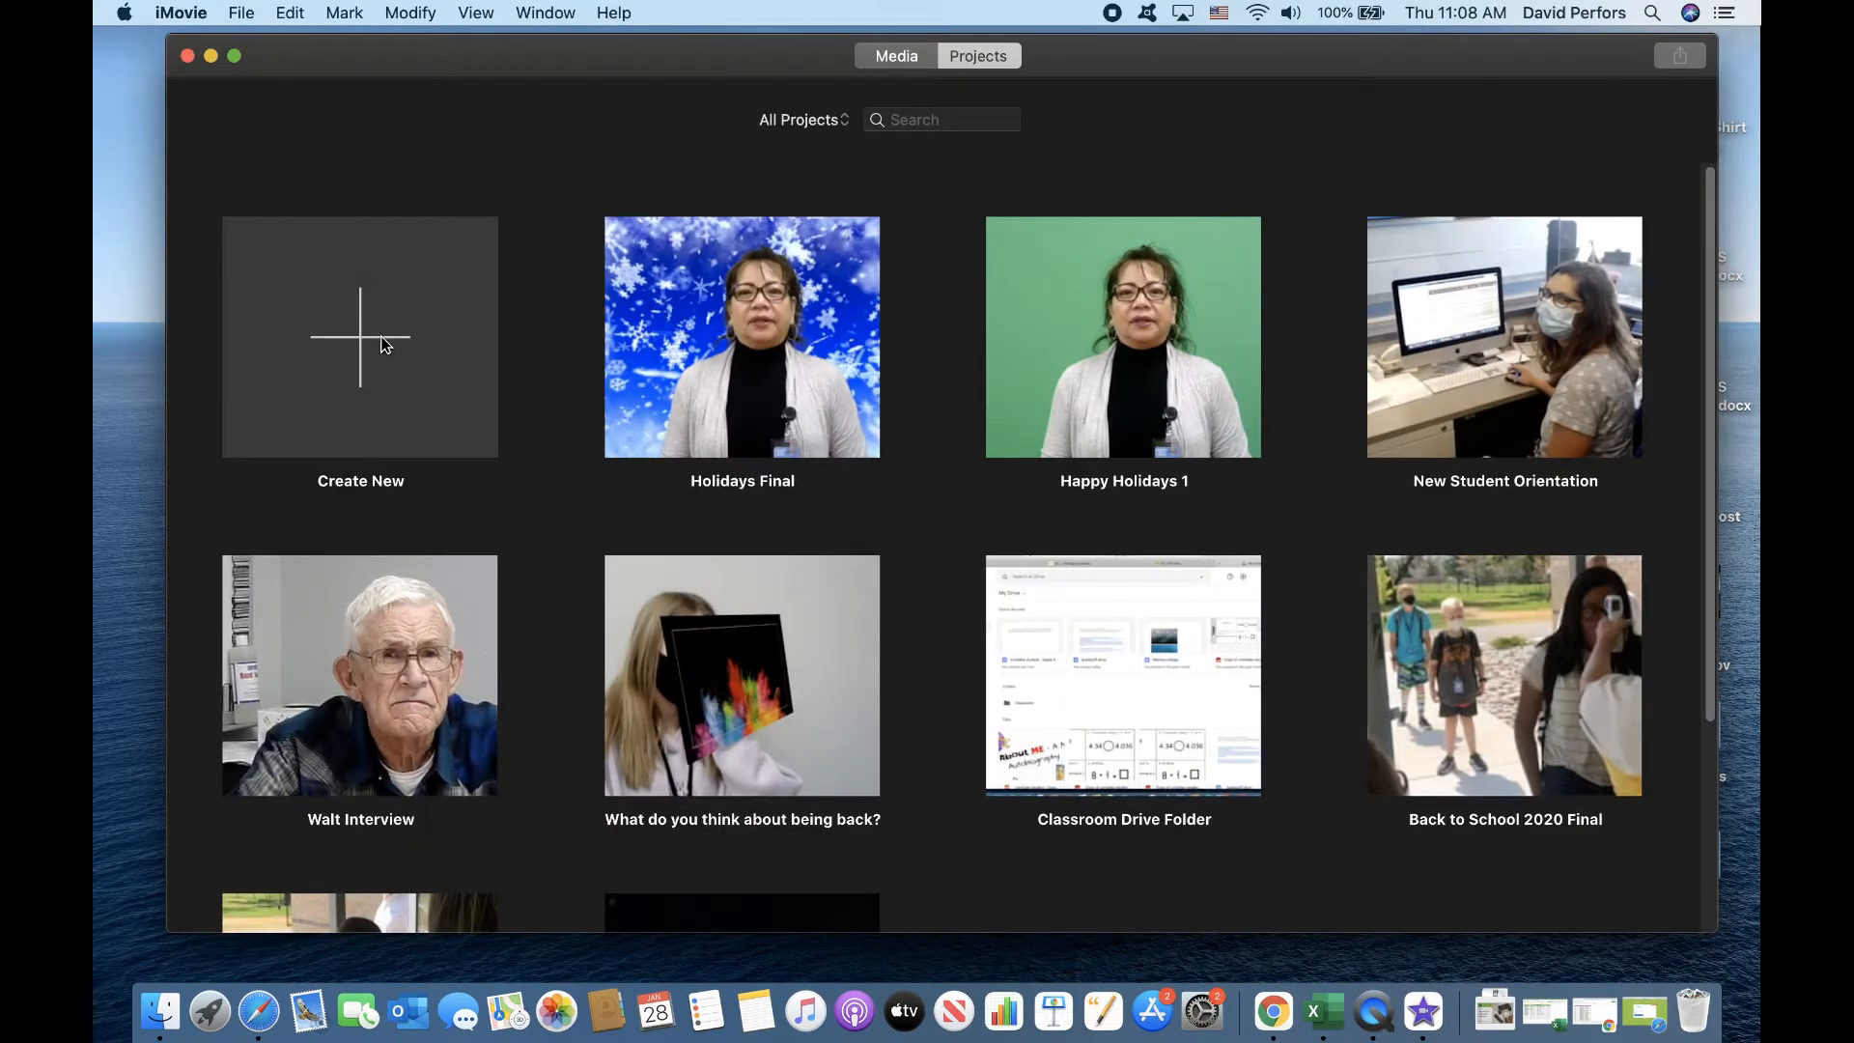
left_click(368, 349)
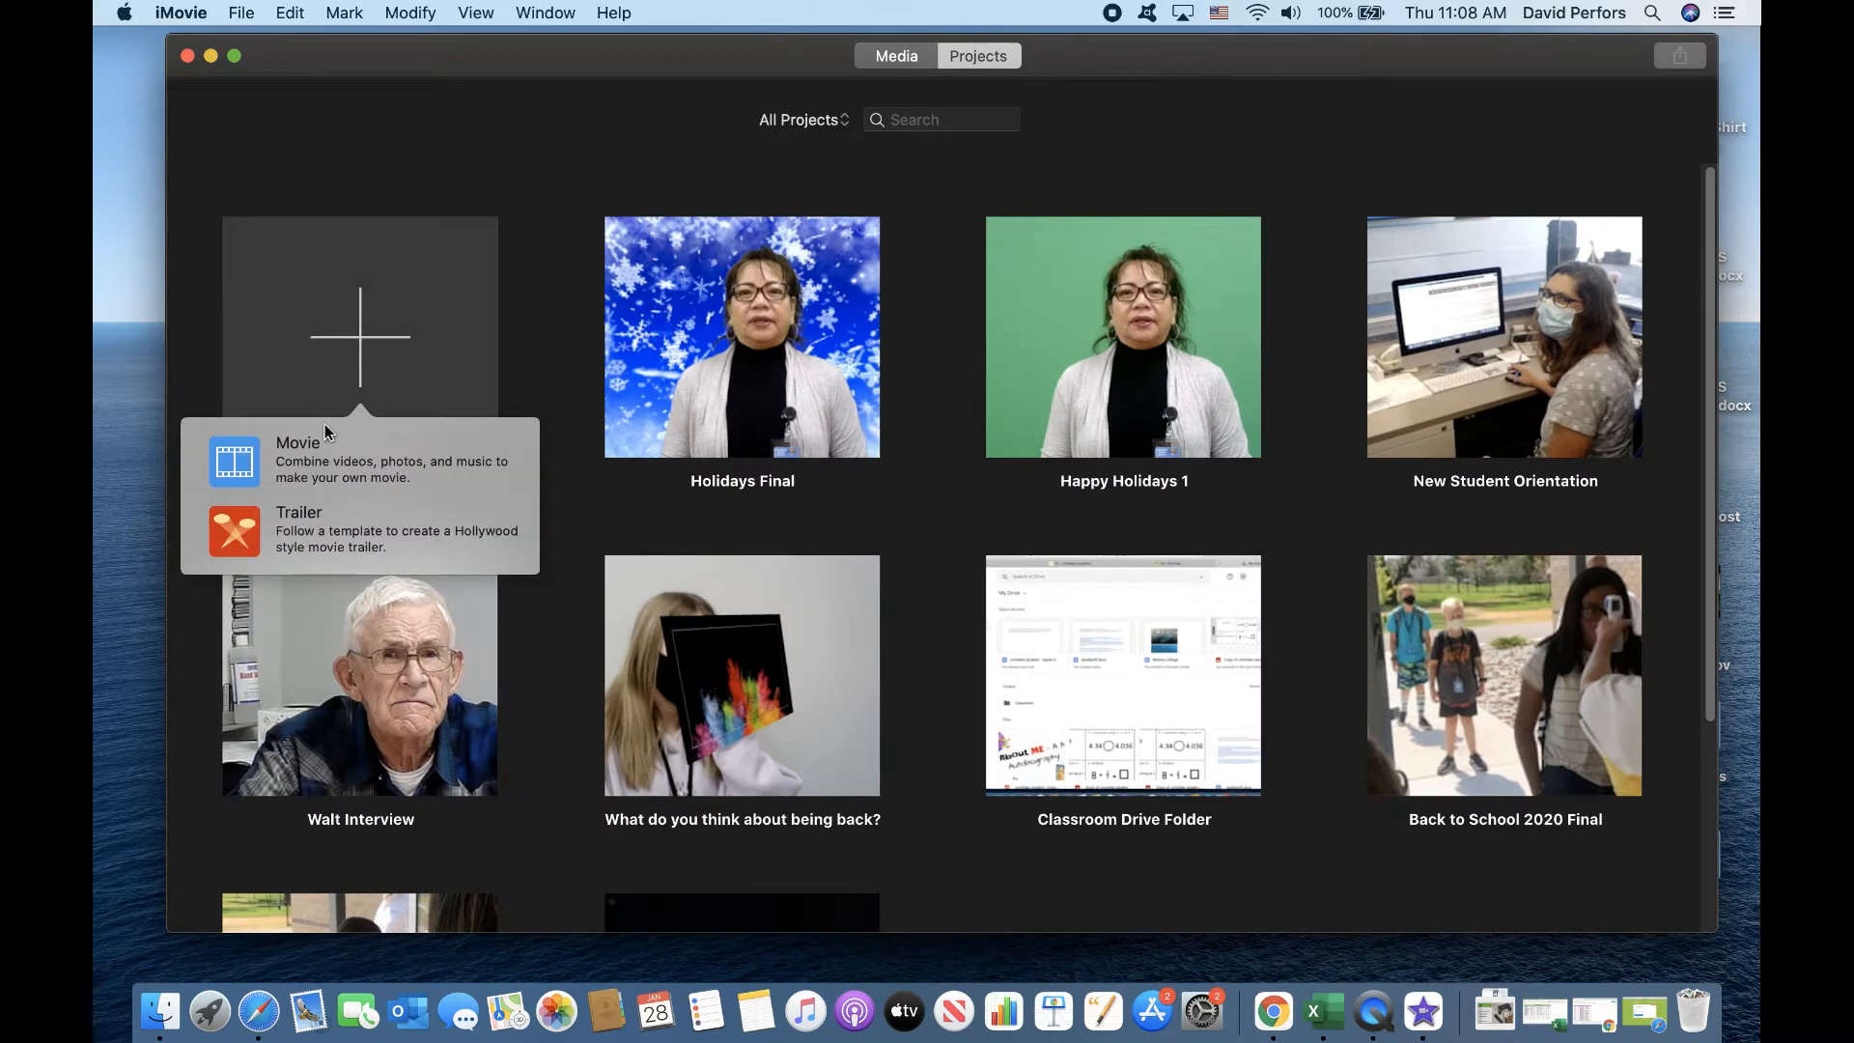
left_click(247, 469)
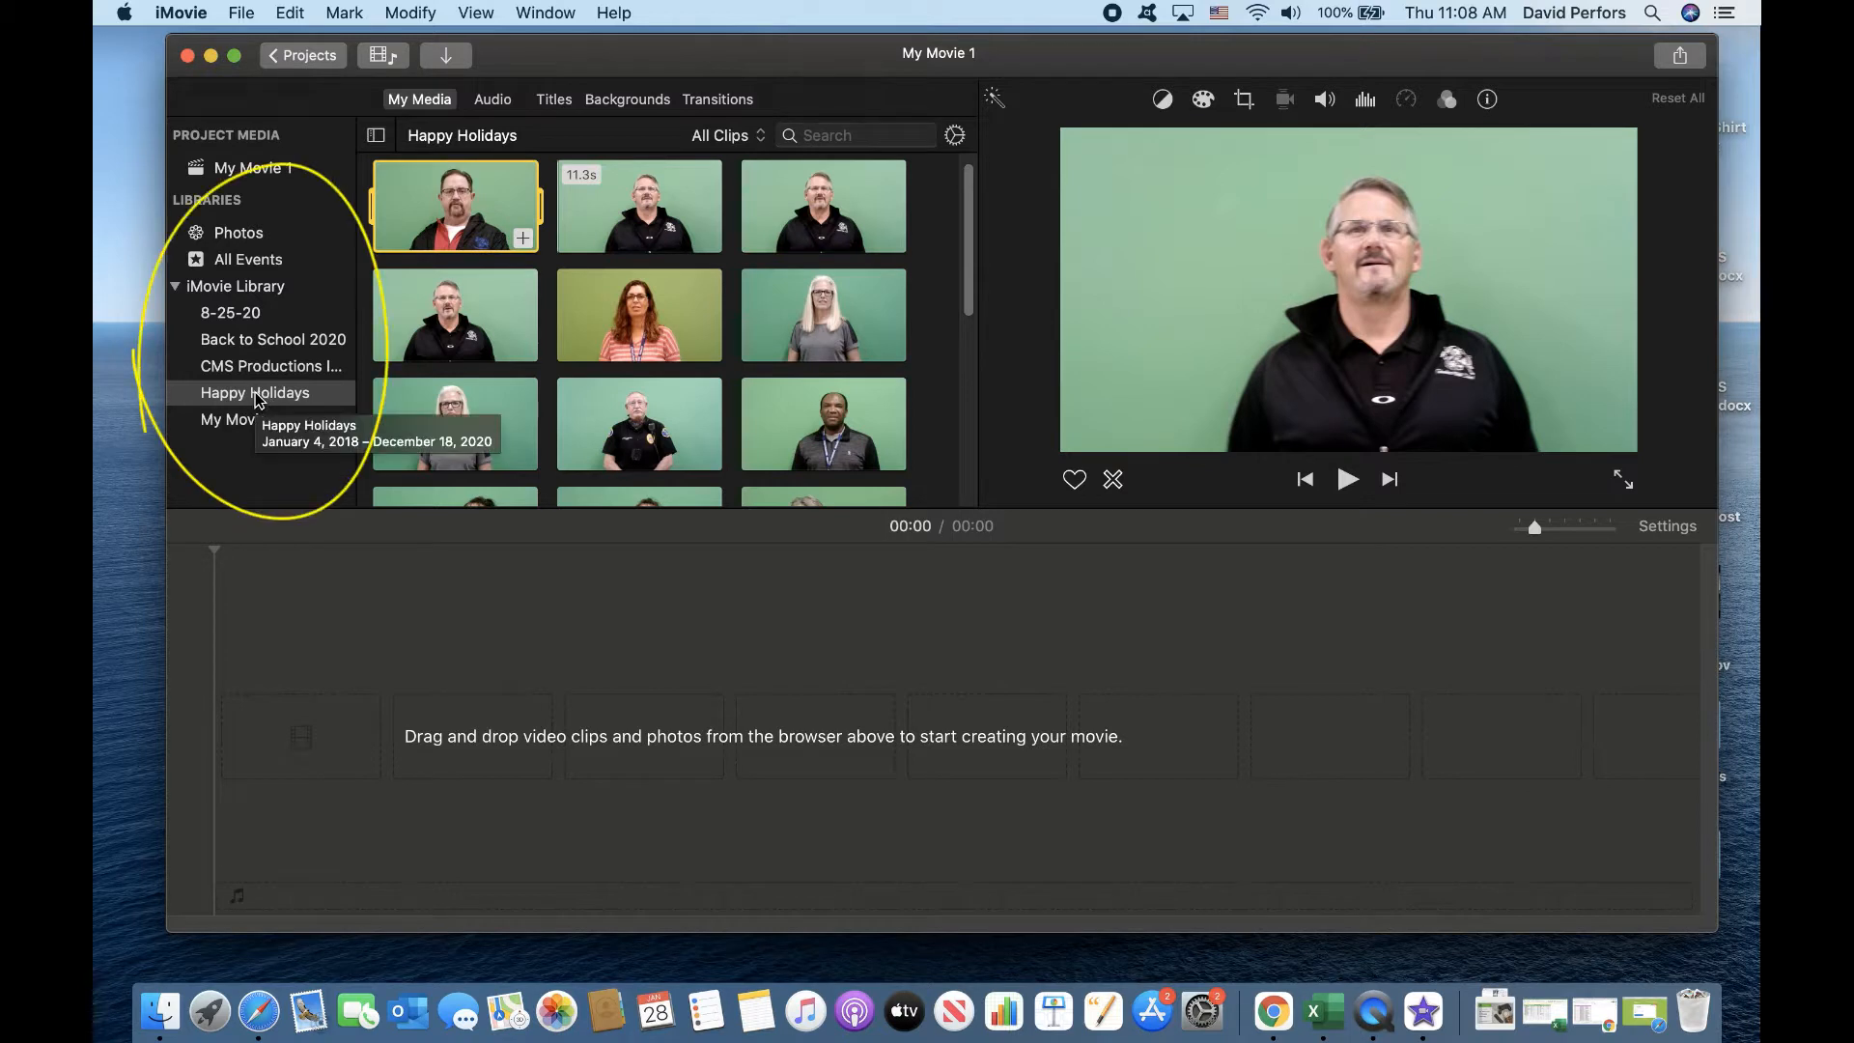
Step: Create a new event named Podcast in the iMovie Library
right_click(250, 465)
left_click(353, 482)
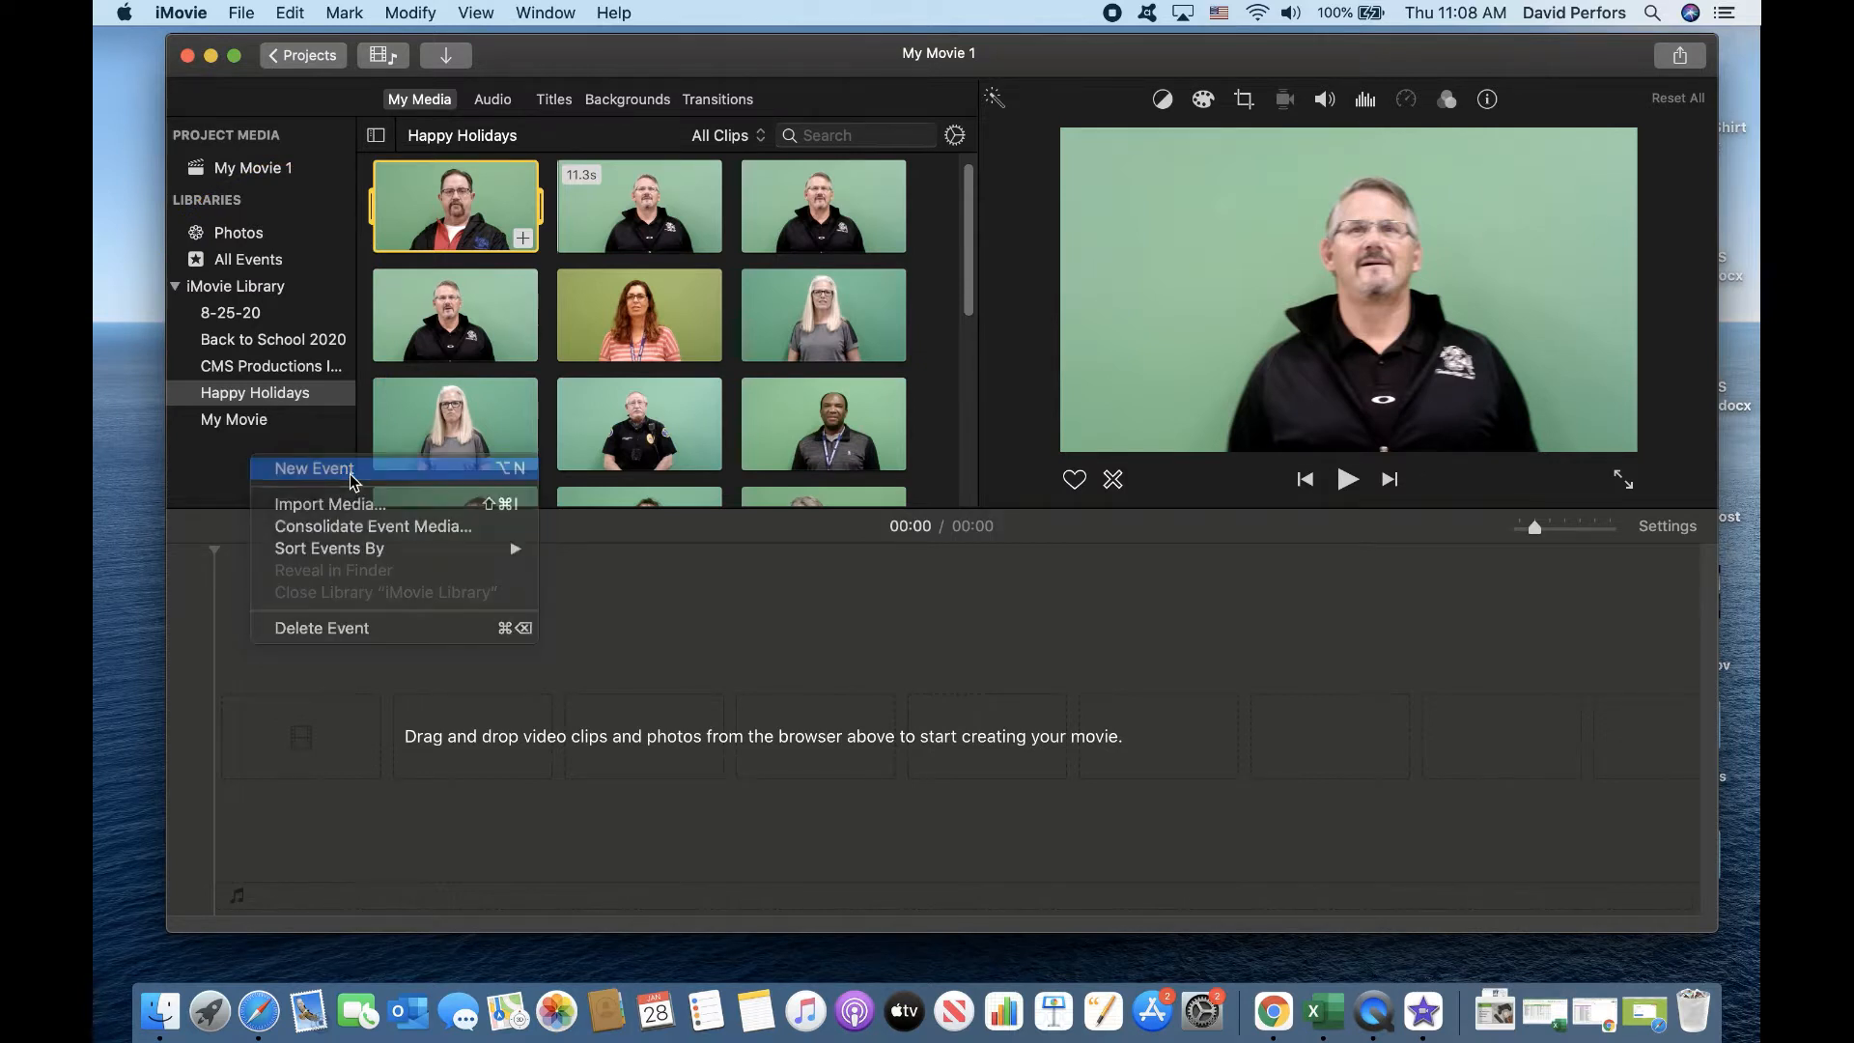
type("Podcast")
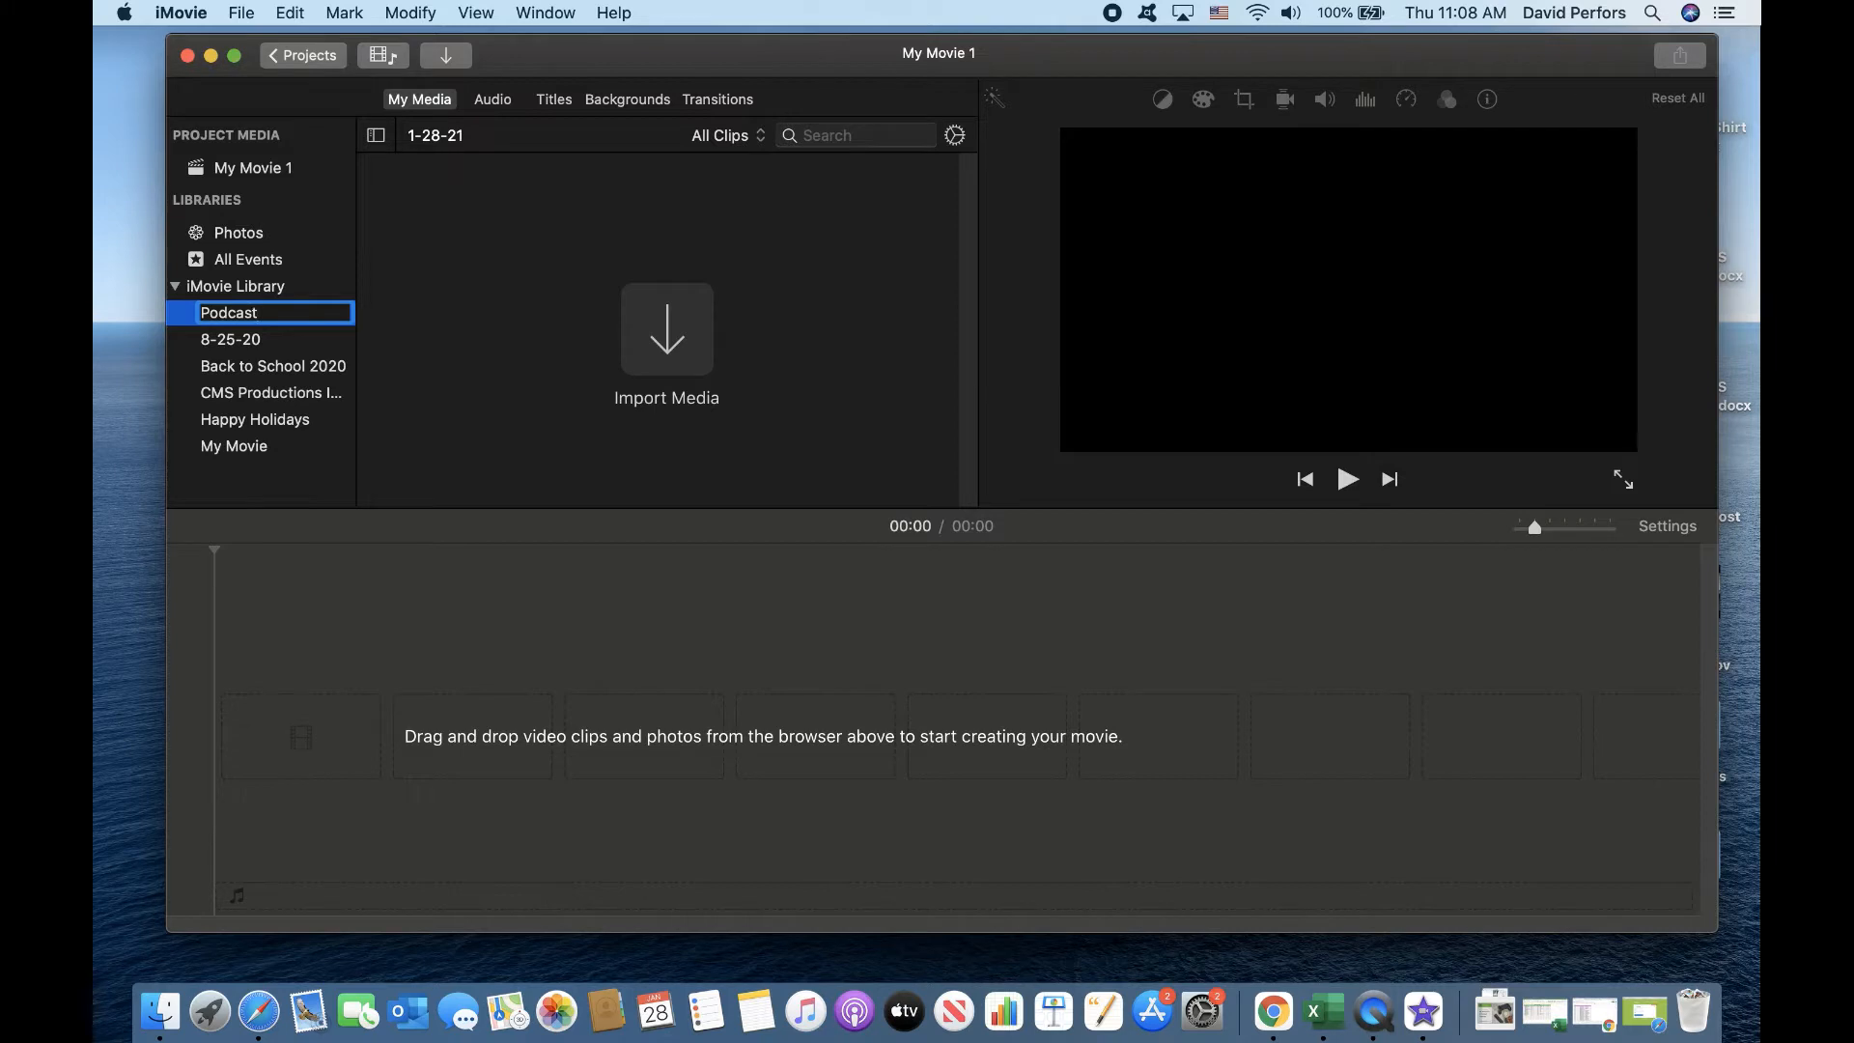
key("Return")
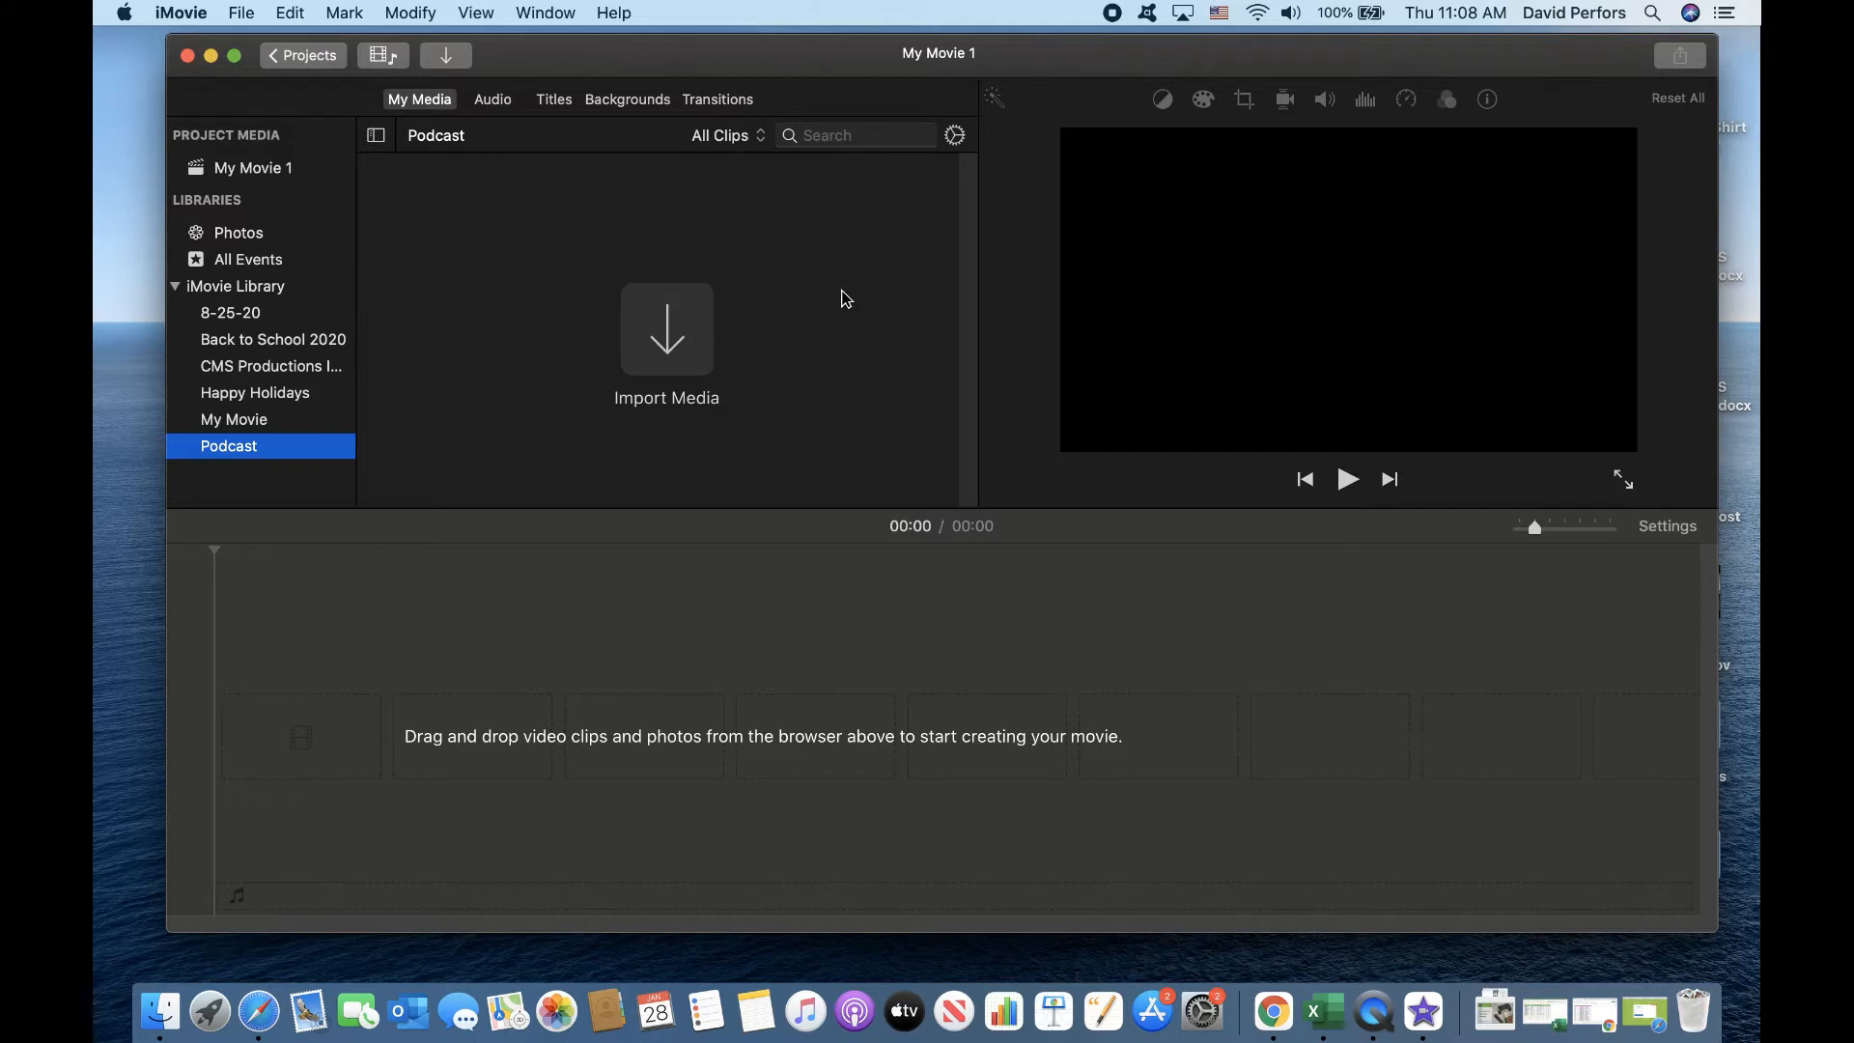
Step: Import Broncos Podcast.mov from the Desktop into the Podcast event
left_click(669, 333)
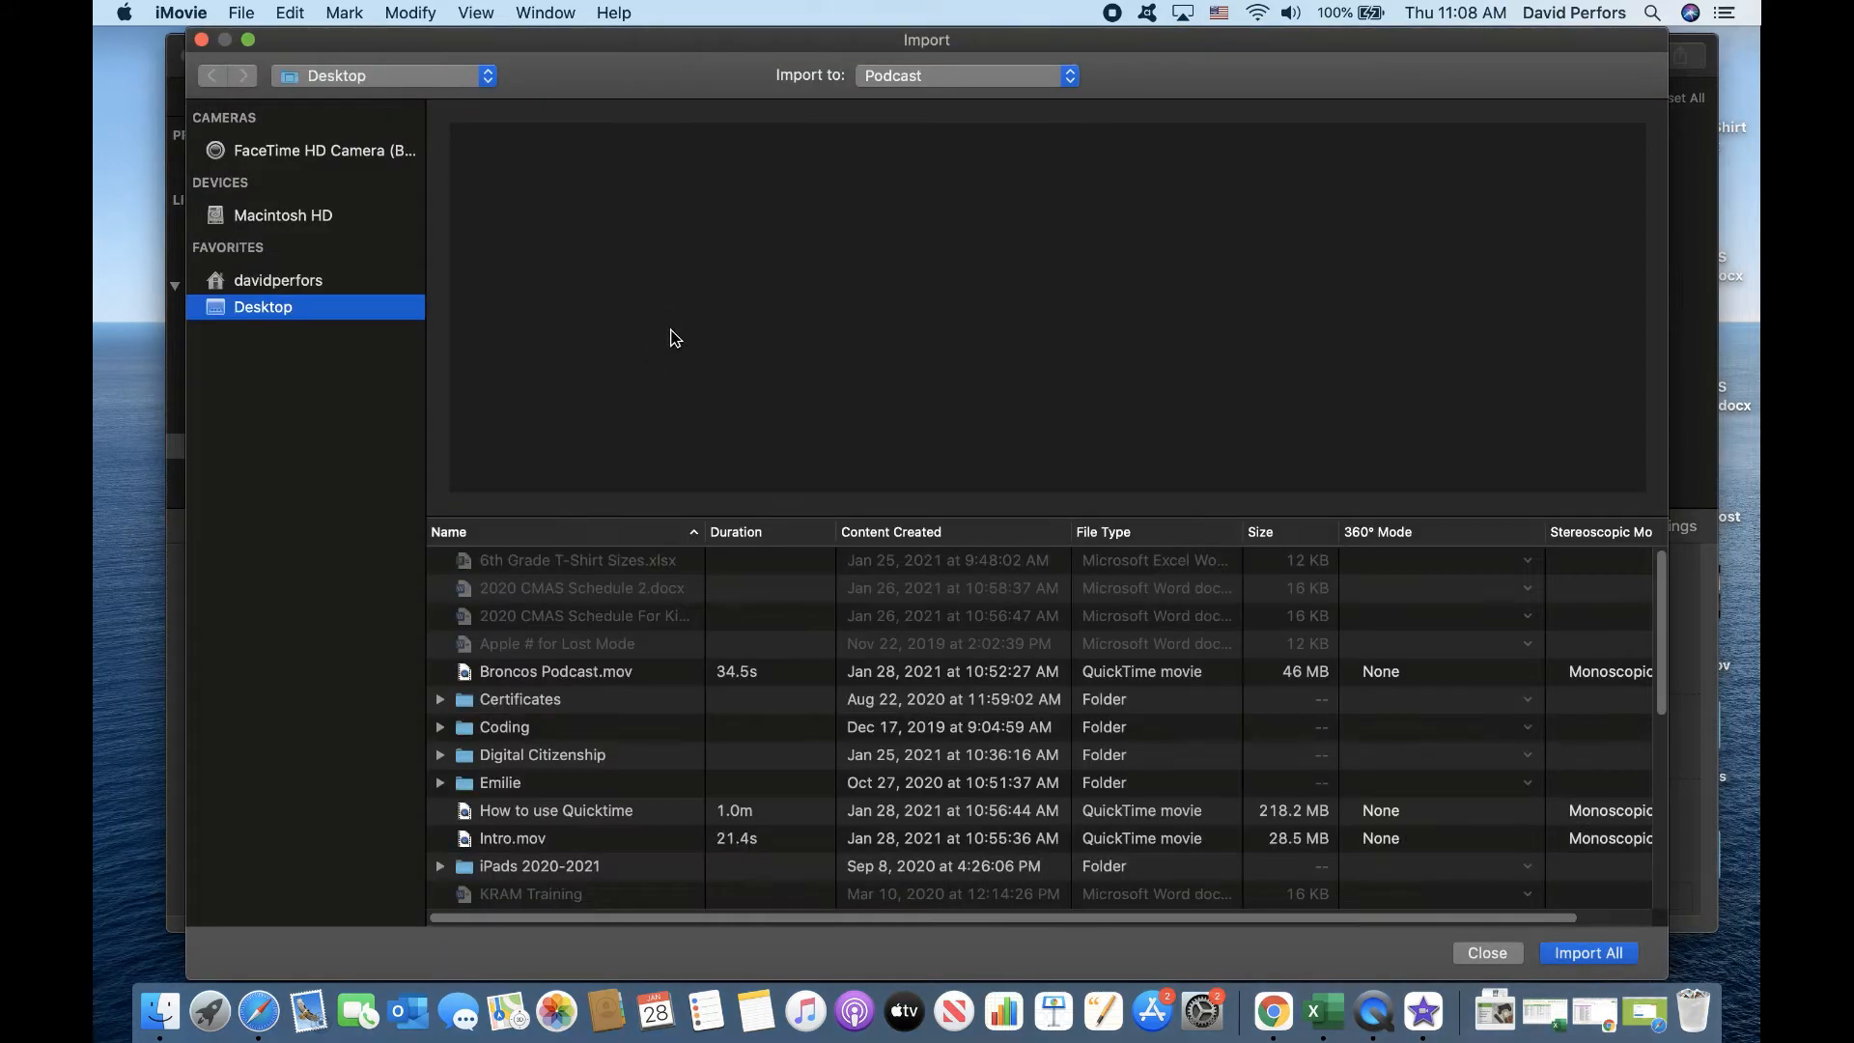
left_click(581, 675)
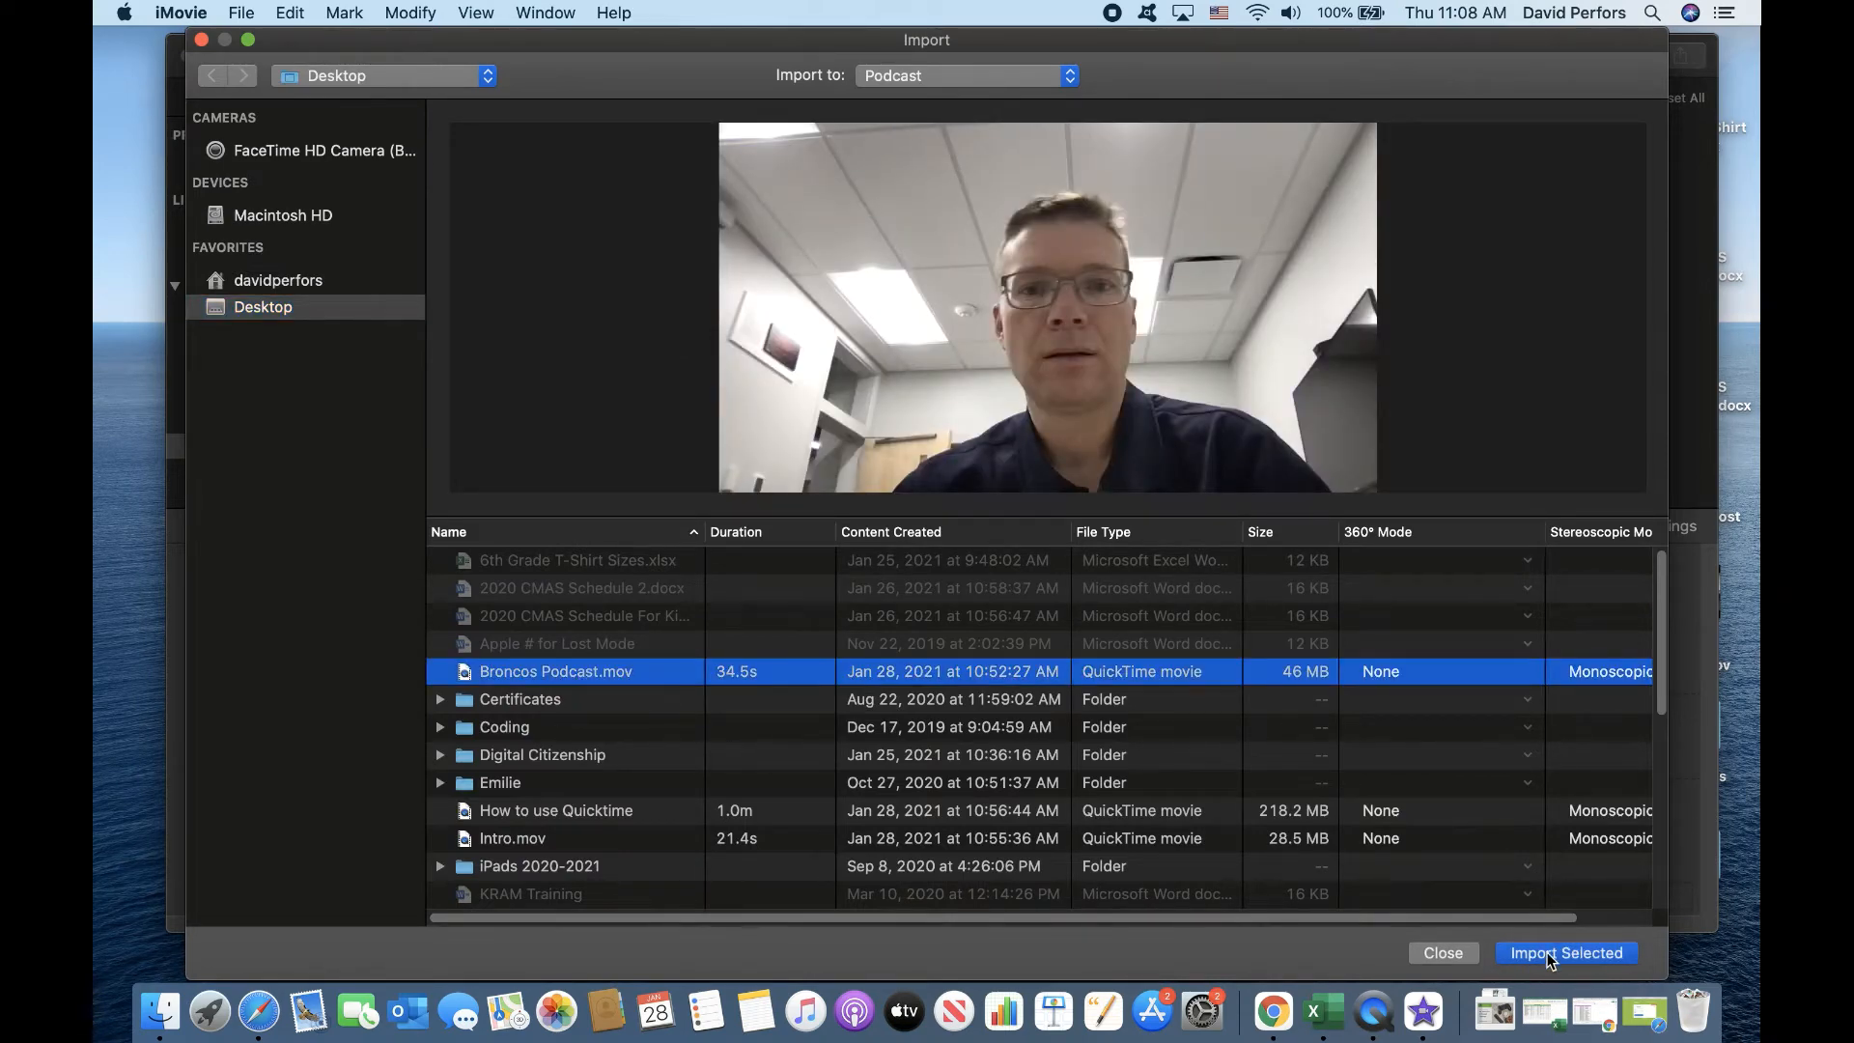
left_click(1548, 956)
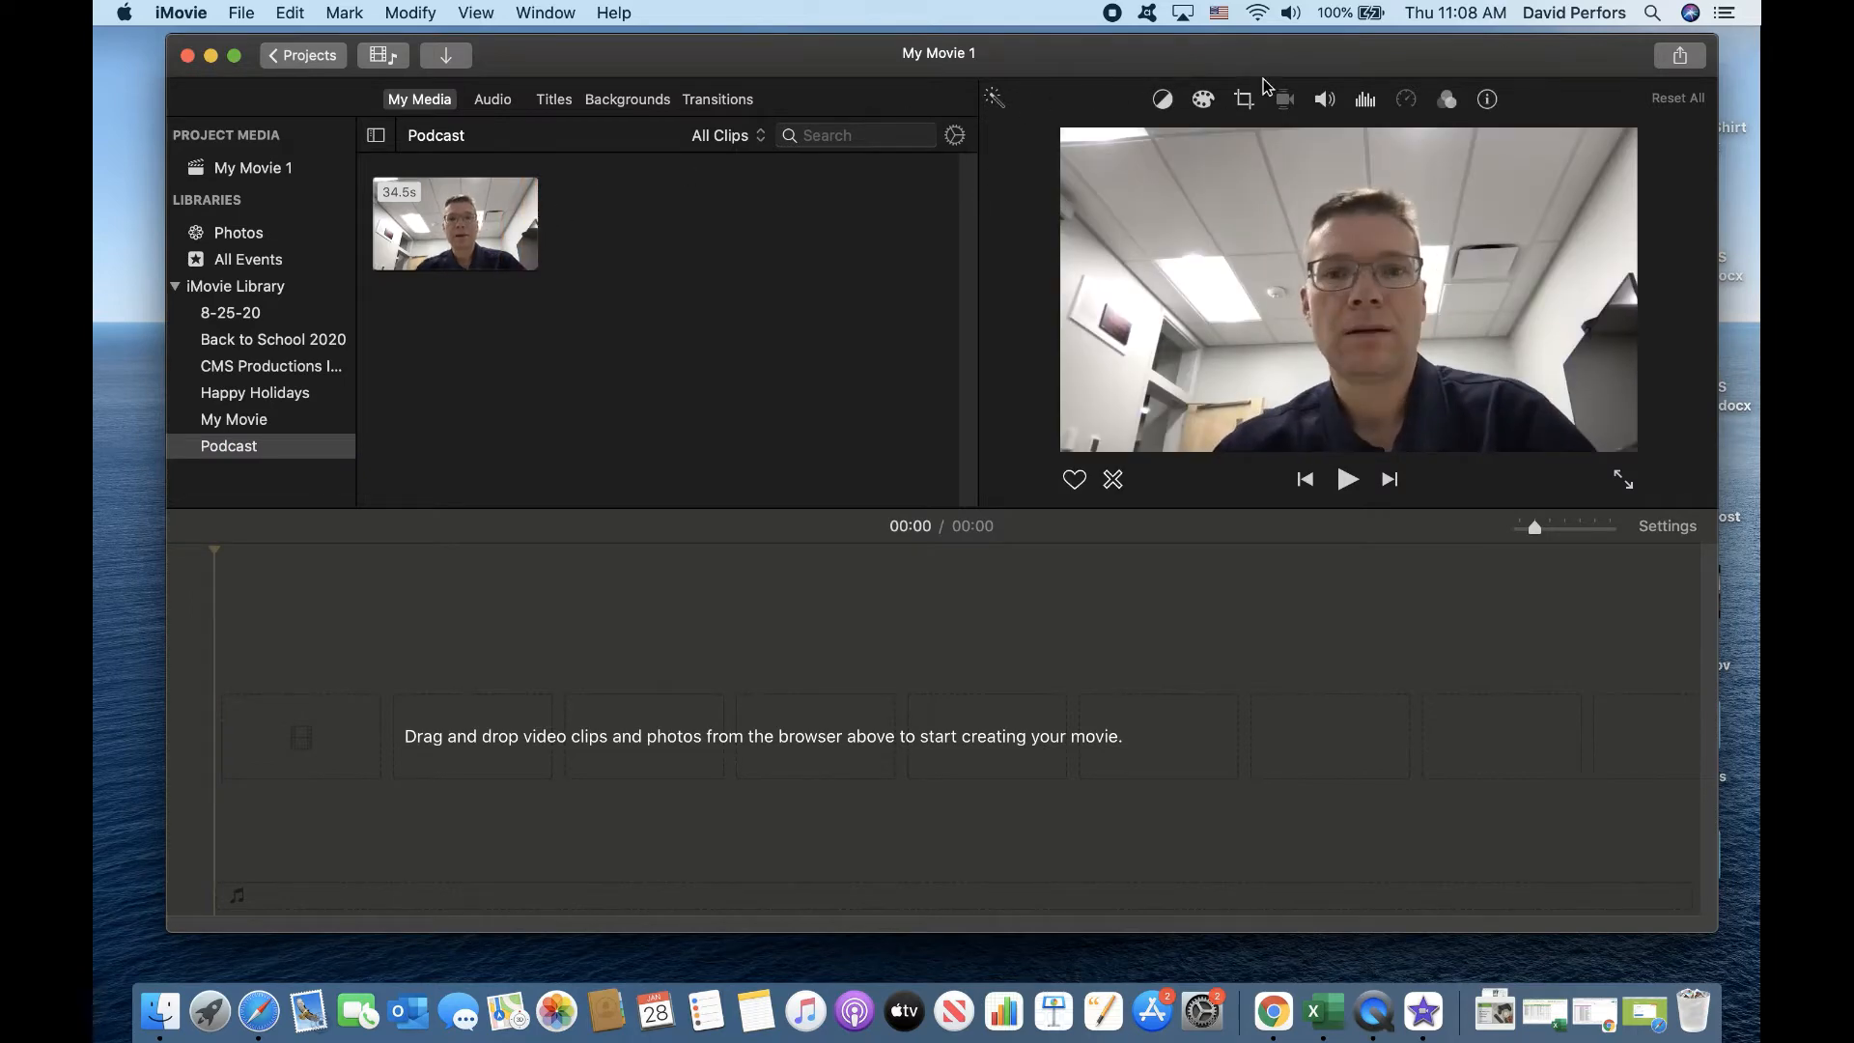
Step: Add the football player screenshot from the desktop to the Podcast event's media, moving the project window aside and back
left_click_drag(1263, 85, 1078, 175)
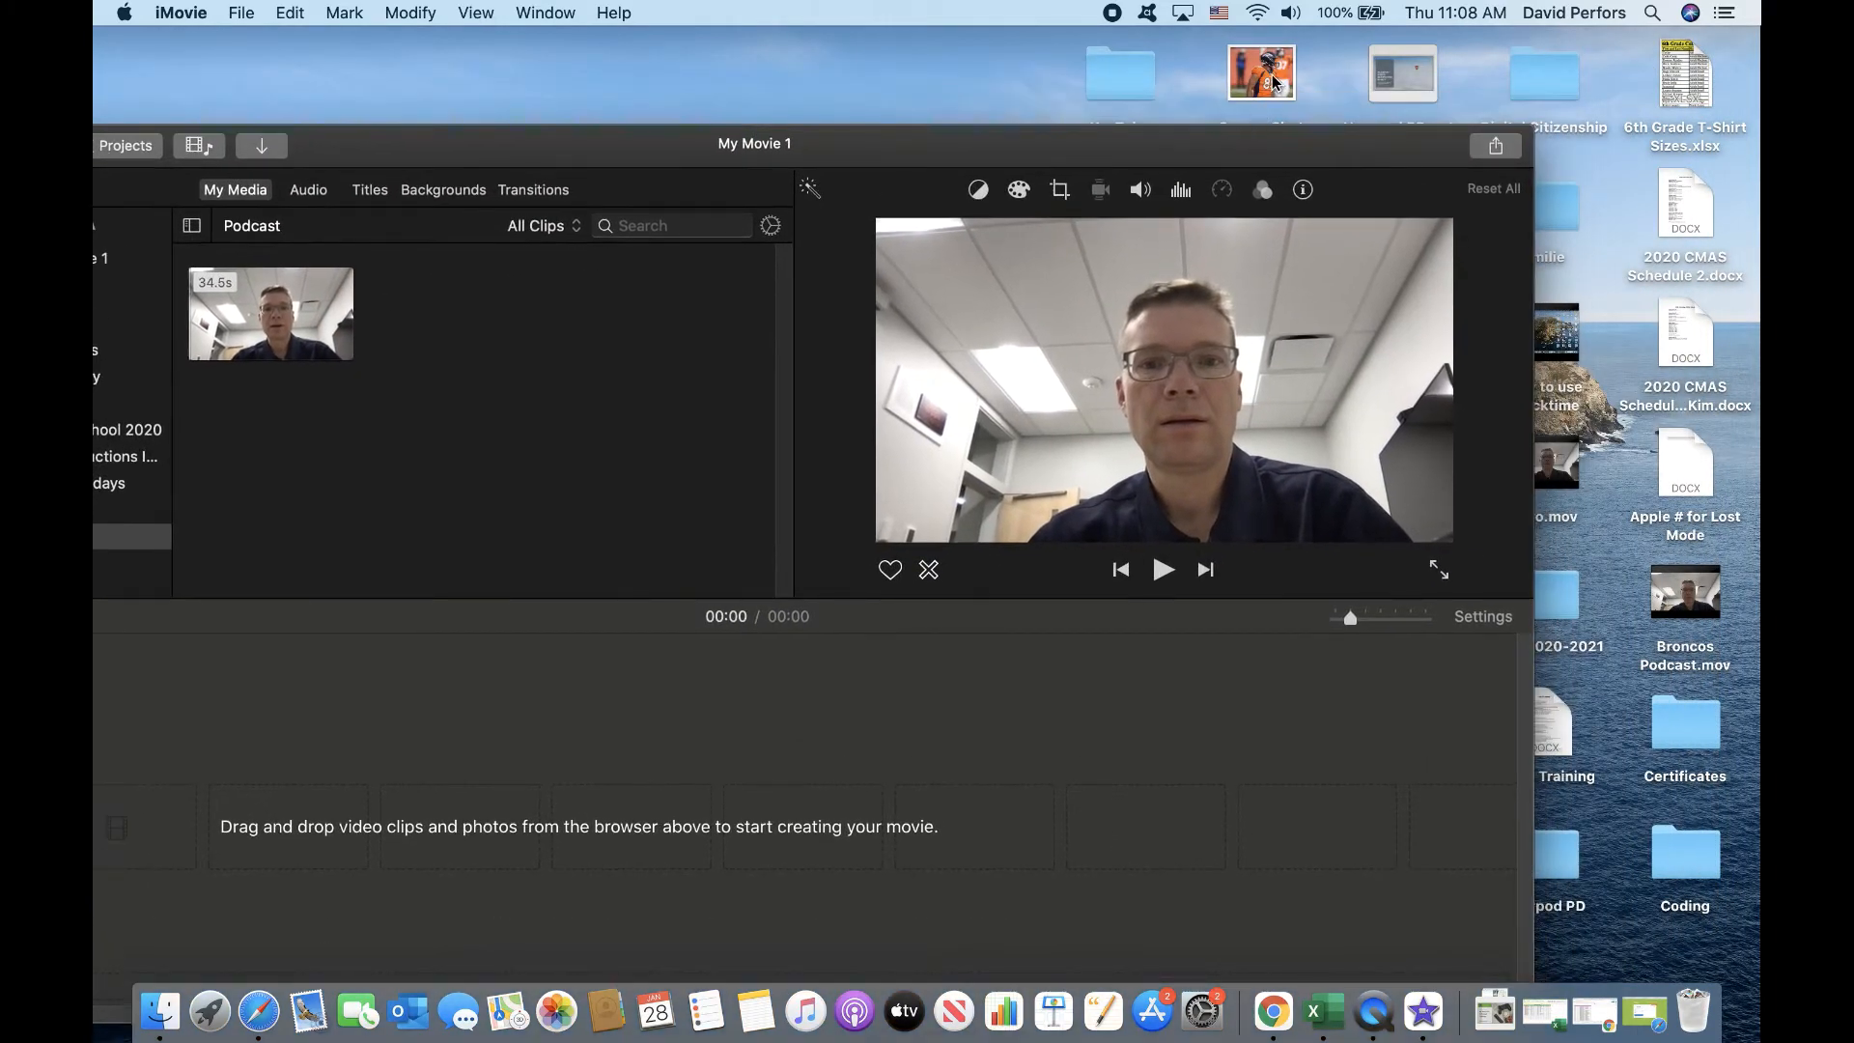
left_click_drag(1278, 77, 512, 324)
left_click_drag(663, 149, 821, 50)
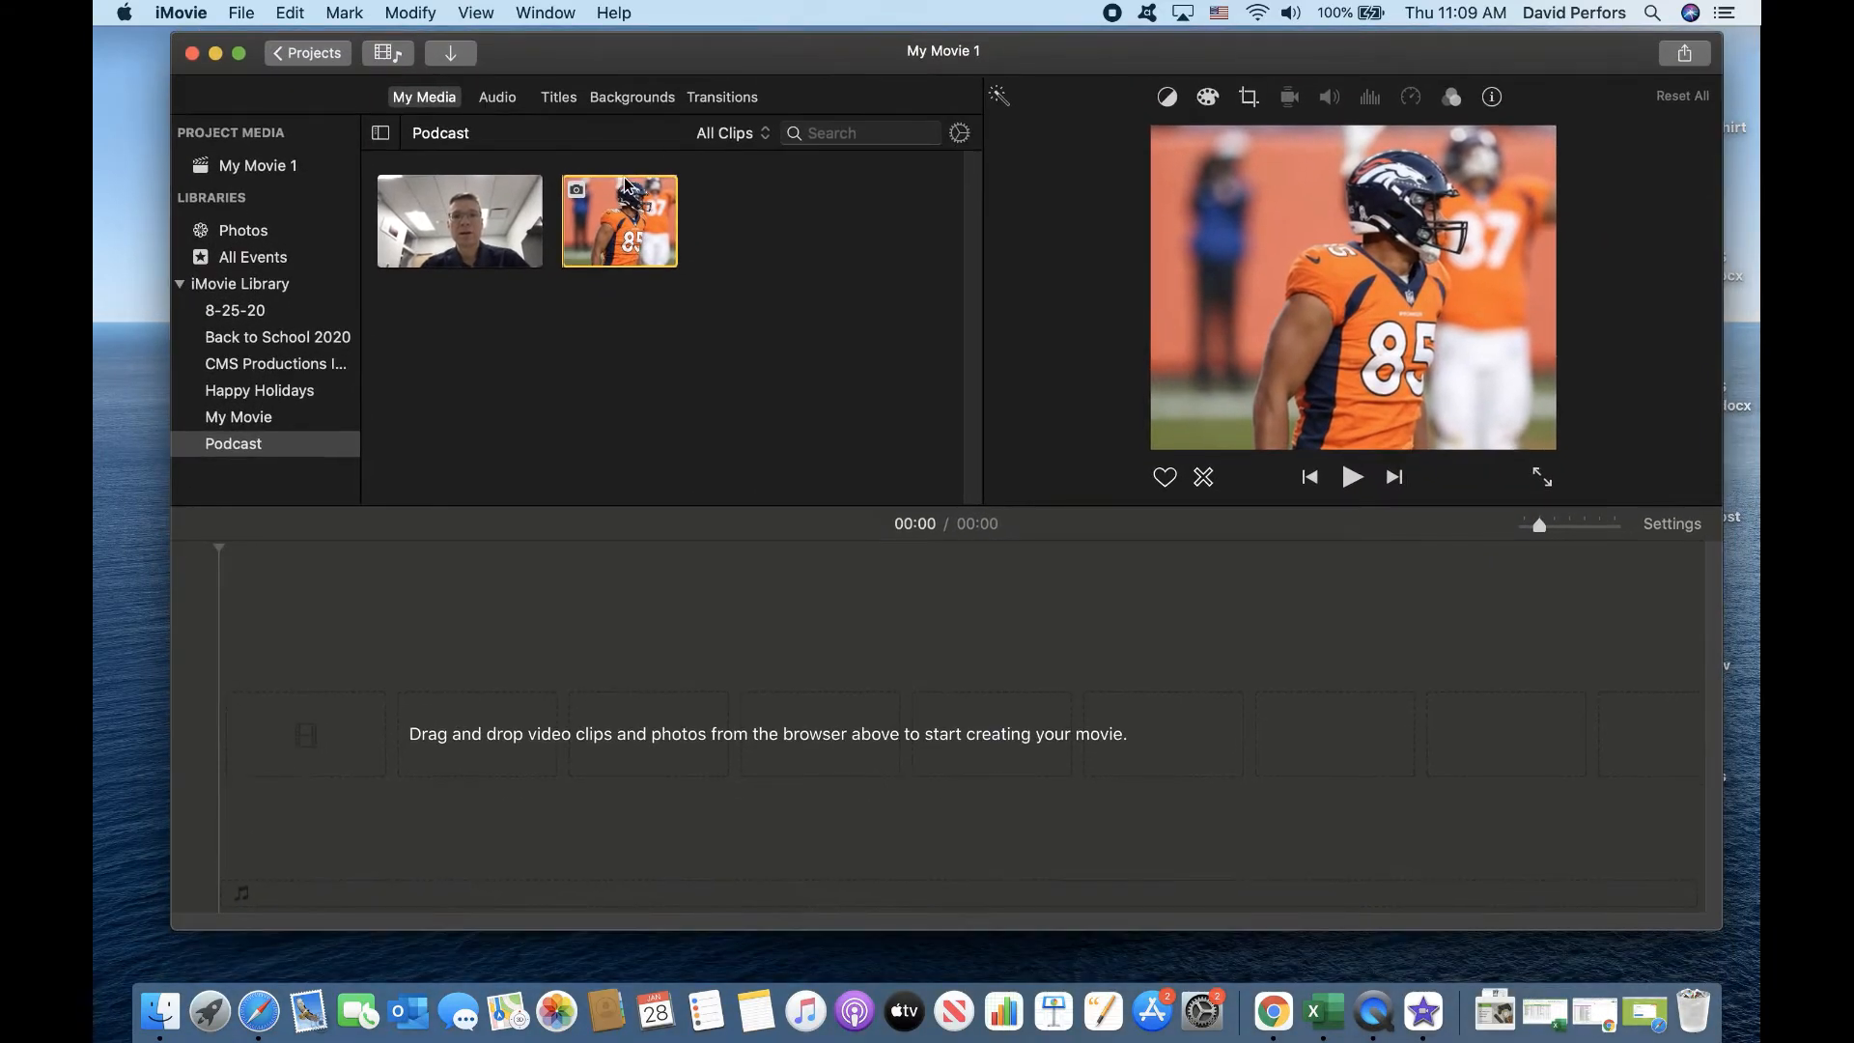
Step: Place the whole podcast video clip from the event media in the empty timeline
left_click(484, 215)
left_click(618, 232)
left_click(474, 755)
mouse_move(404, 638)
left_mouse_down()
mouse_move(393, 916)
mouse_move(554, 674)
mouse_move(314, 648)
left_mouse_up()
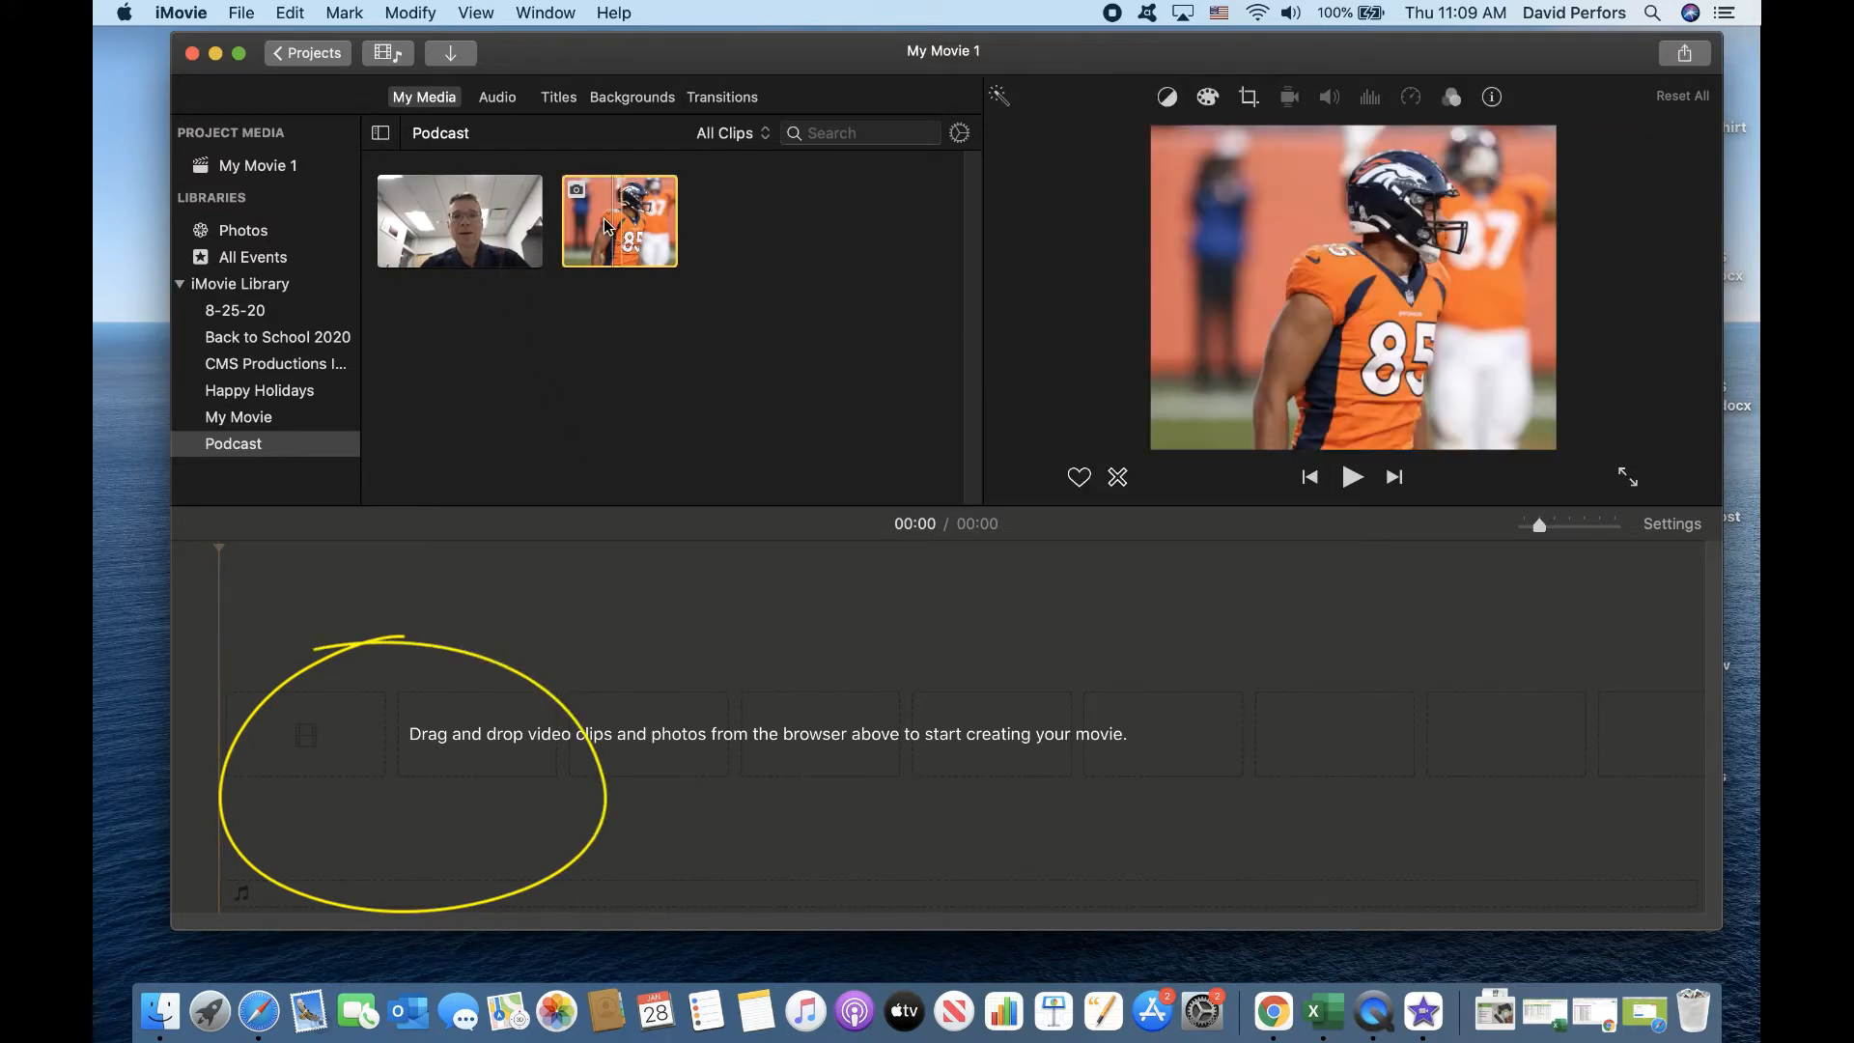
left_click_drag(498, 214, 427, 639)
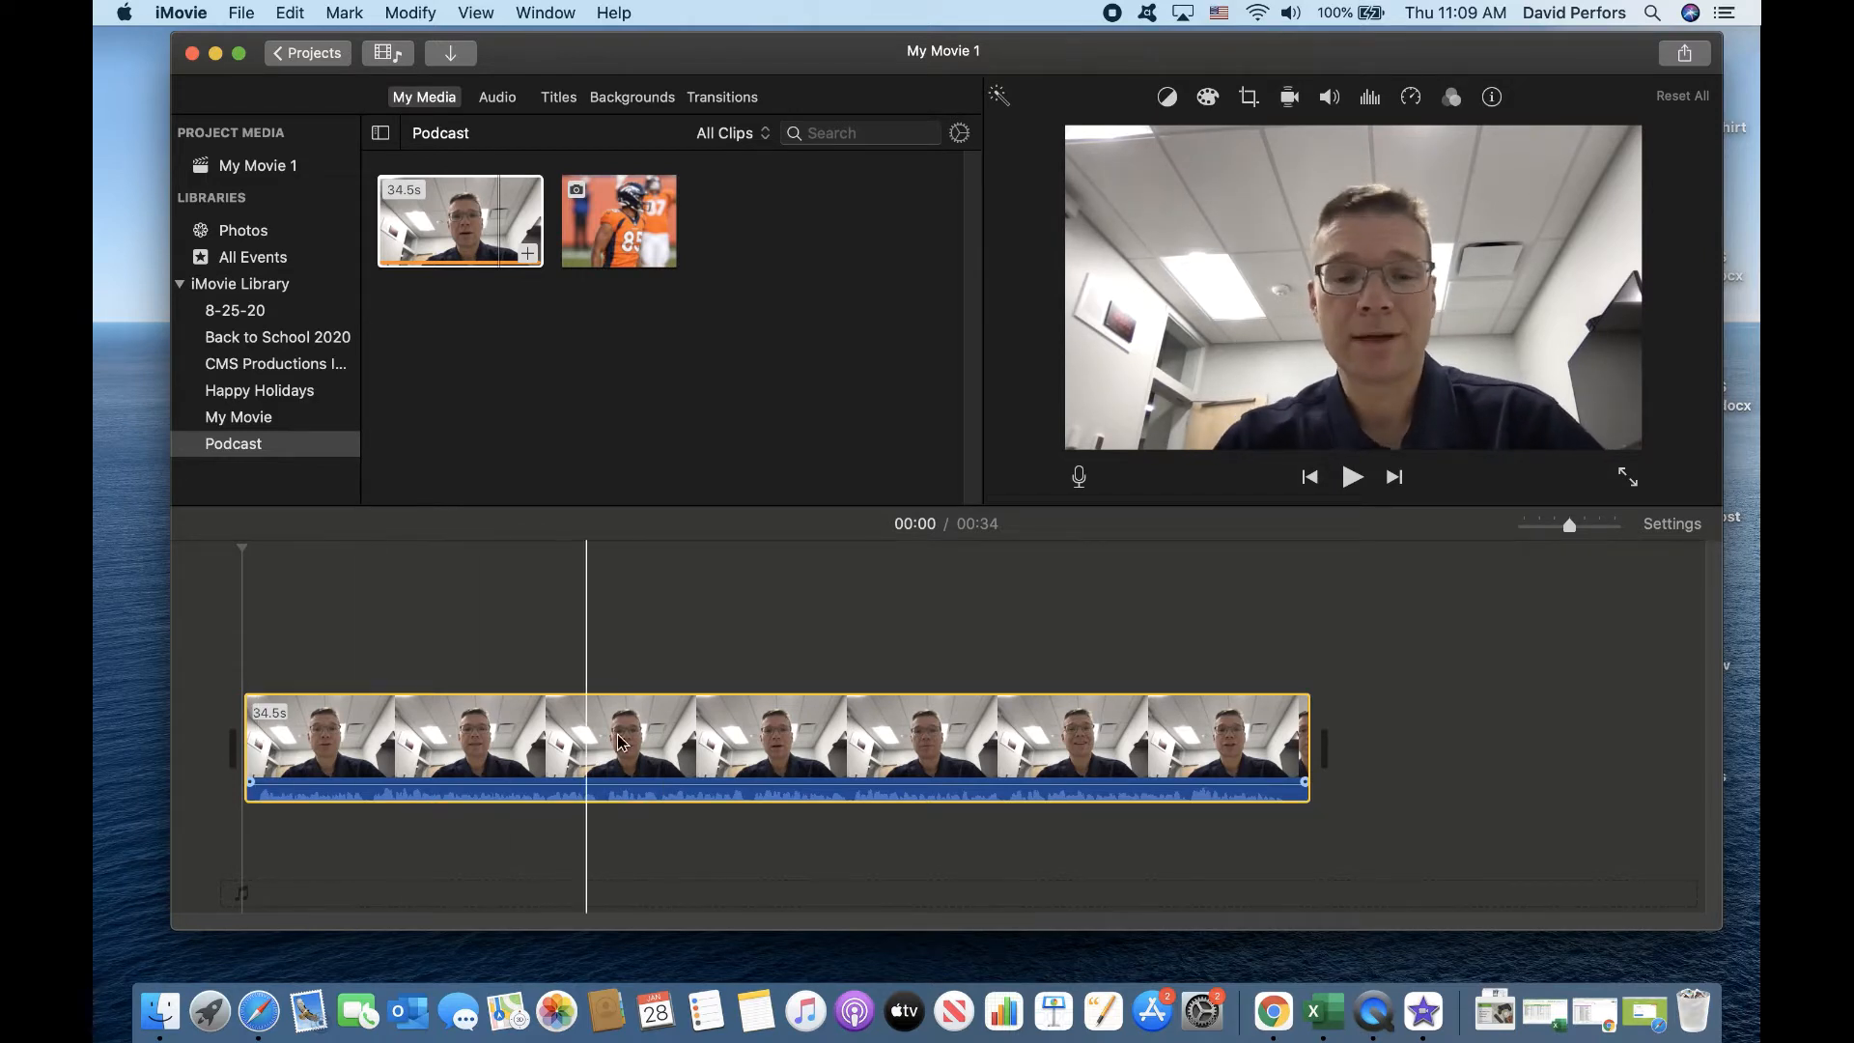
Step: Insert the football player photo before the video clip in the timeline and extend it to about 15 seconds
left_click(633, 227)
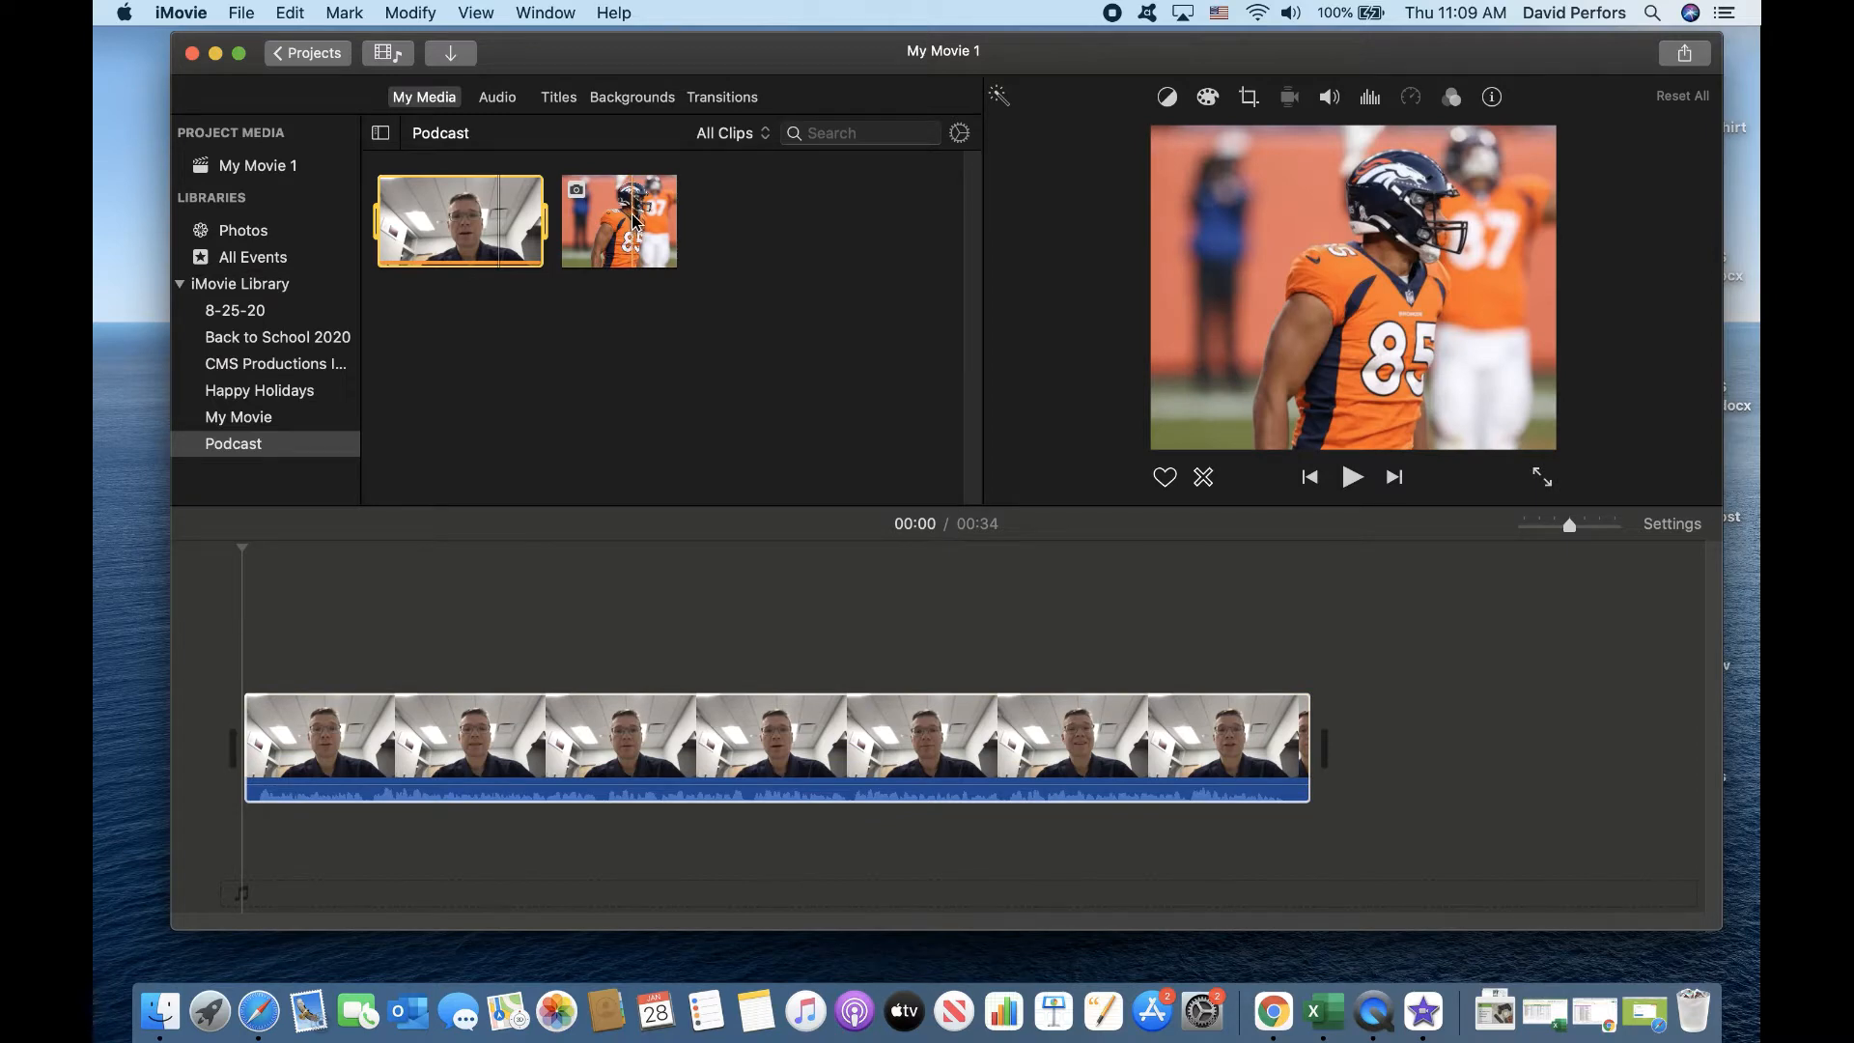
left_click_drag(632, 220, 282, 703)
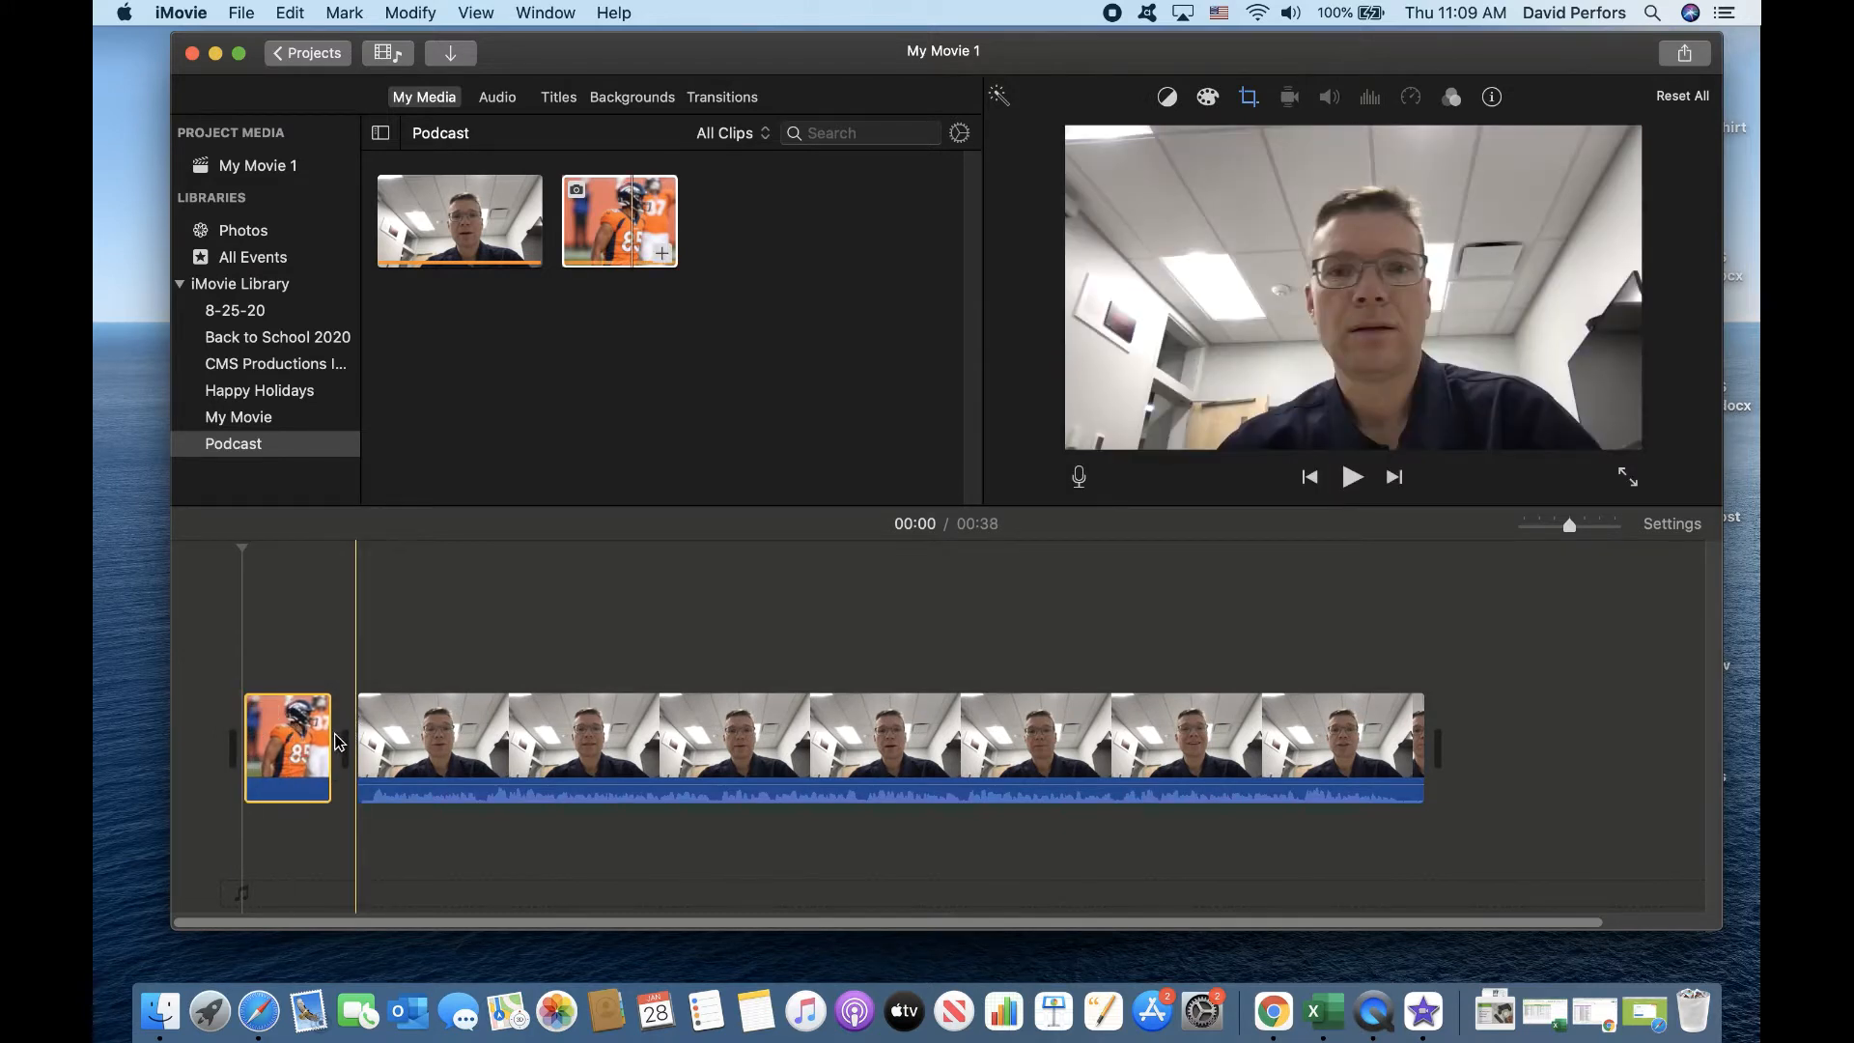
left_click_drag(328, 737, 581, 737)
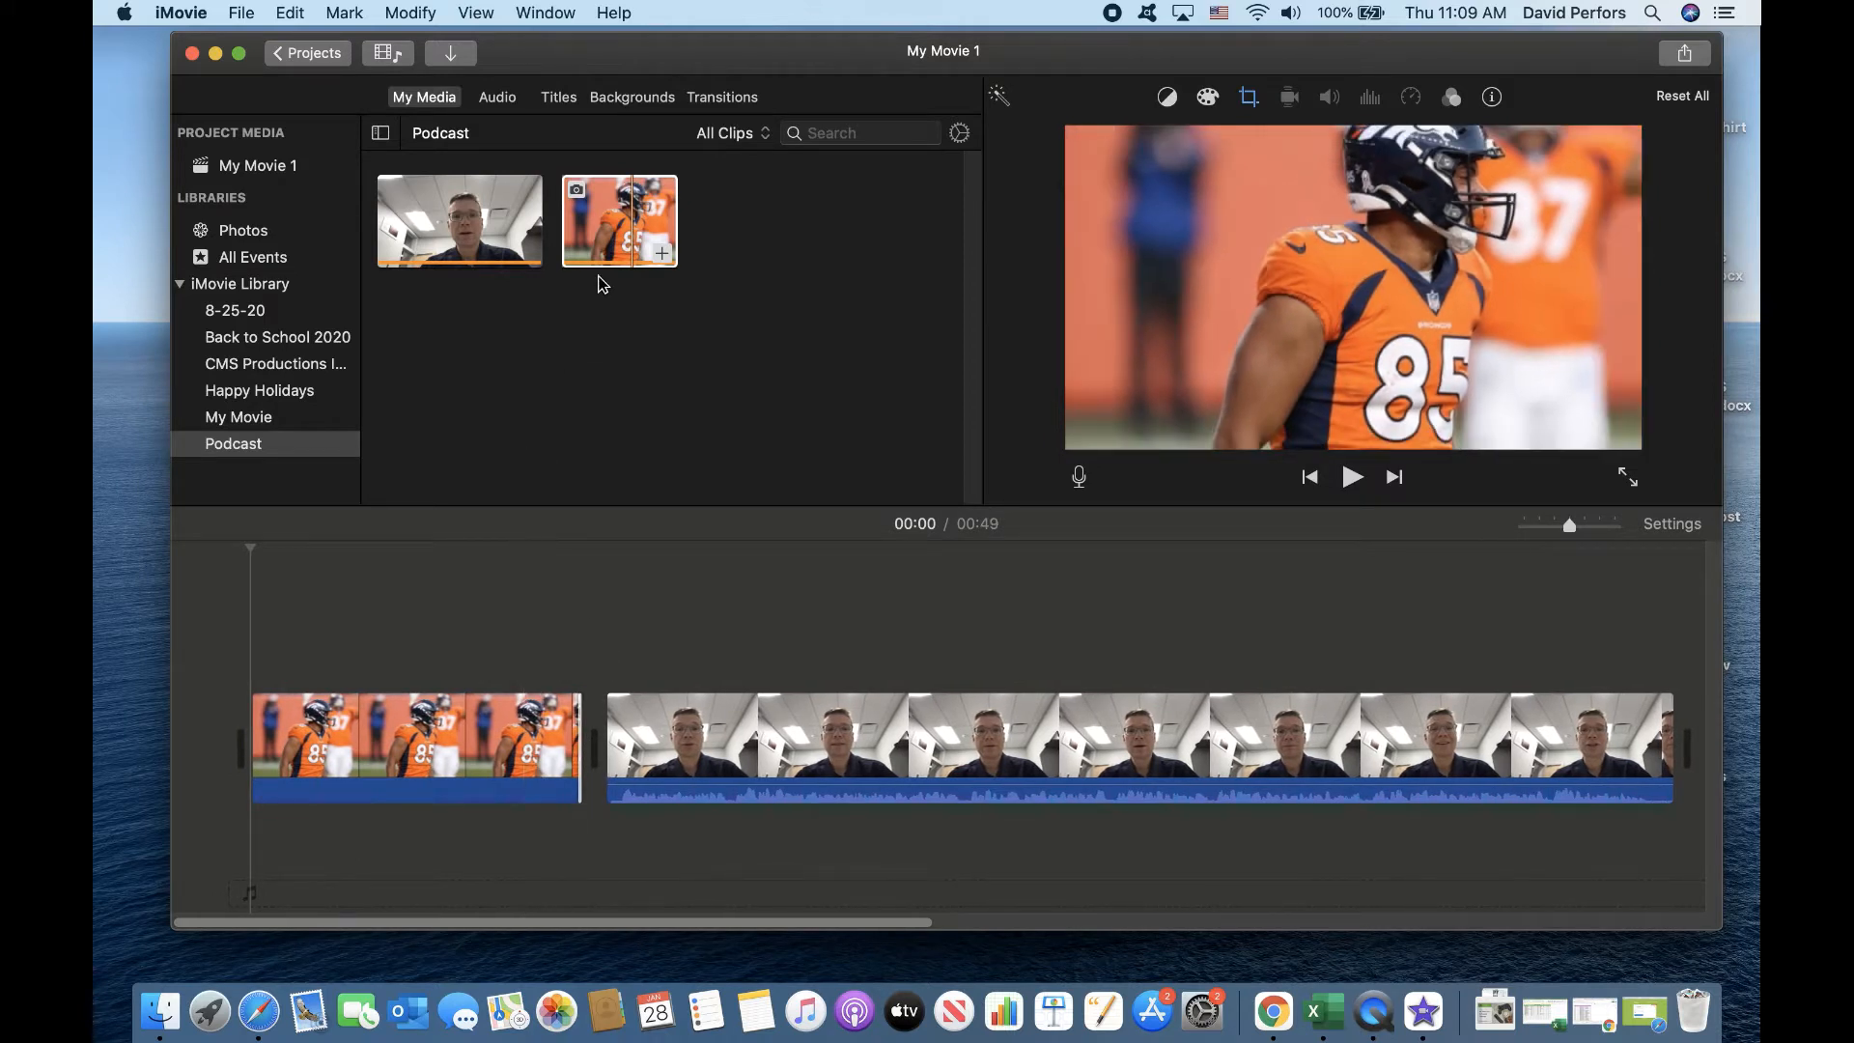
Step: Look through the available audio in Music, Sound Effects and GarageBand
left_click(499, 98)
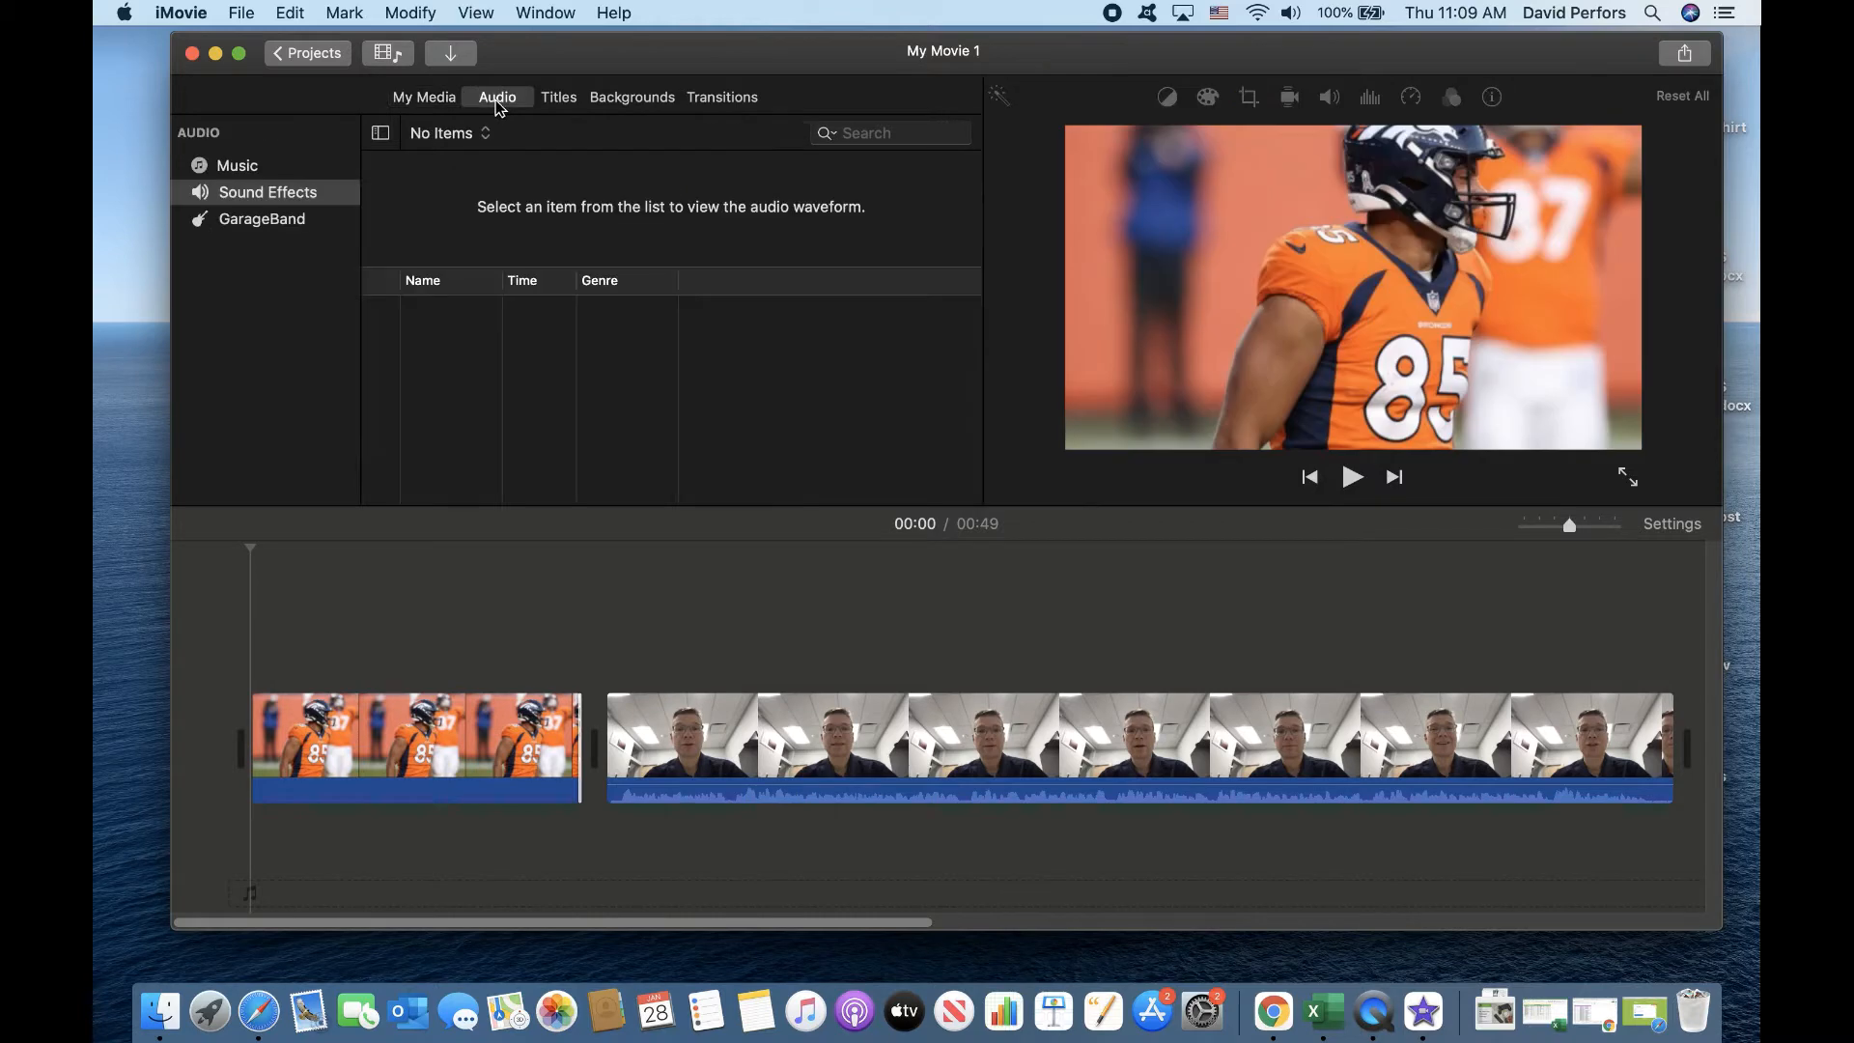
left_click(248, 170)
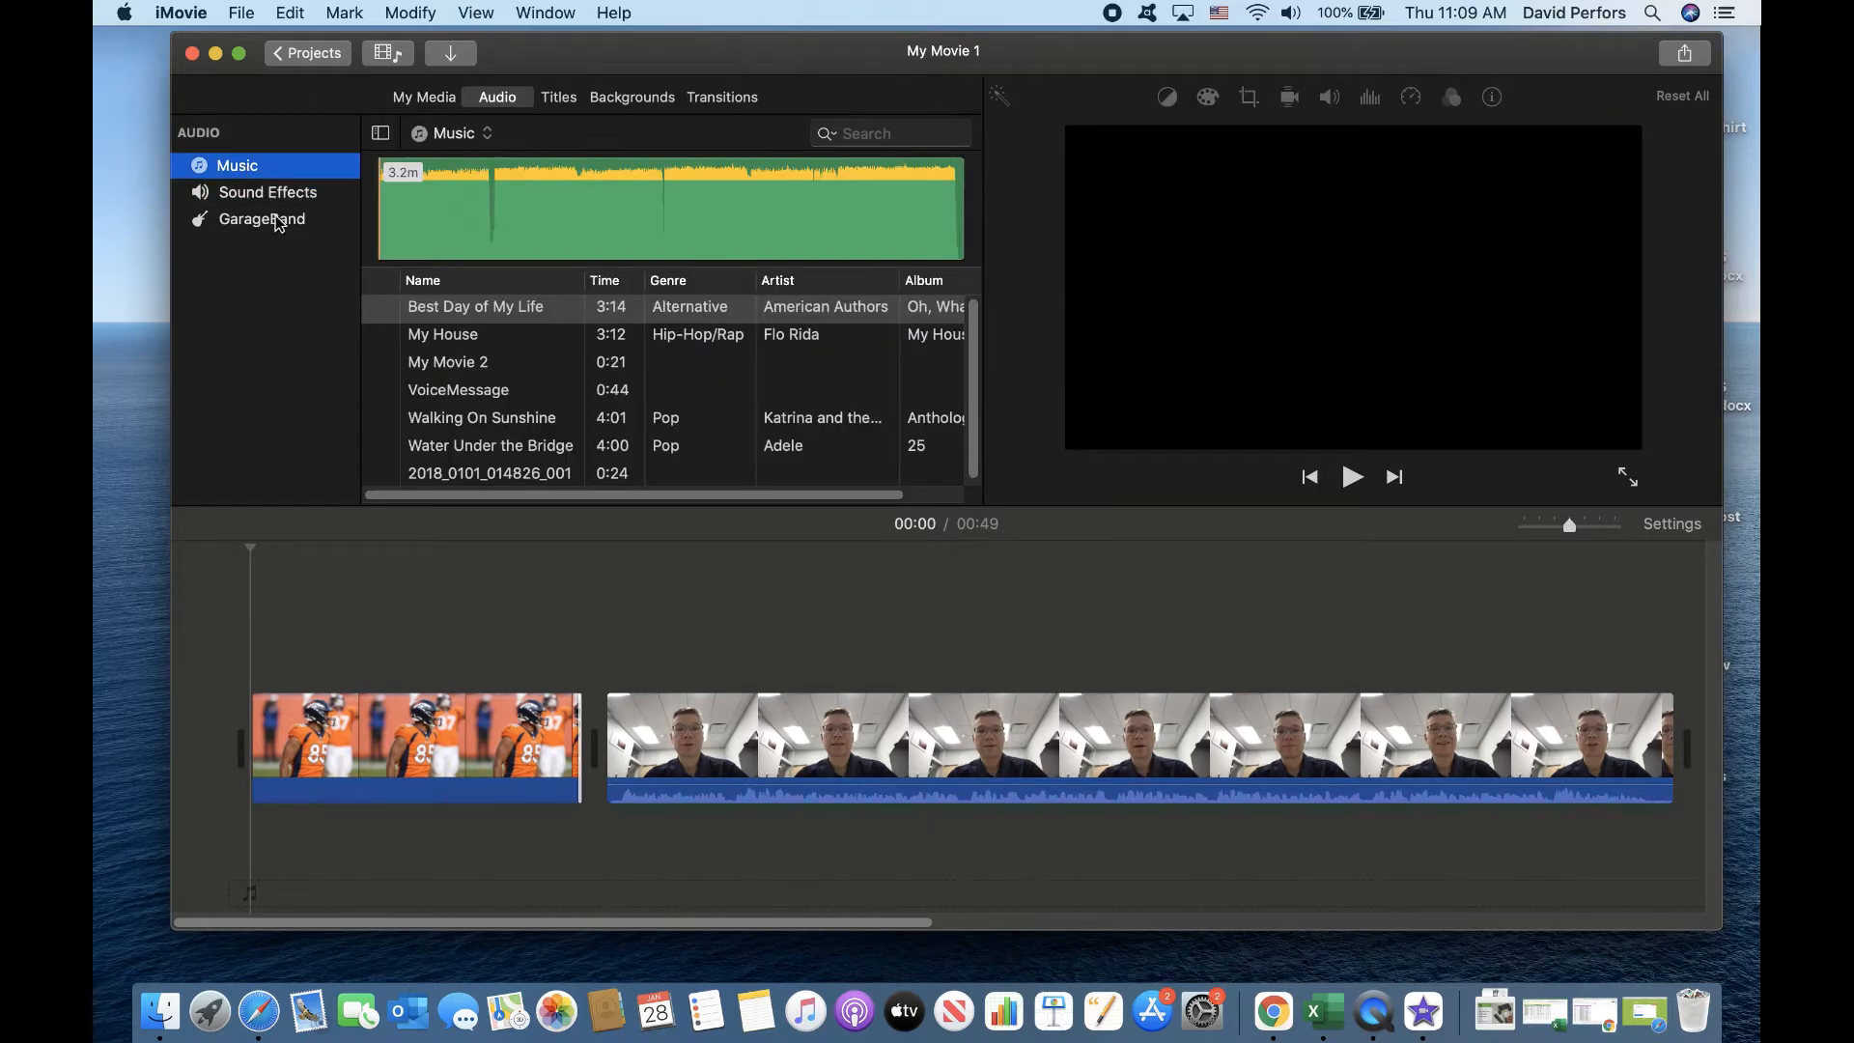
scroll(571, 390, "down", 1)
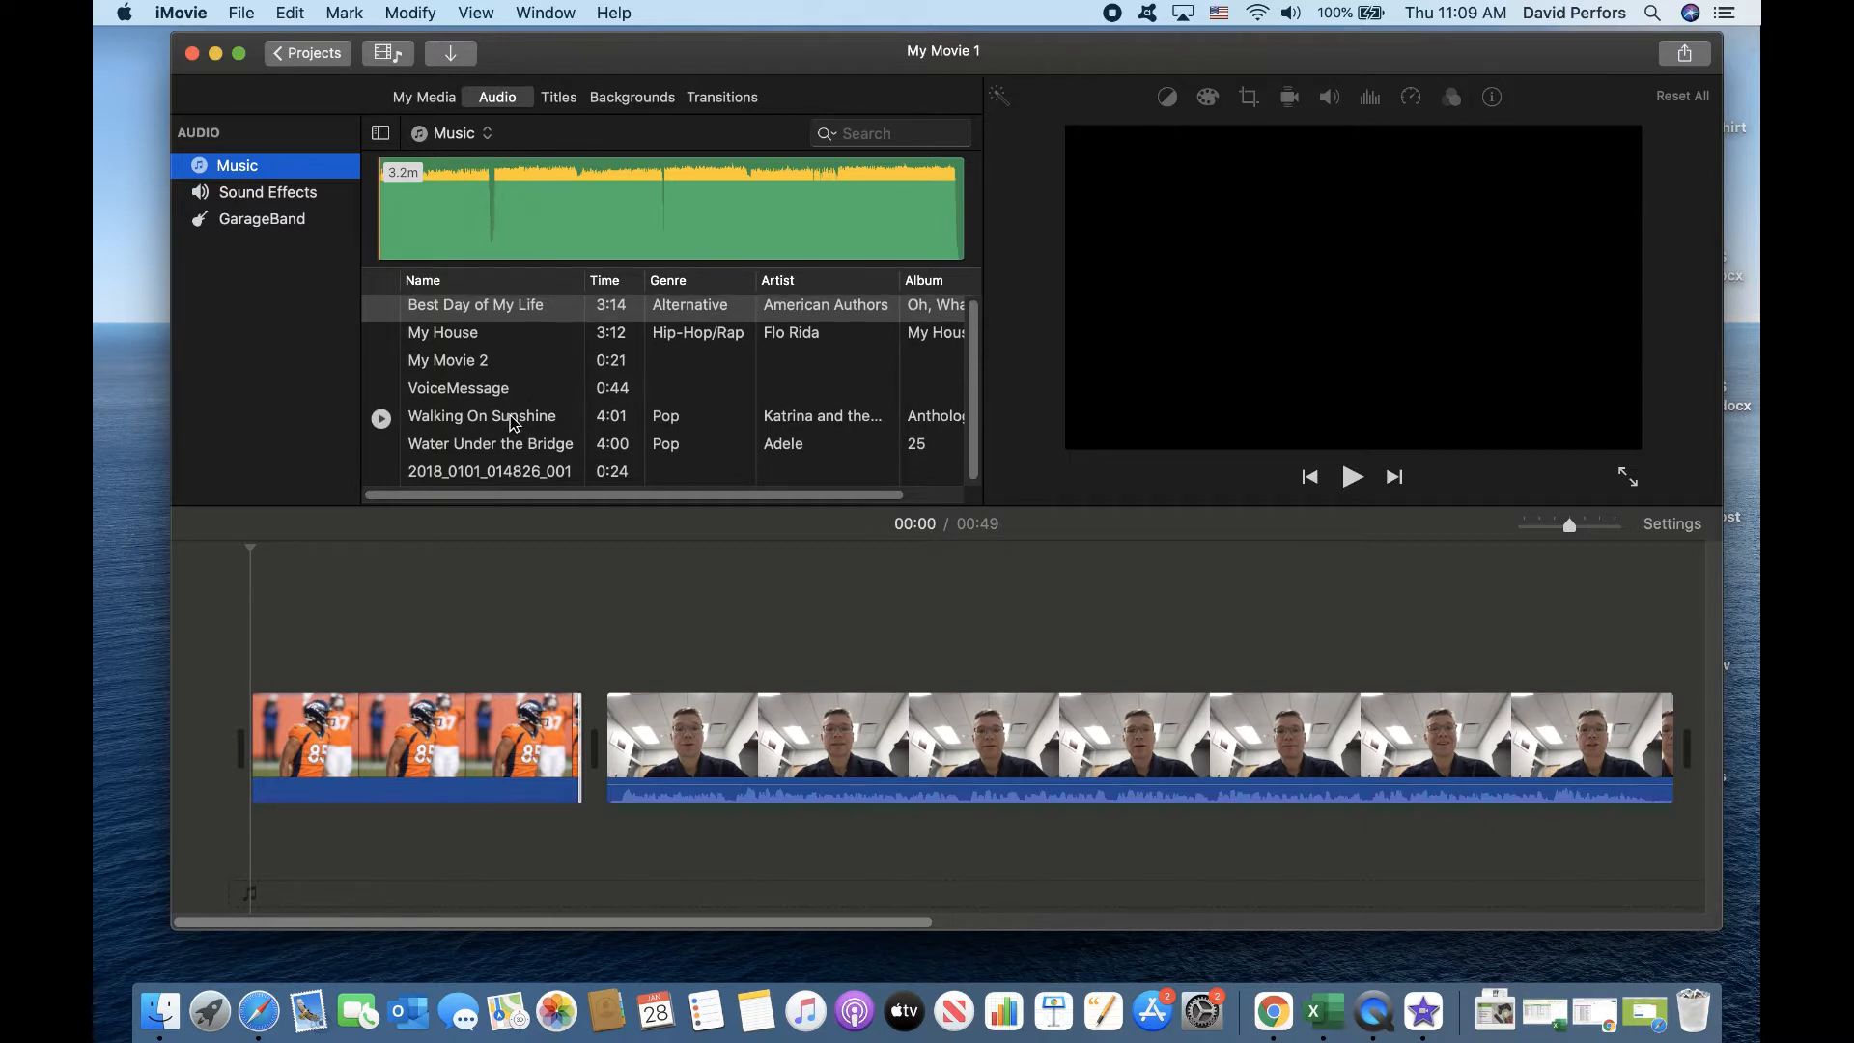
left_click(280, 197)
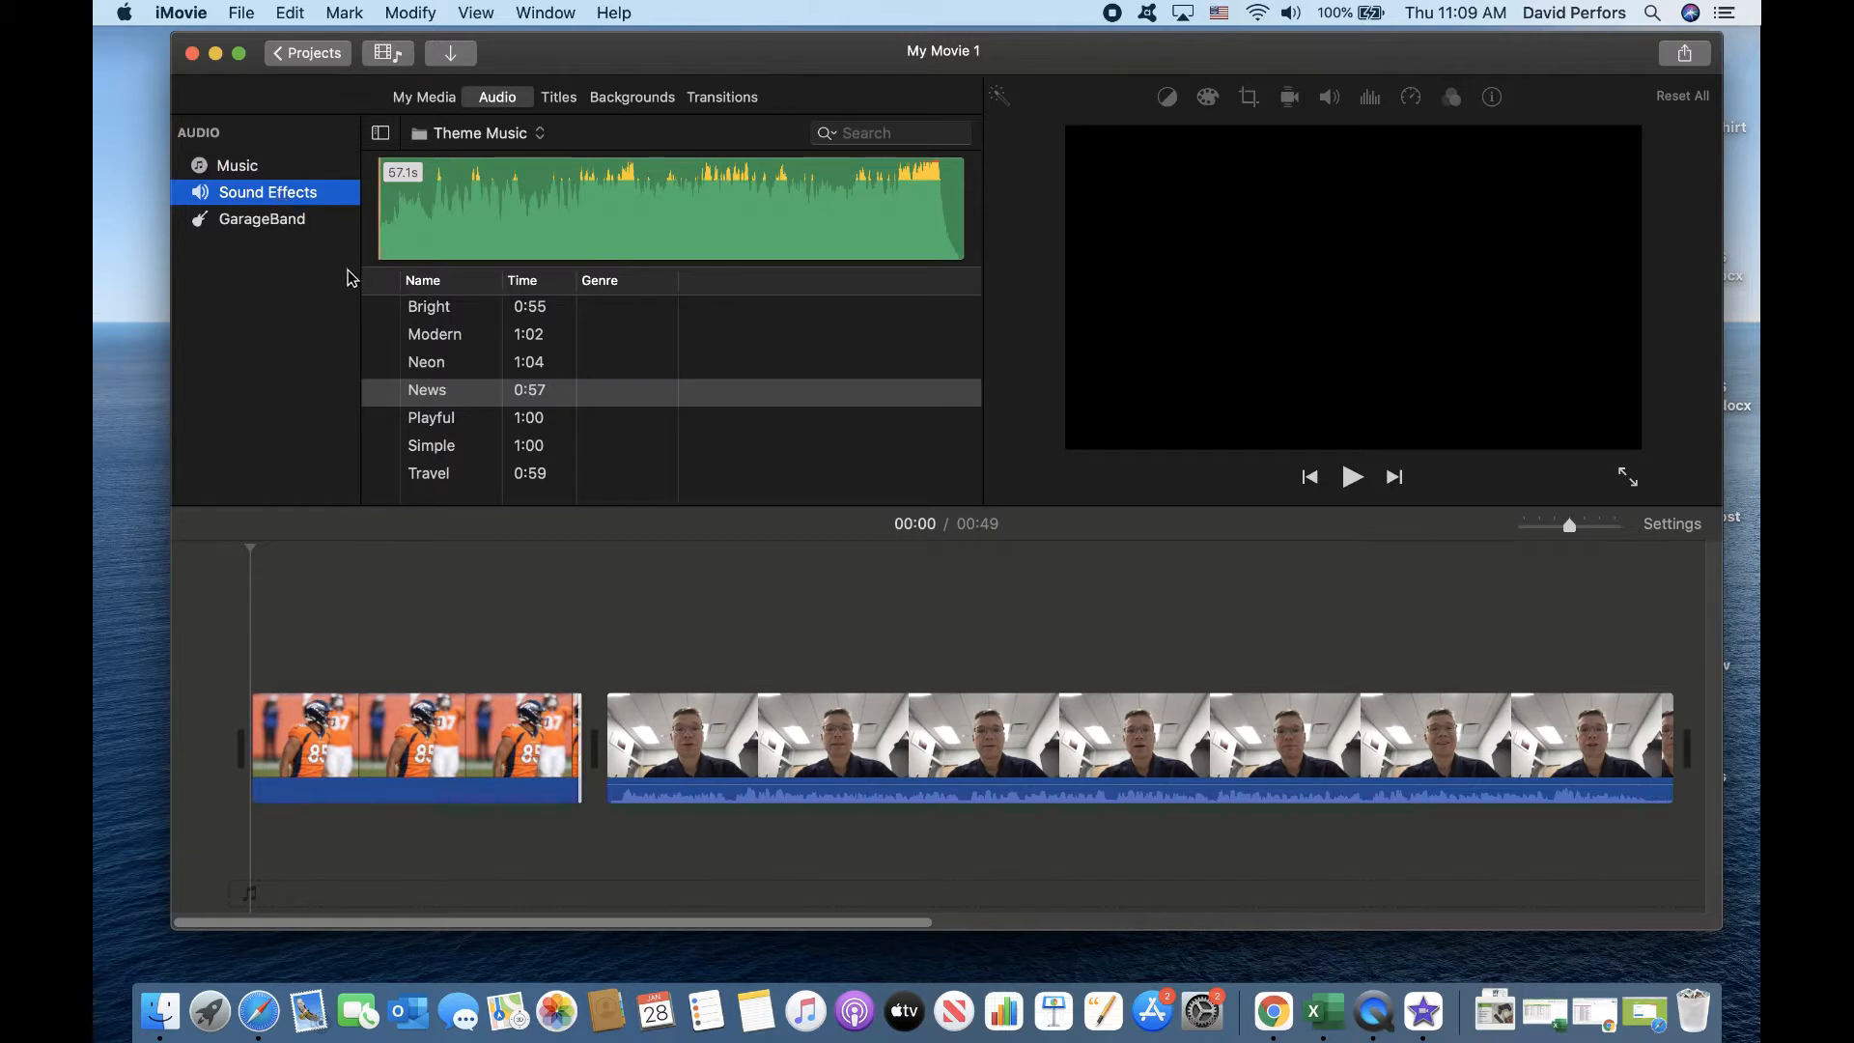
left_click(292, 227)
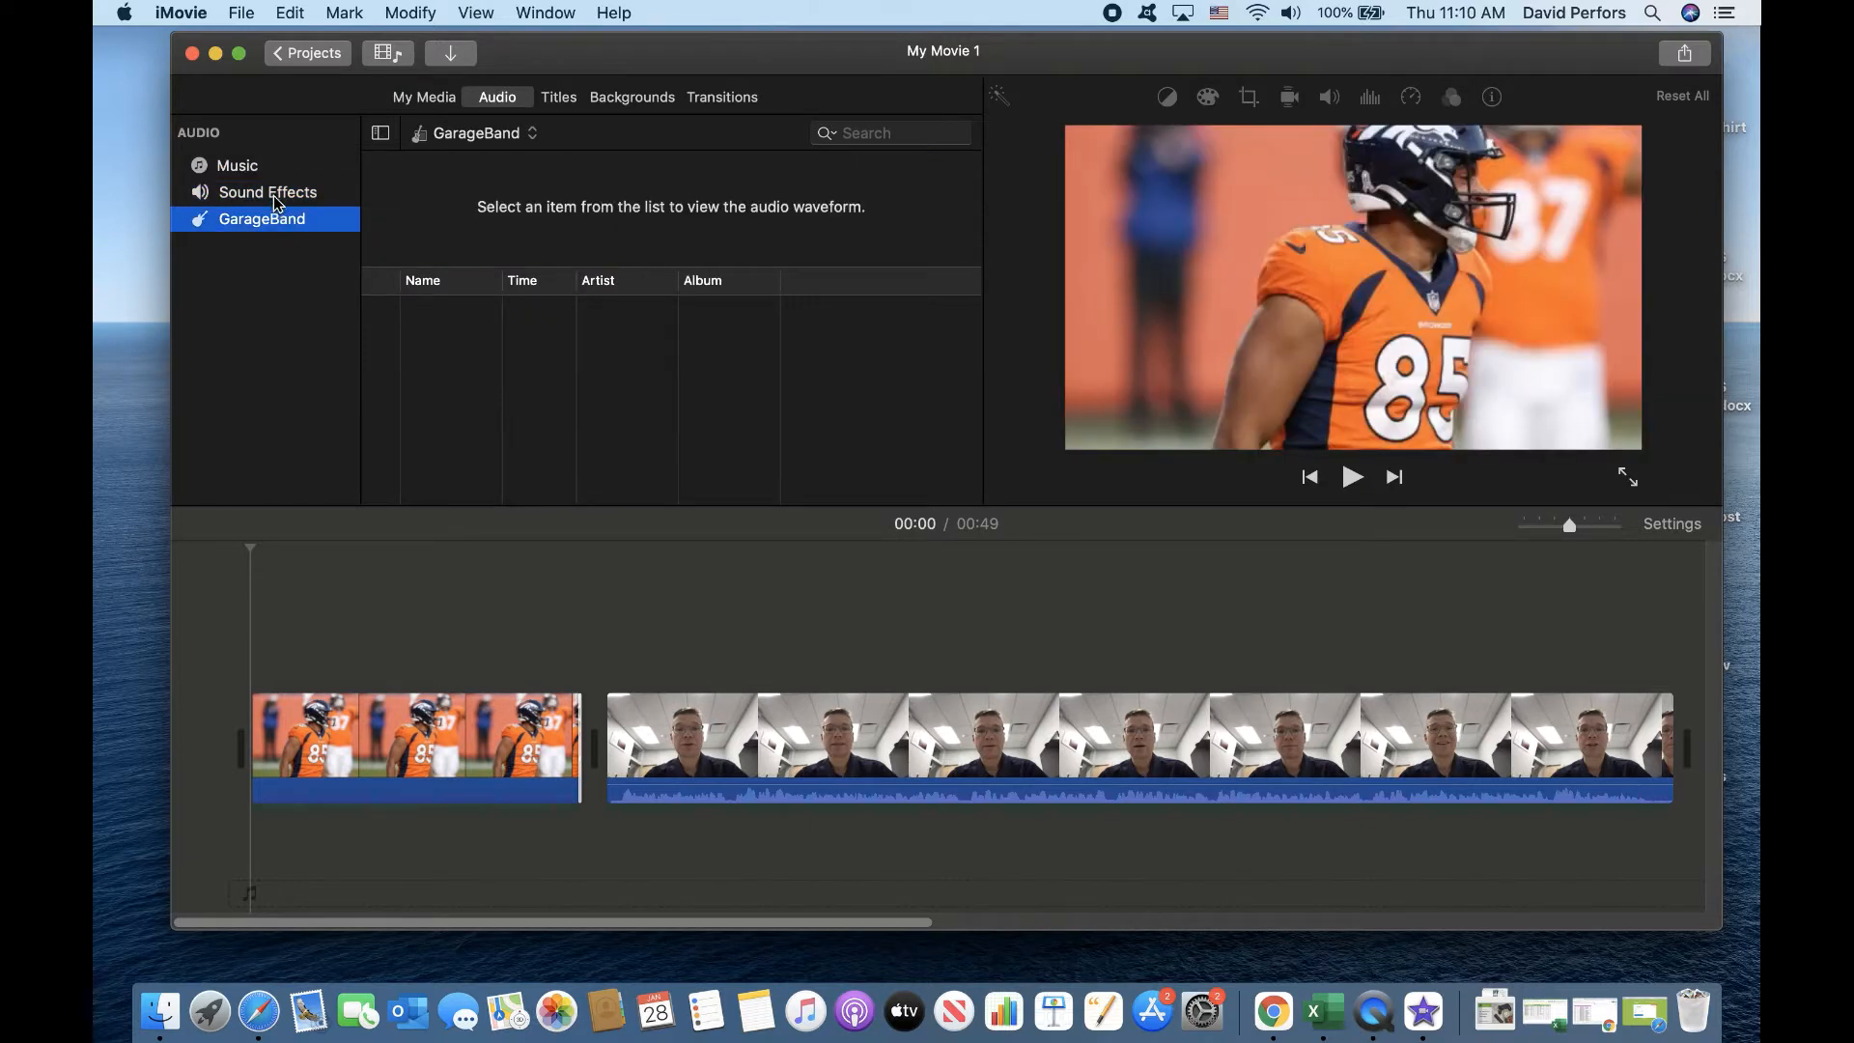
left_click(261, 197)
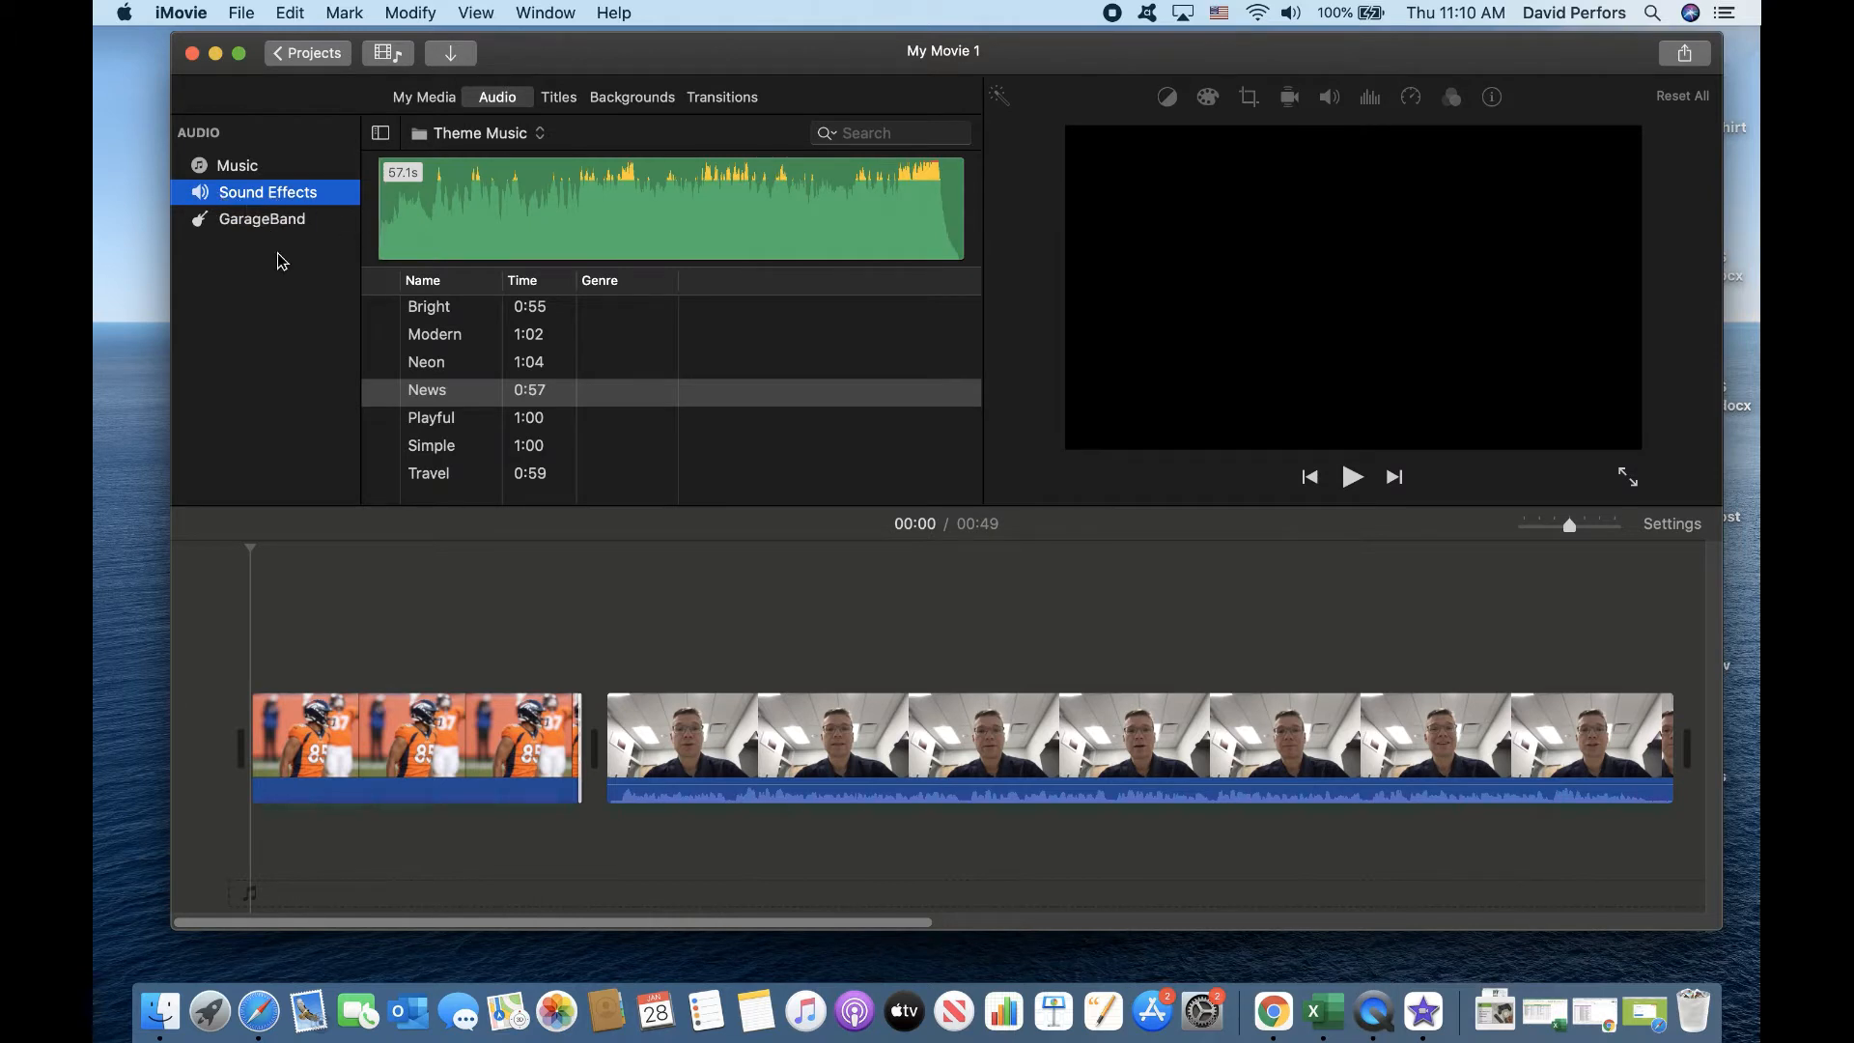
Step: Preview the Broadcast News Short sound from the Jingles category and add it beneath the photo at the timeline's start
left_click(534, 137)
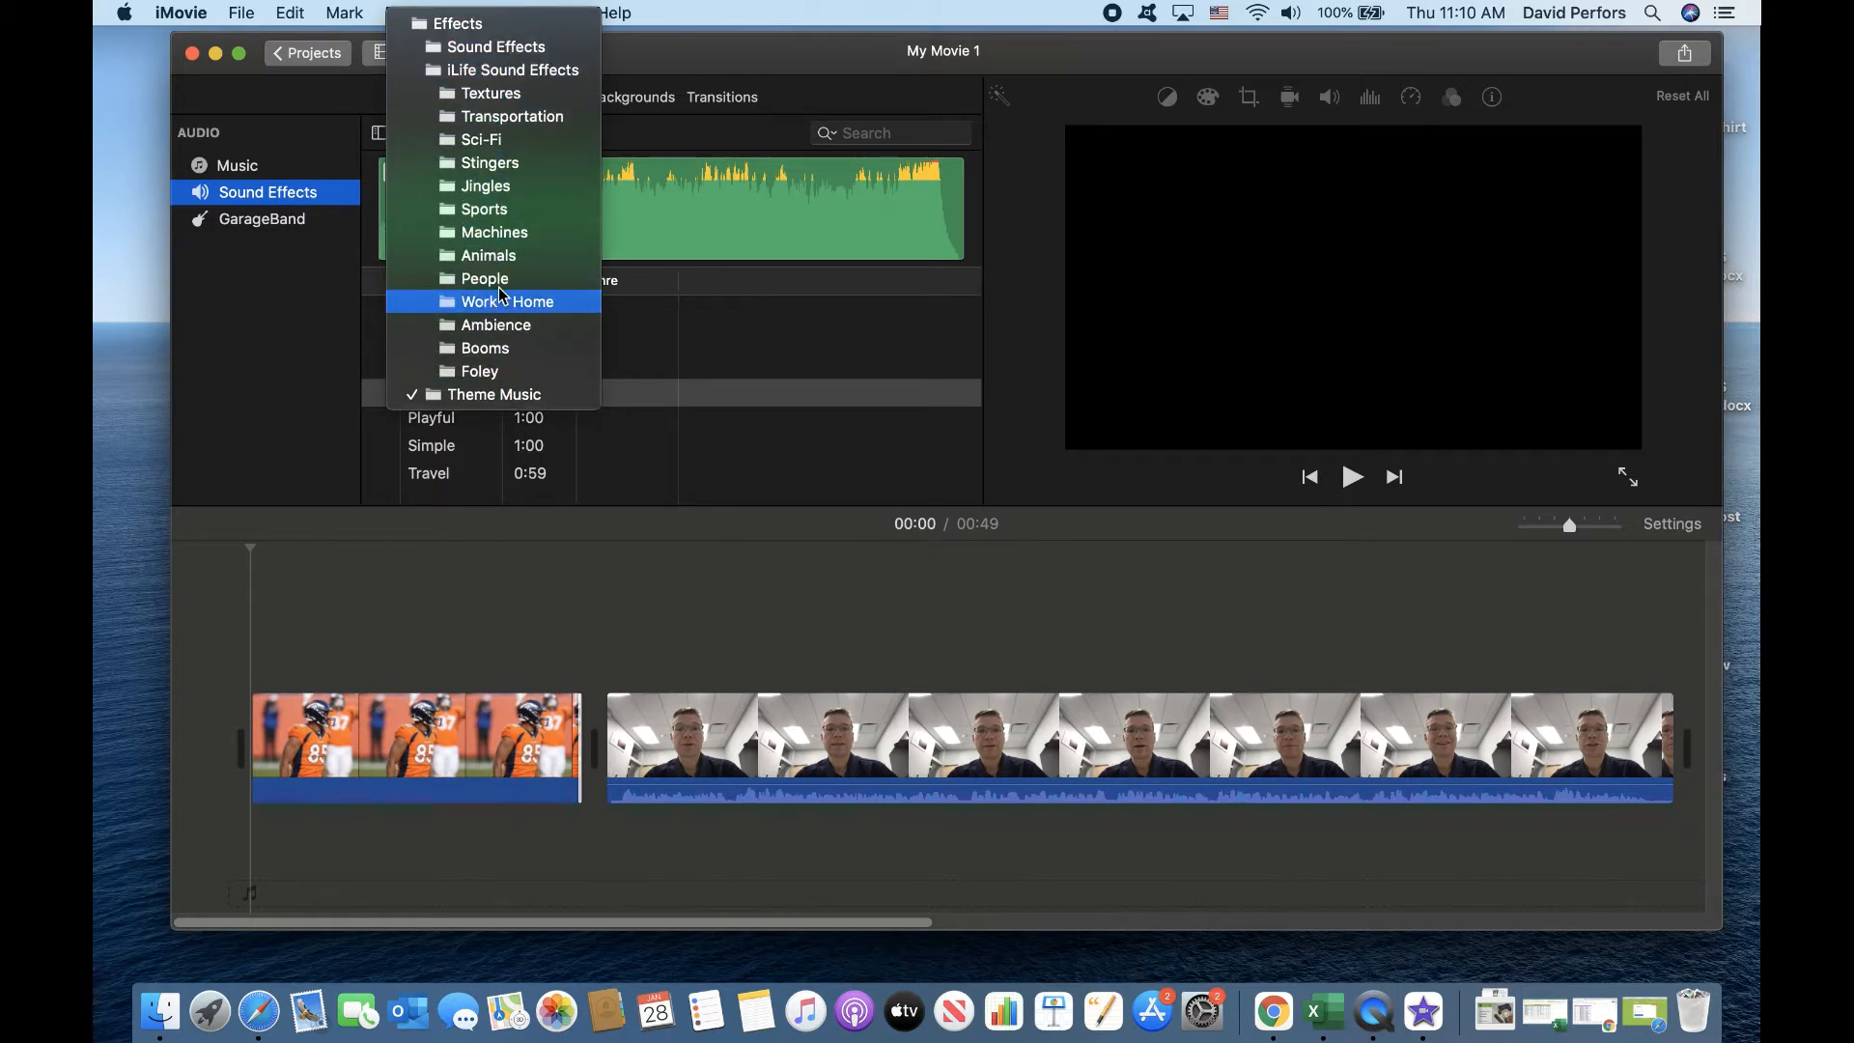
left_click(501, 190)
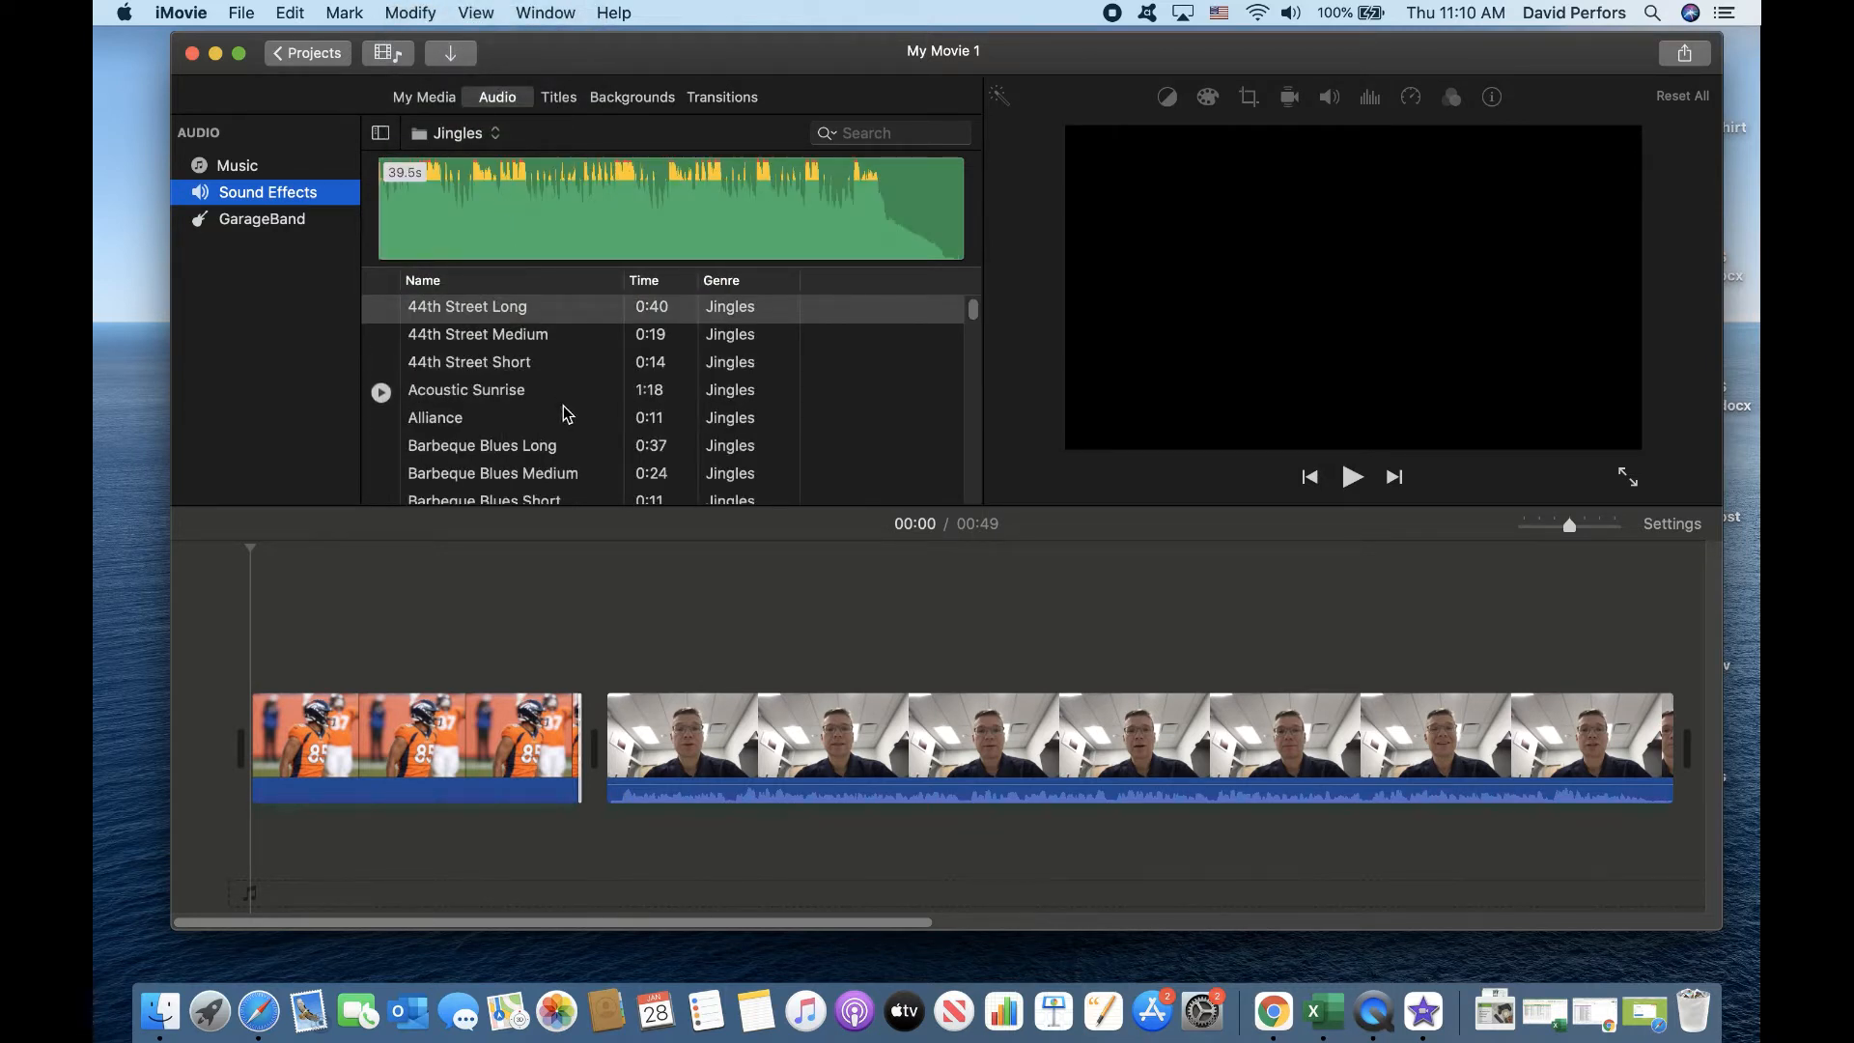
scroll(566, 413, "down", 6)
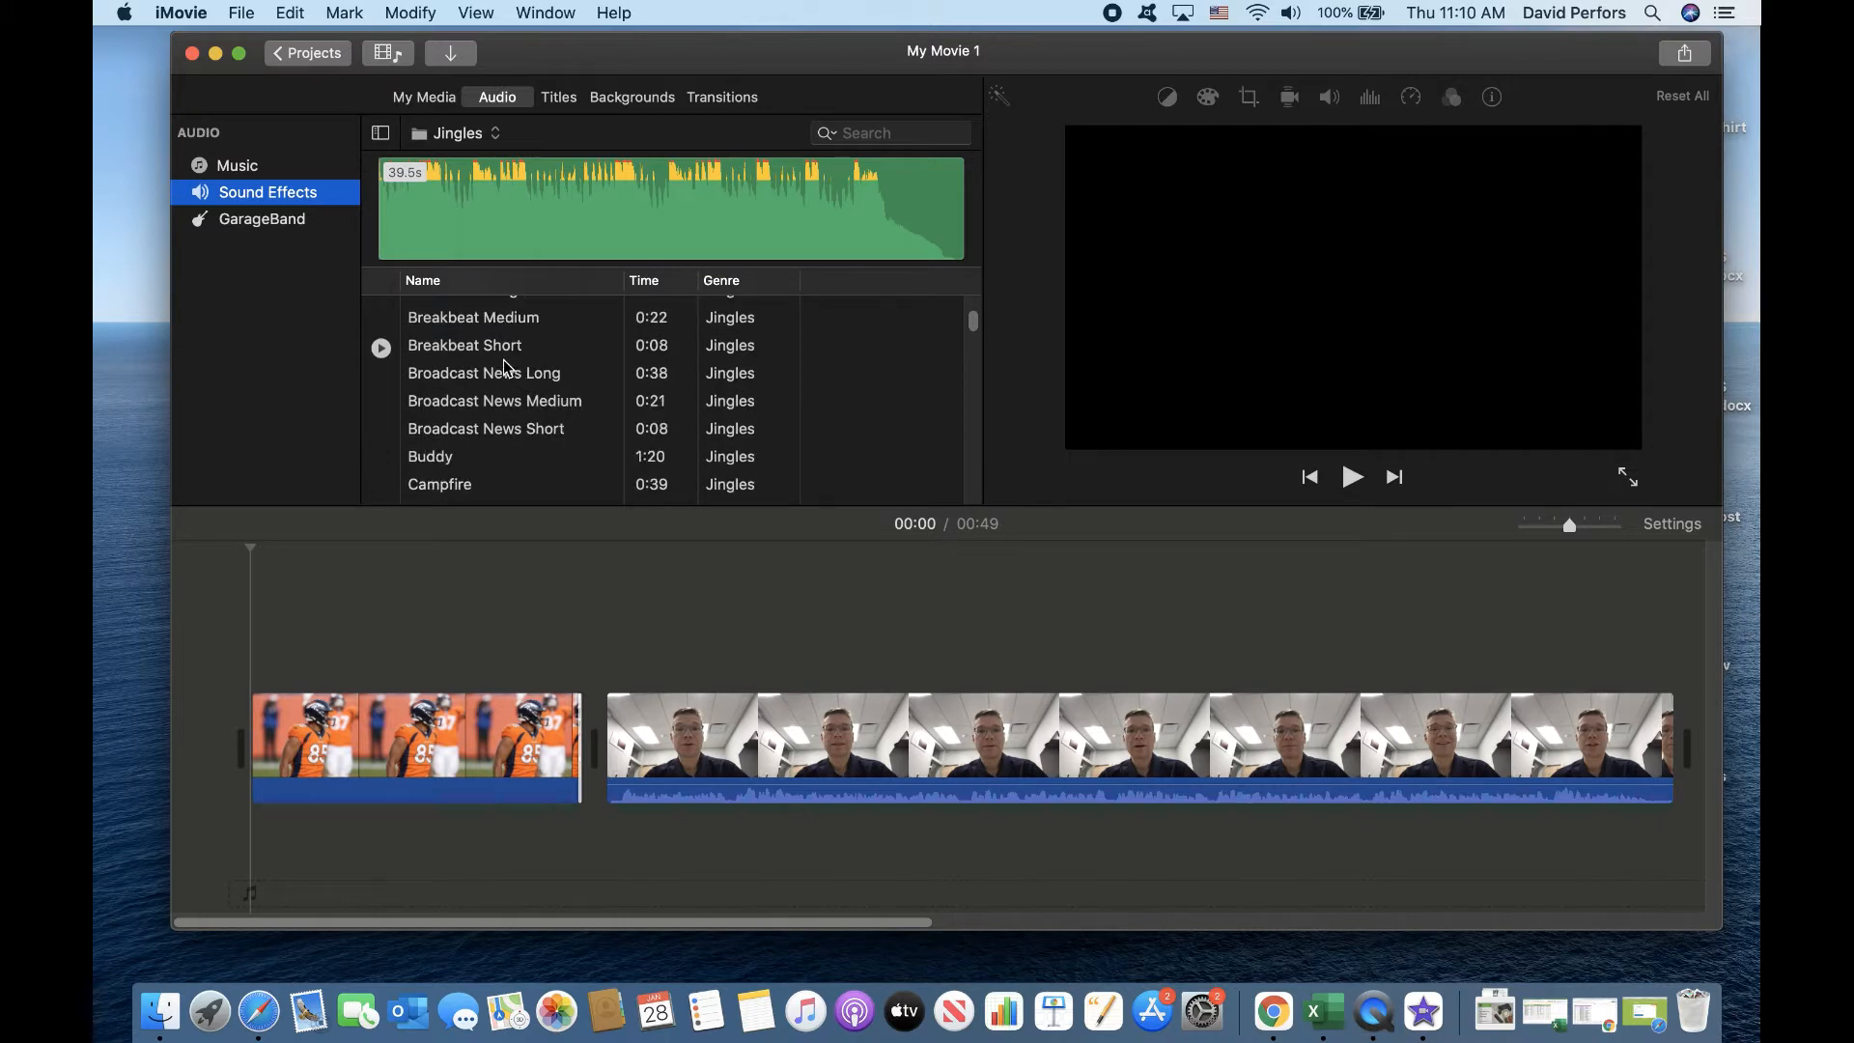
left_click(468, 434)
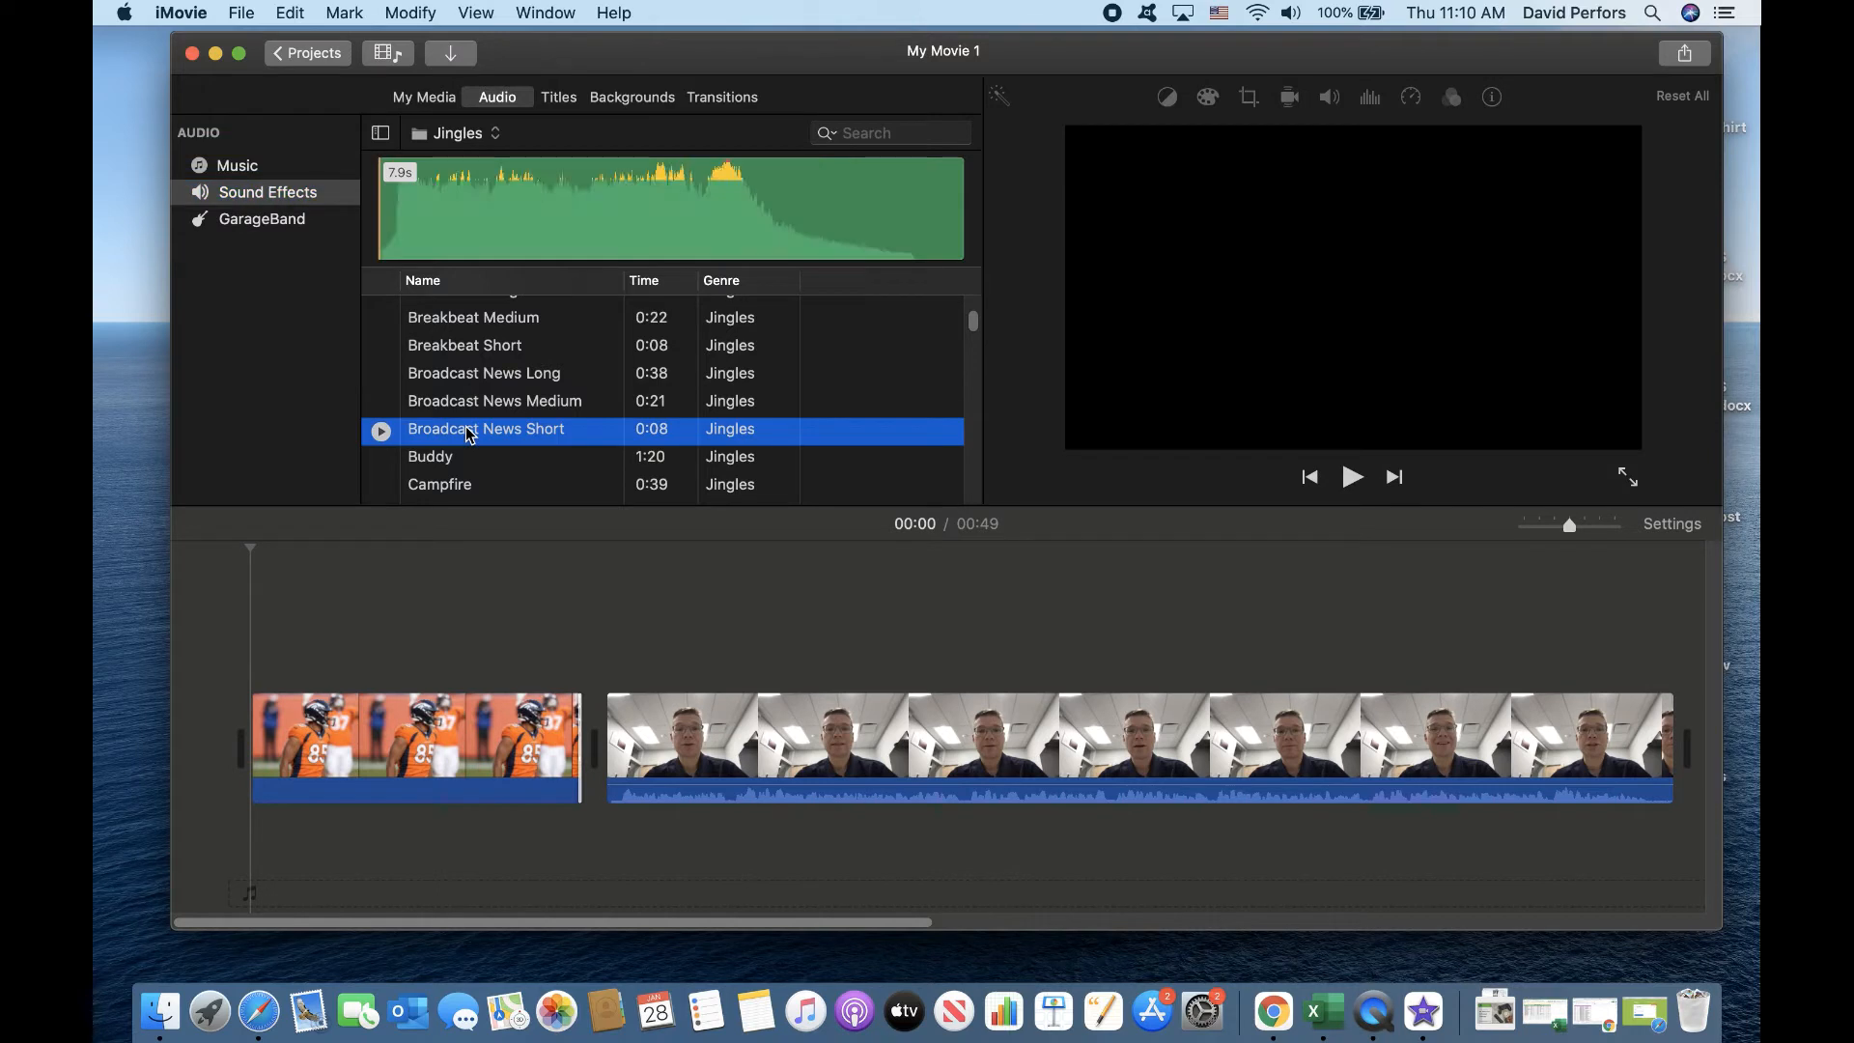
left_click(381, 430)
left_click_drag(555, 439, 249, 858)
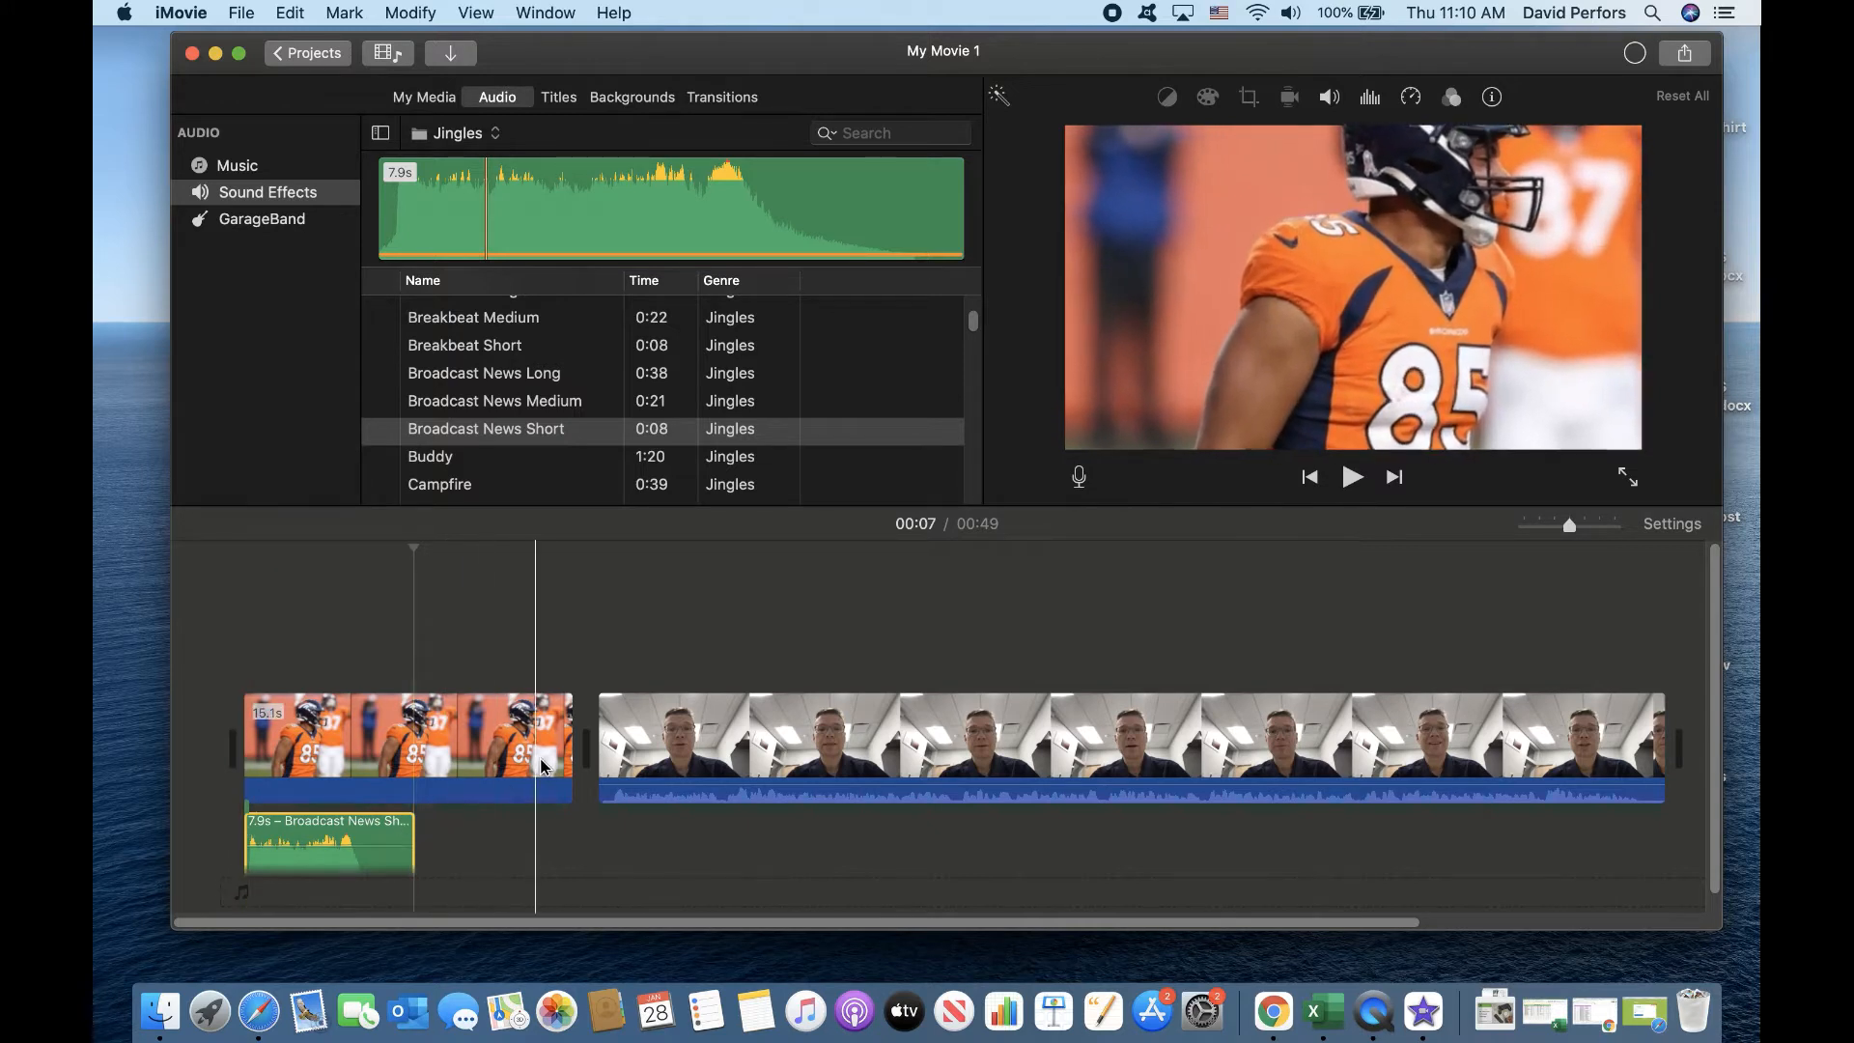
Step: Trim the jingle to 6.6 seconds and shorten the football player photo so both end together
left_click_drag(572, 736, 405, 744)
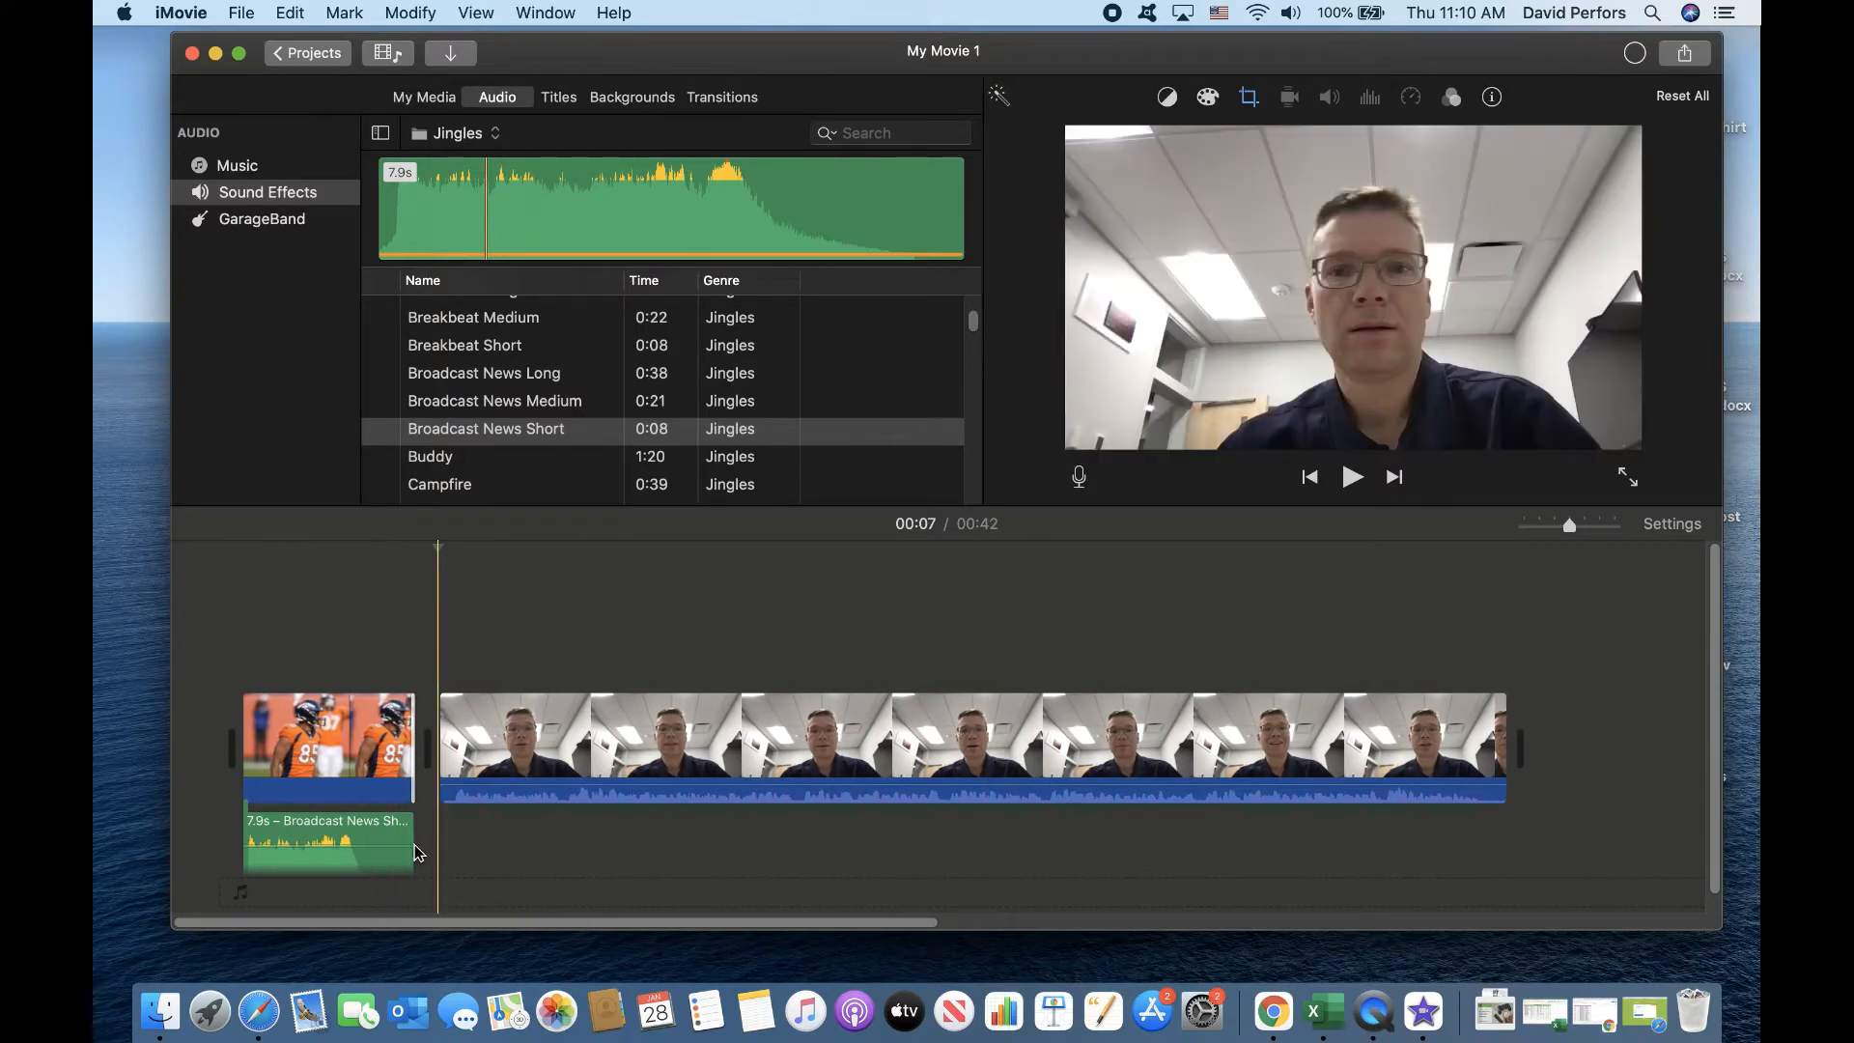
left_click_drag(414, 849, 385, 849)
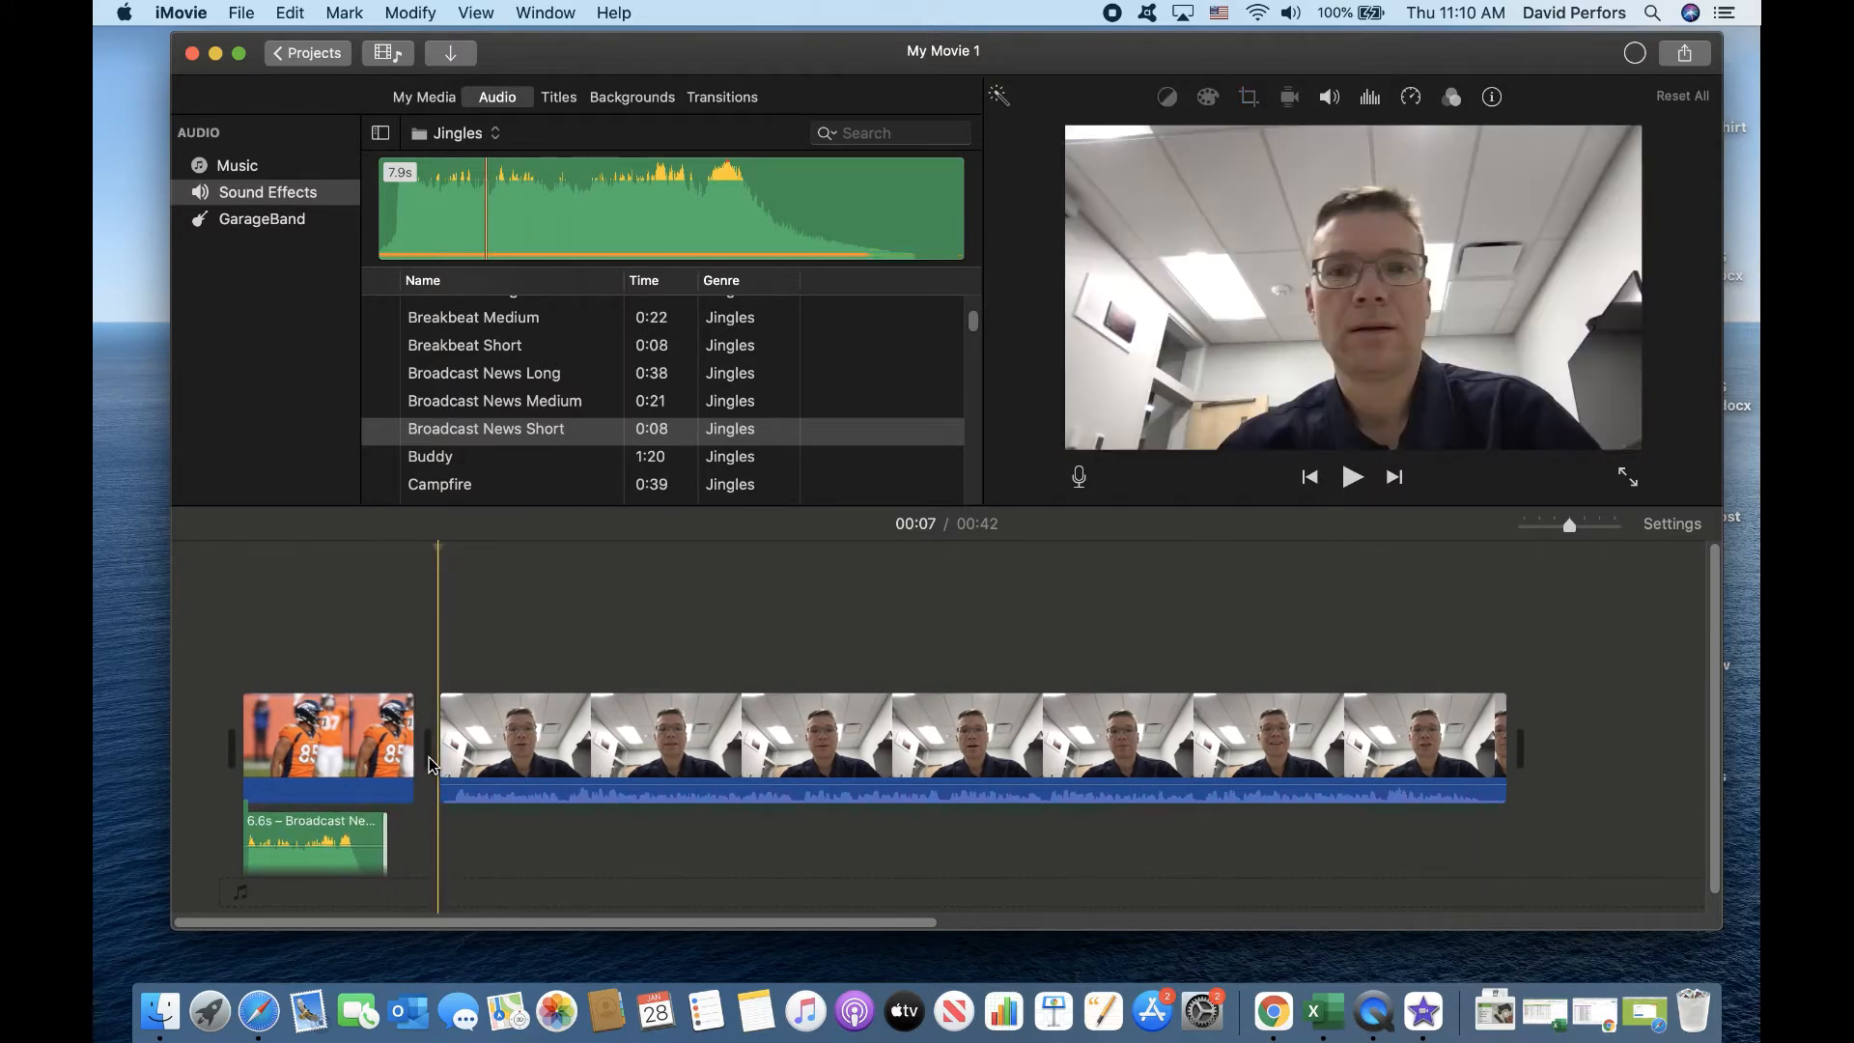
left_click(385, 738)
left_click_drag(411, 737, 386, 739)
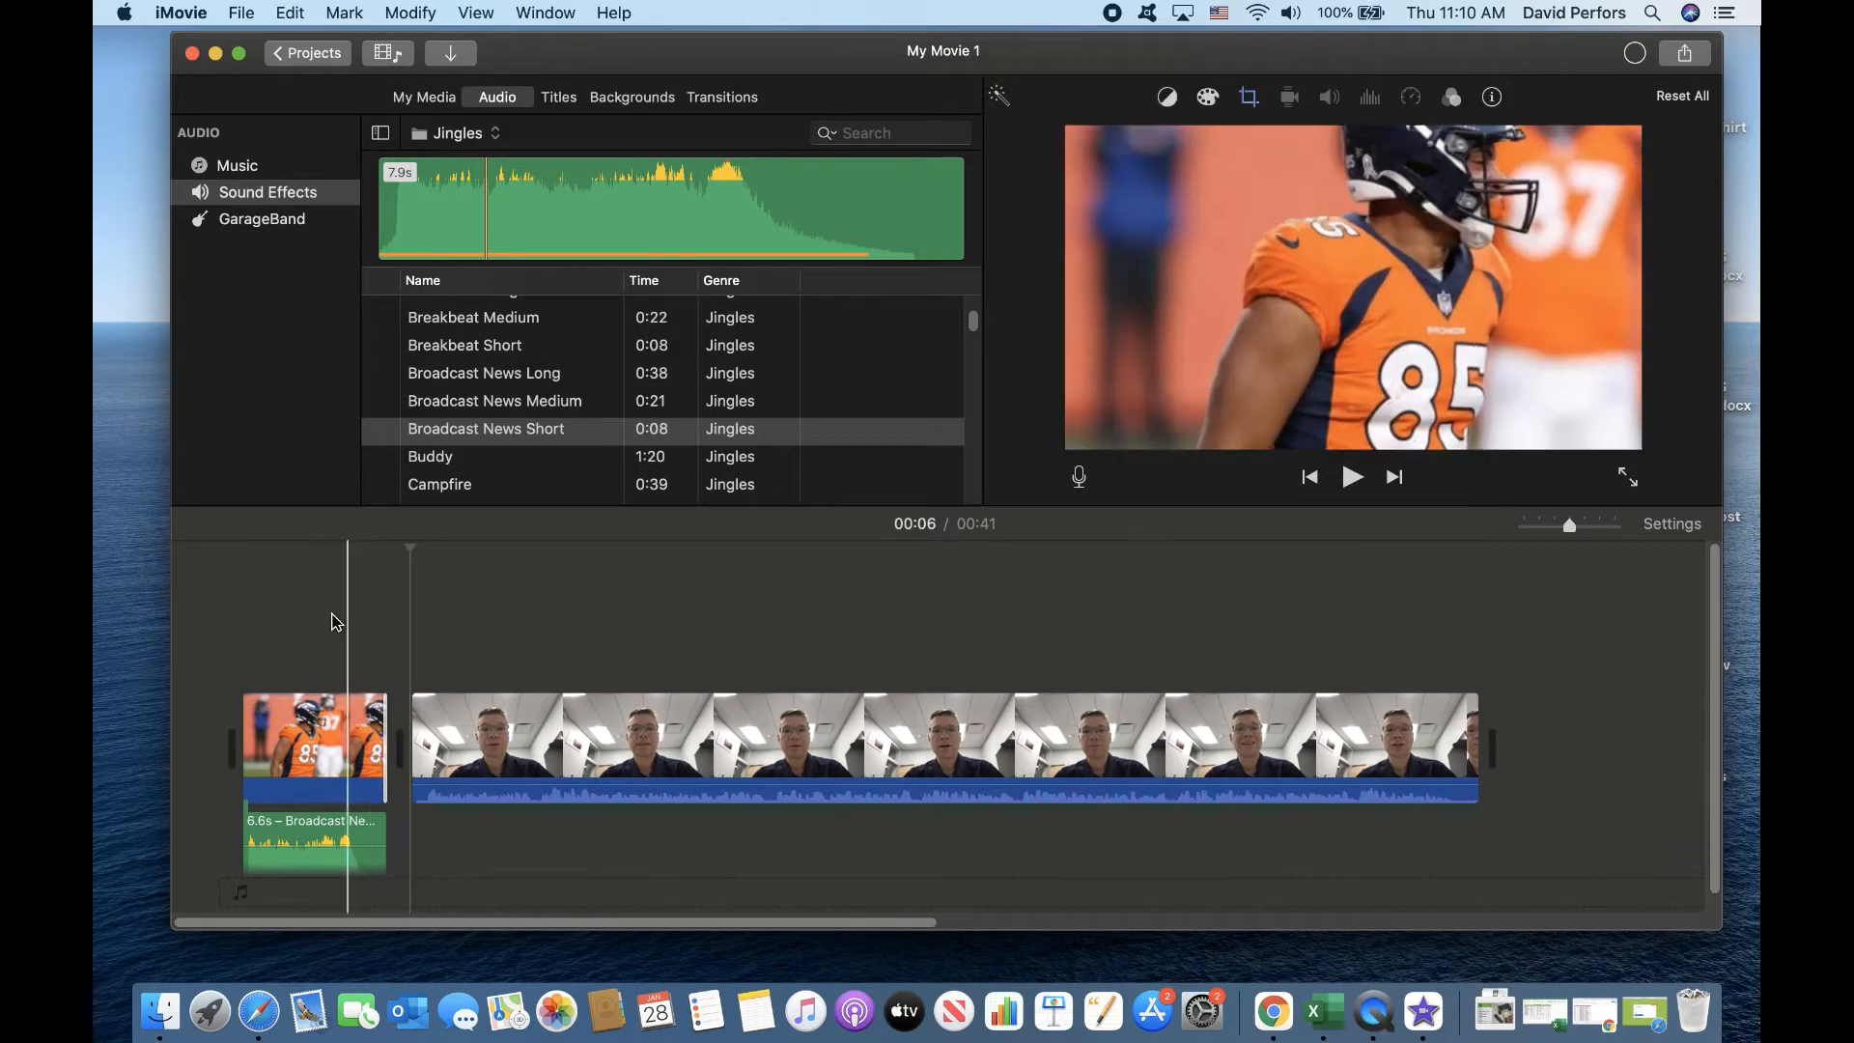
Step: Play the movie from its beginning to check the photo and jingle intro
left_click(241, 597)
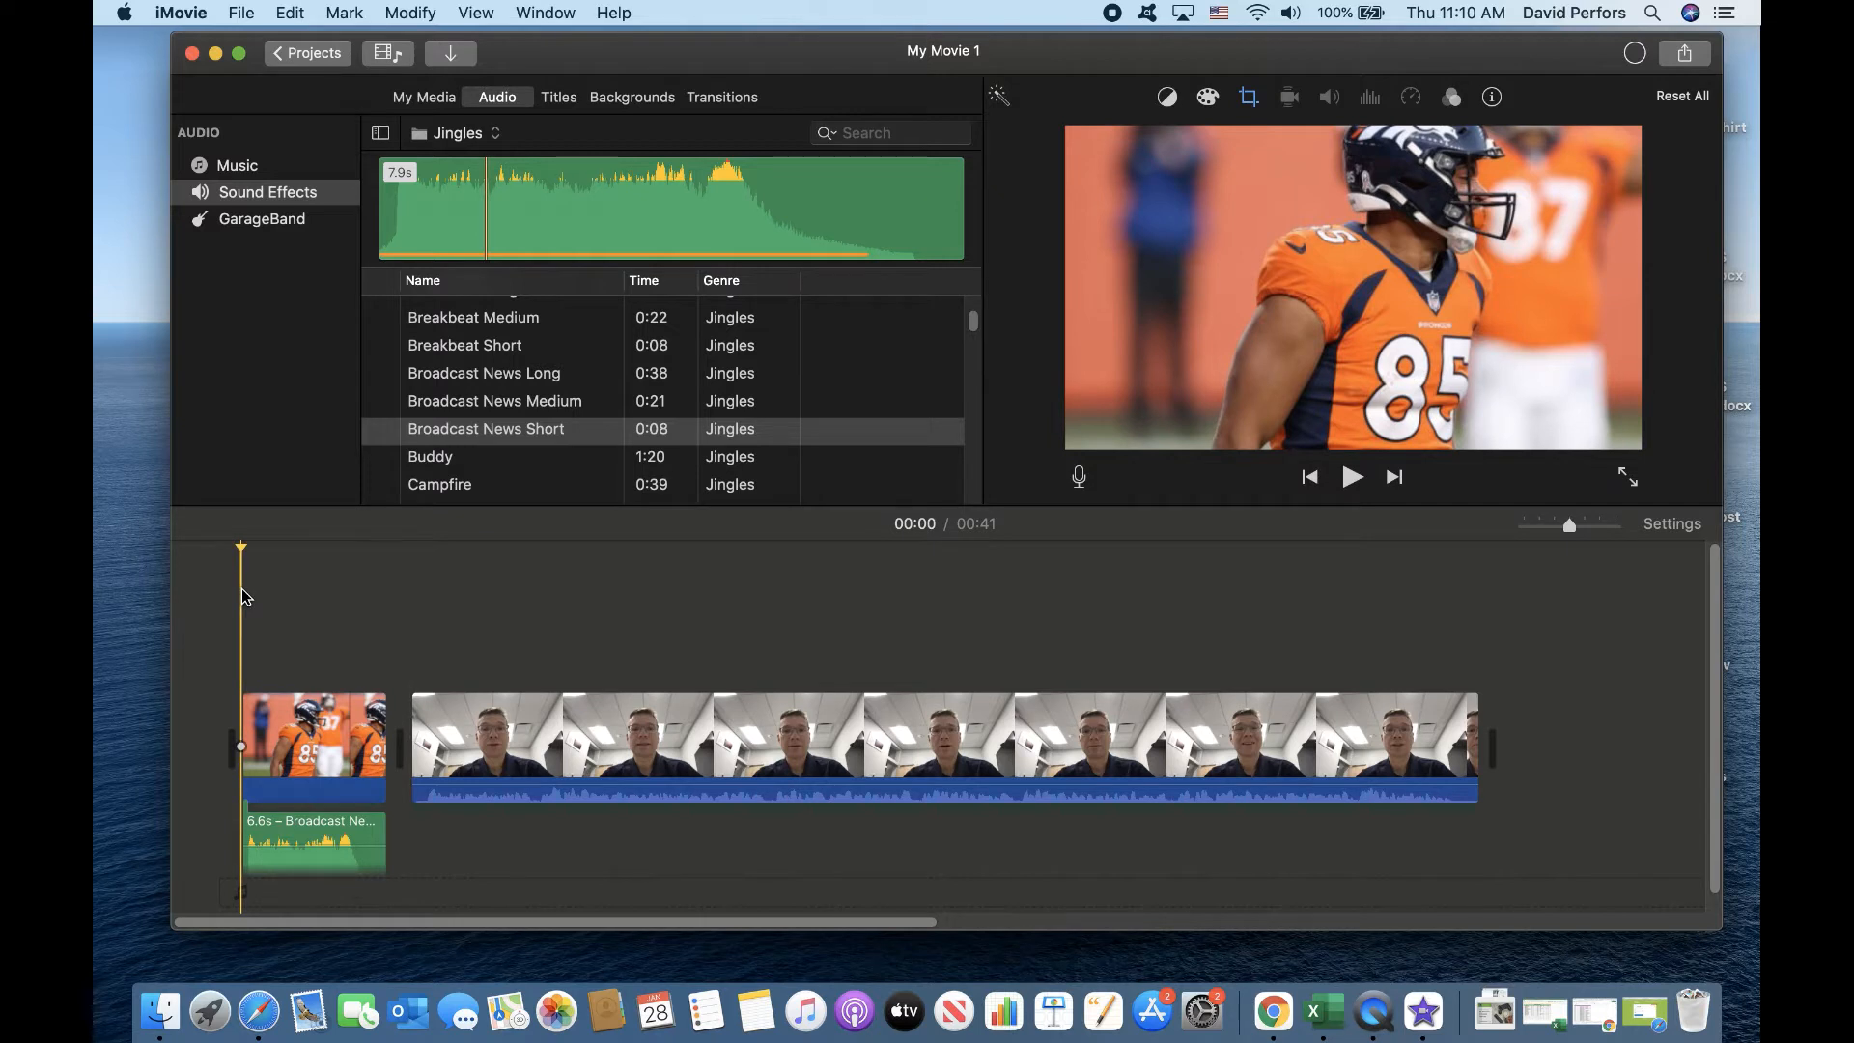
left_click(1351, 479)
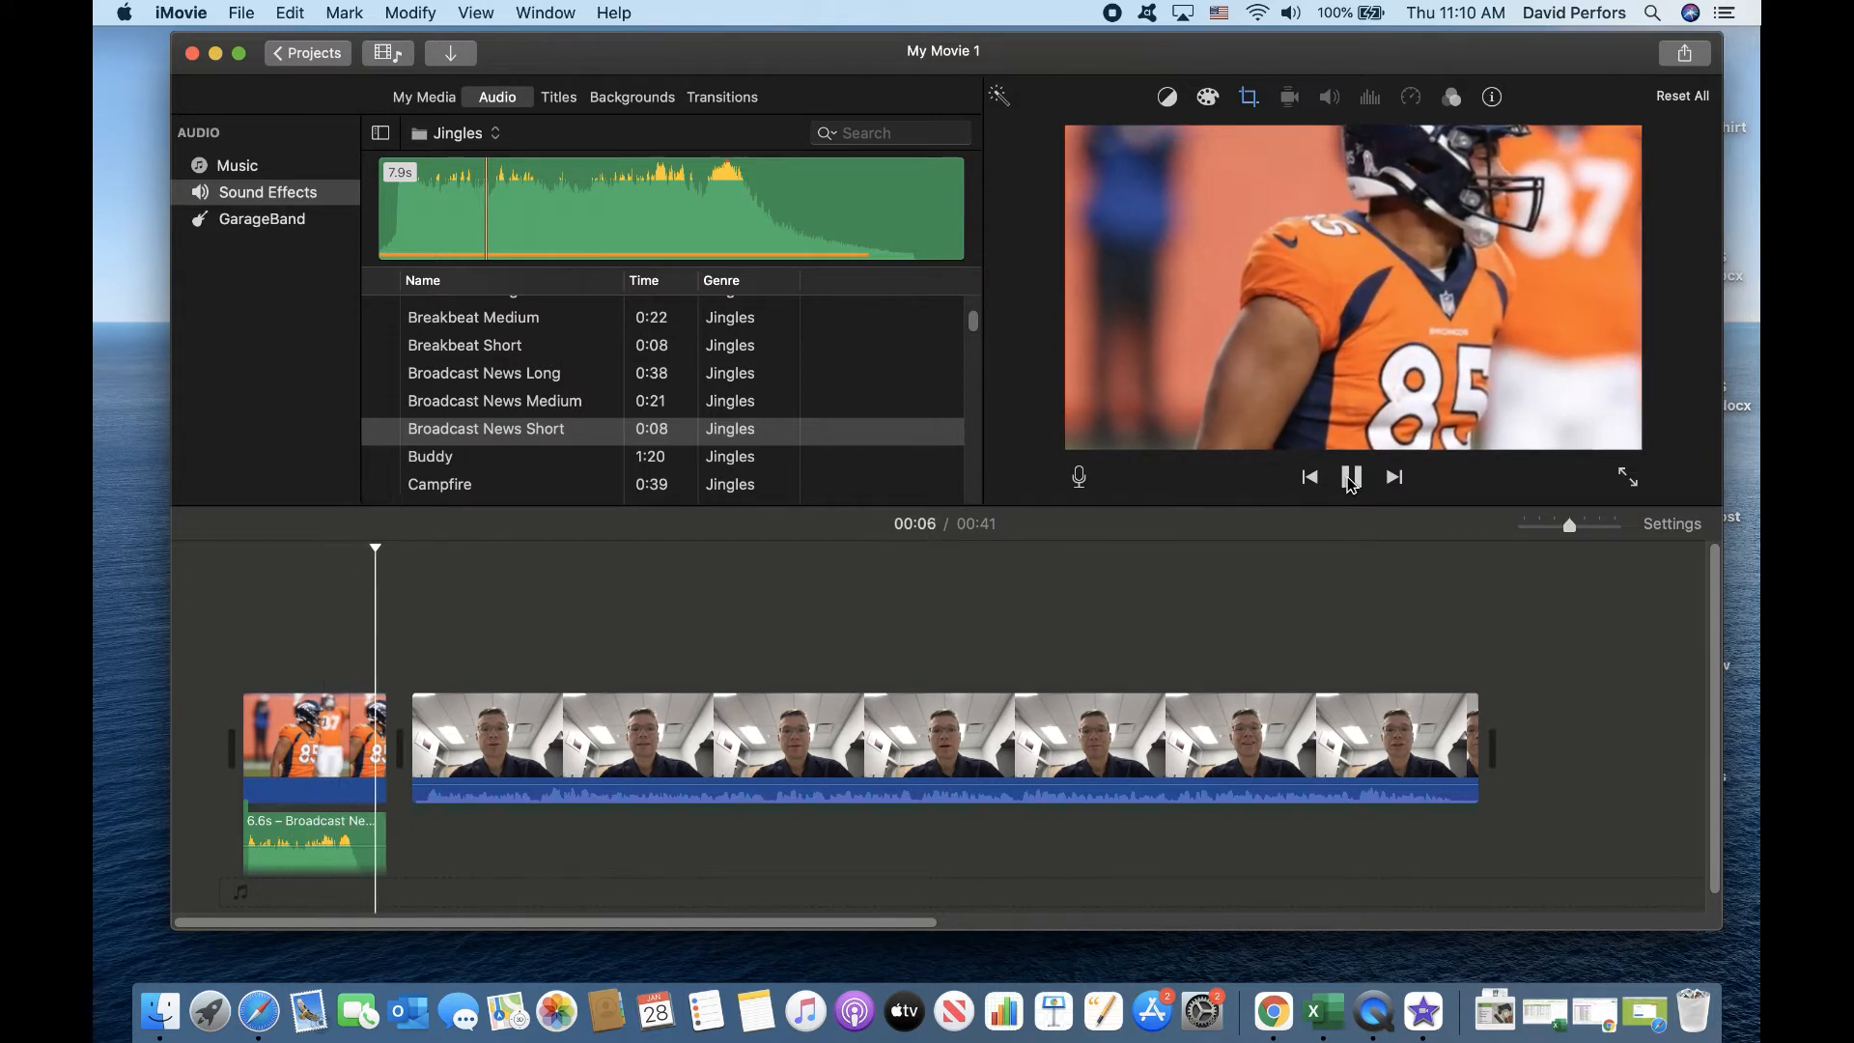
Step: Stop the playback, lower the opening jingle's volume and raise the volume of the recorded clip
left_click(1351, 477)
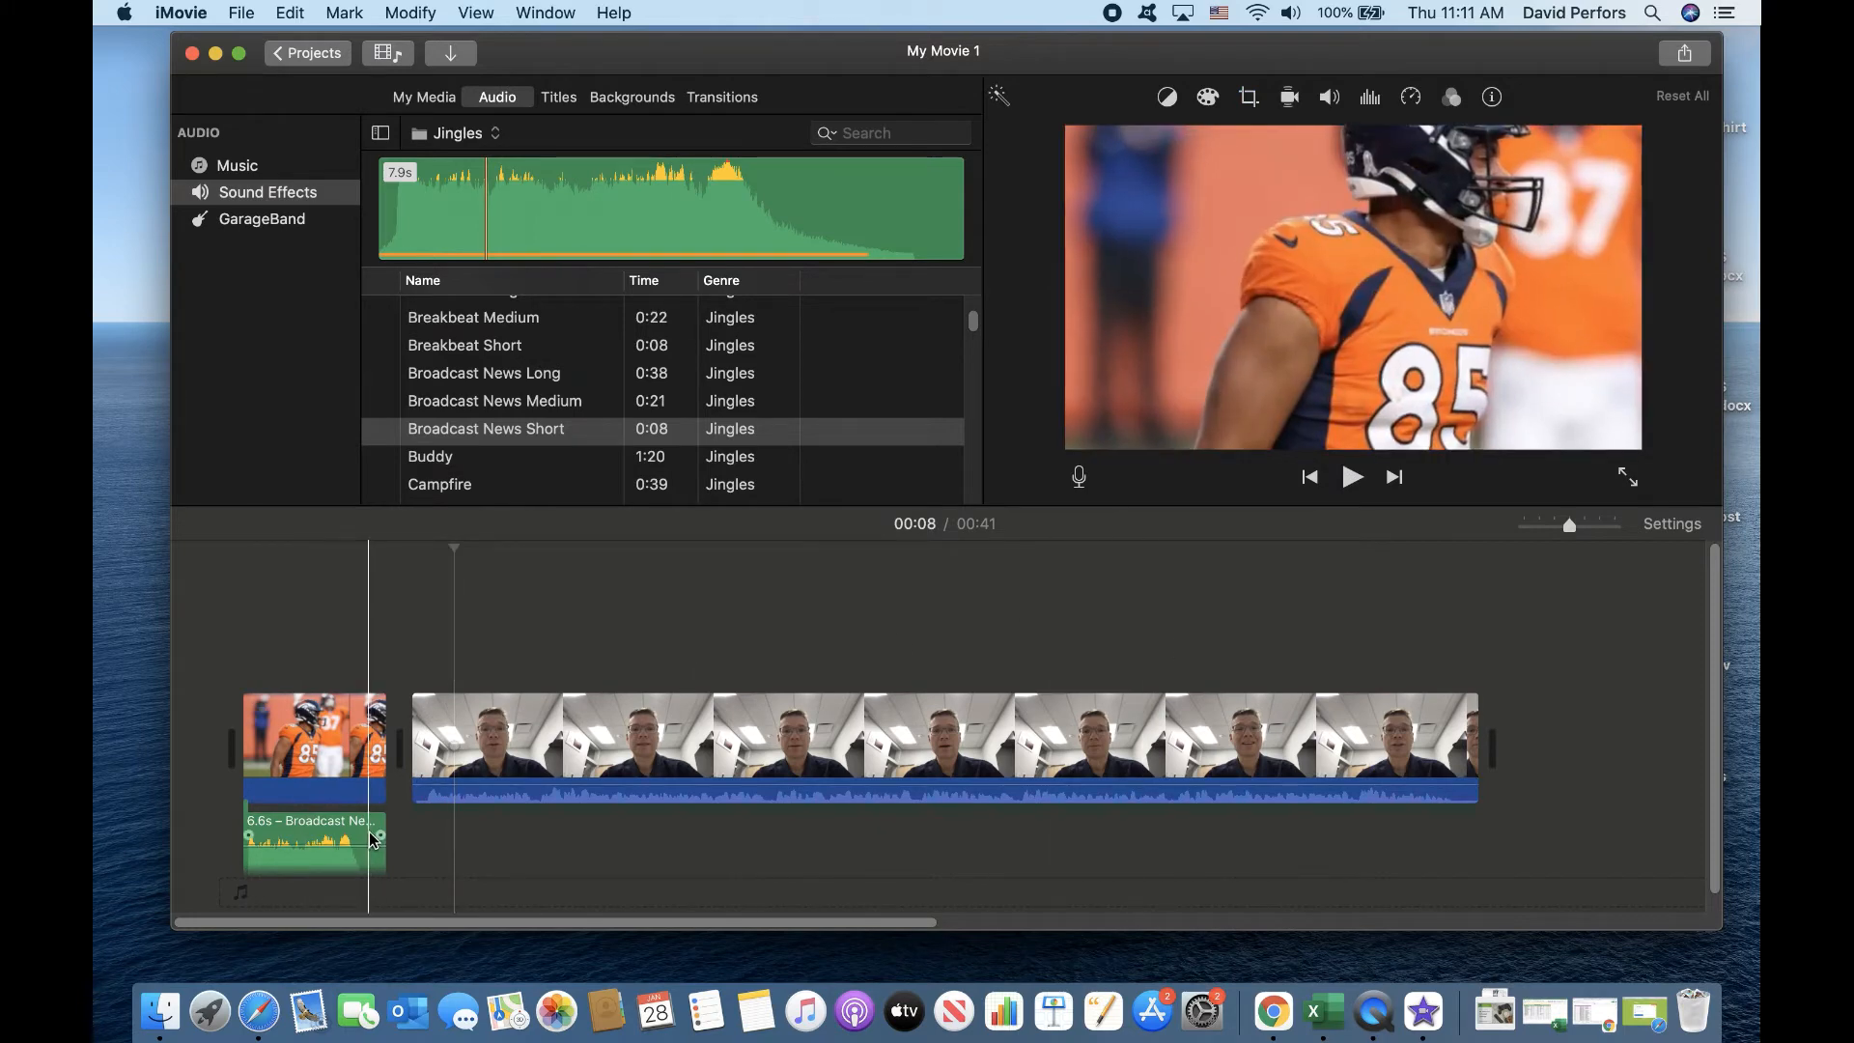
left_click_drag(367, 827, 364, 842)
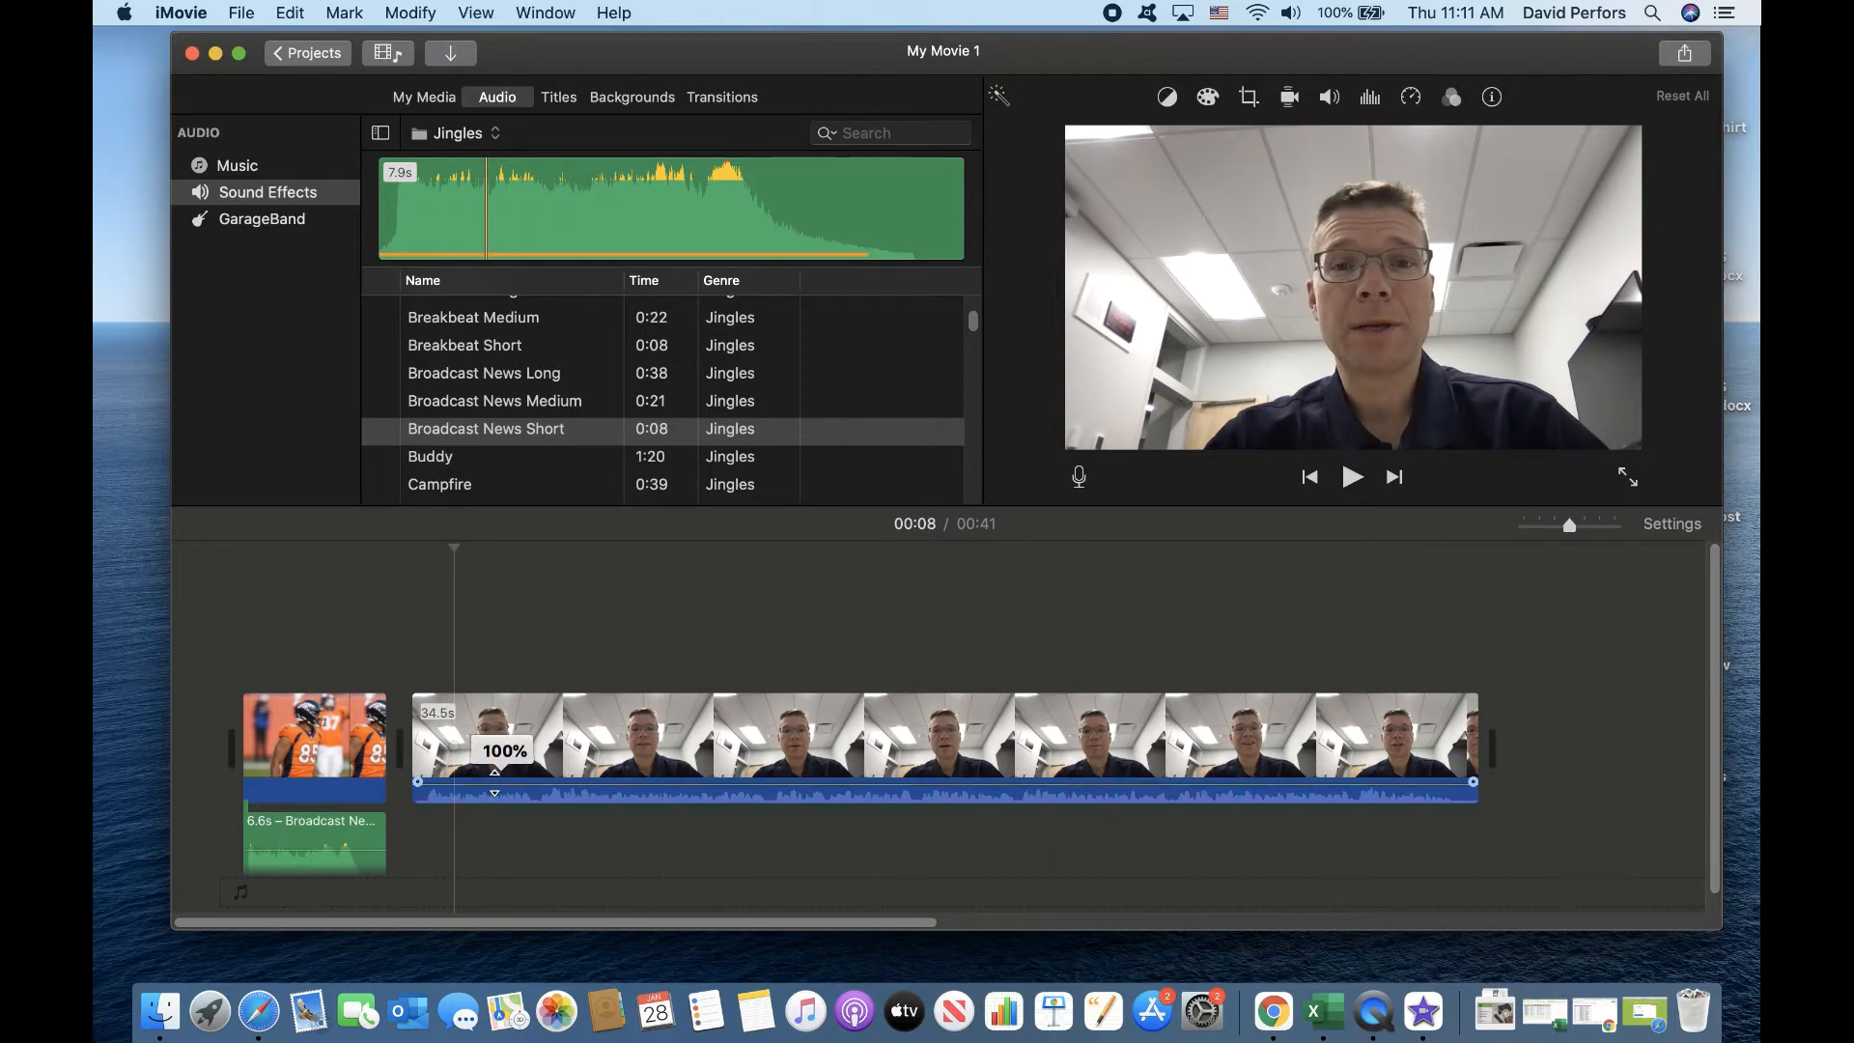
left_click_drag(495, 782, 493, 784)
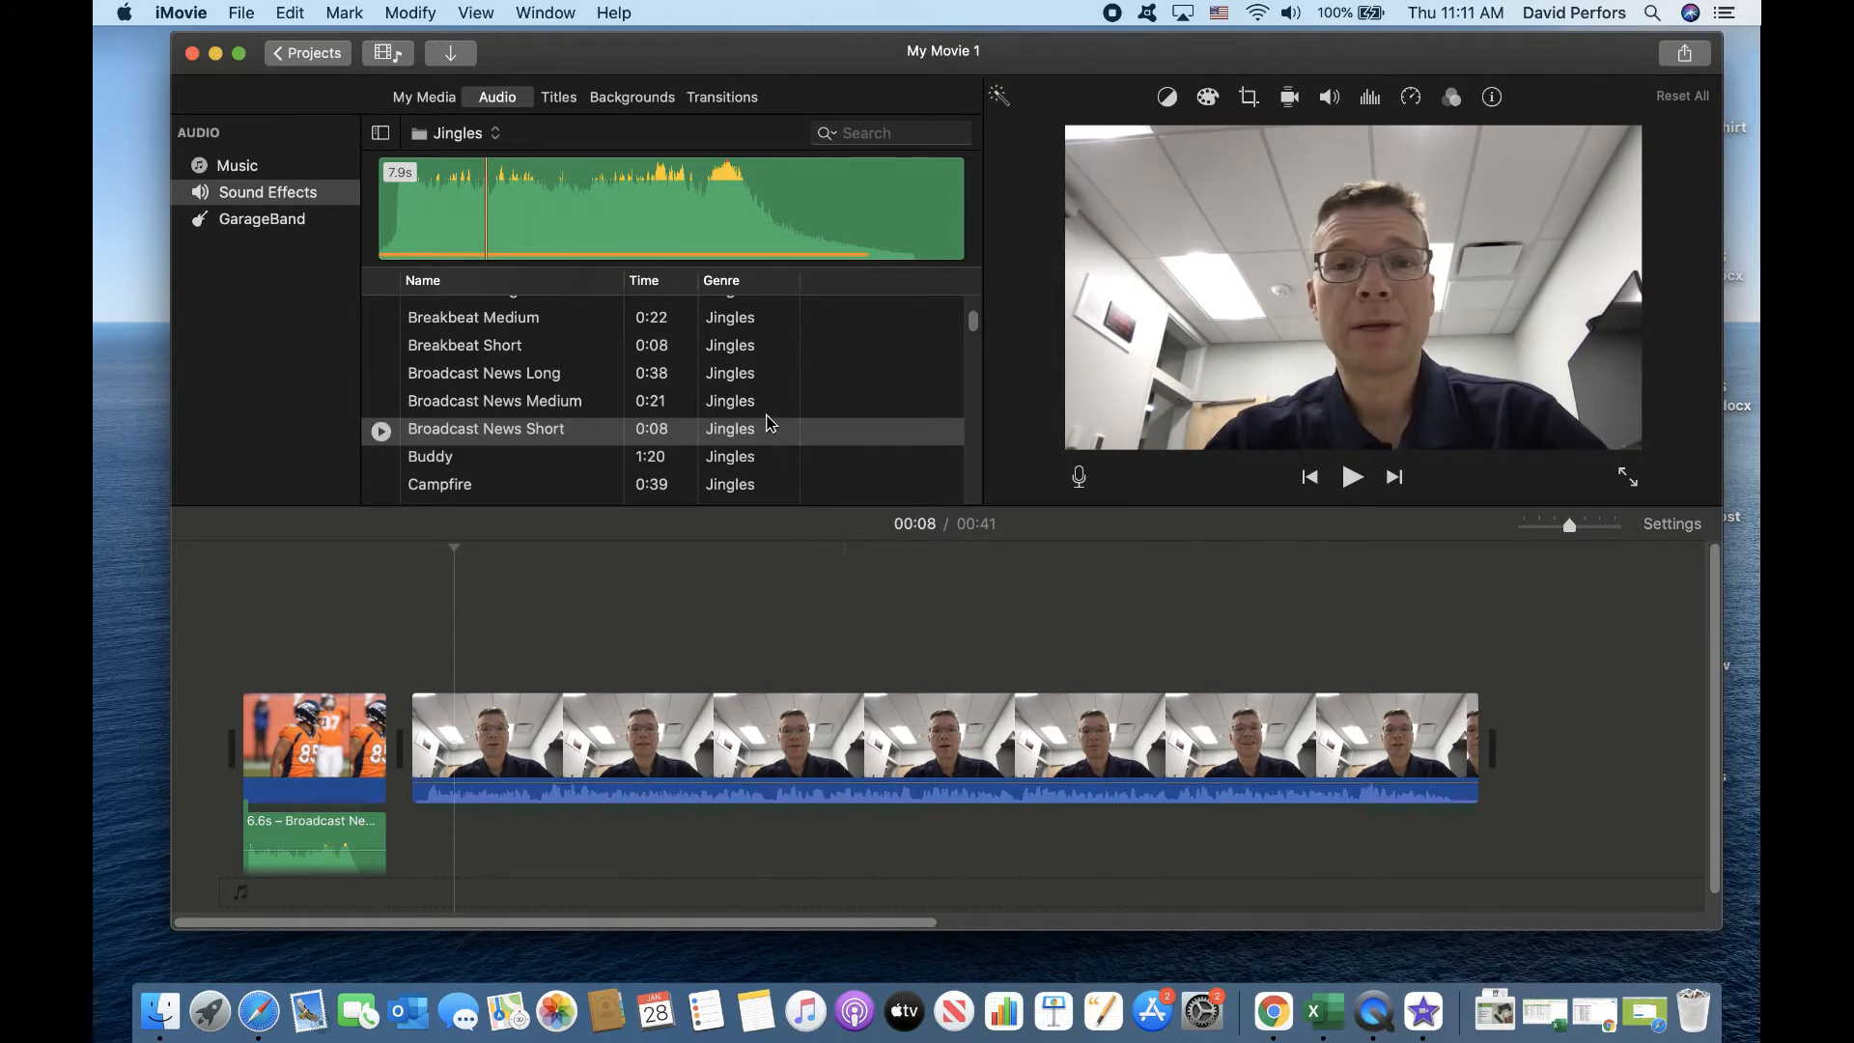
Step: Preview the Clapping Crowd Studio 01 sound from the People category and add it beneath the latter part of the recorded clip
left_click(498, 135)
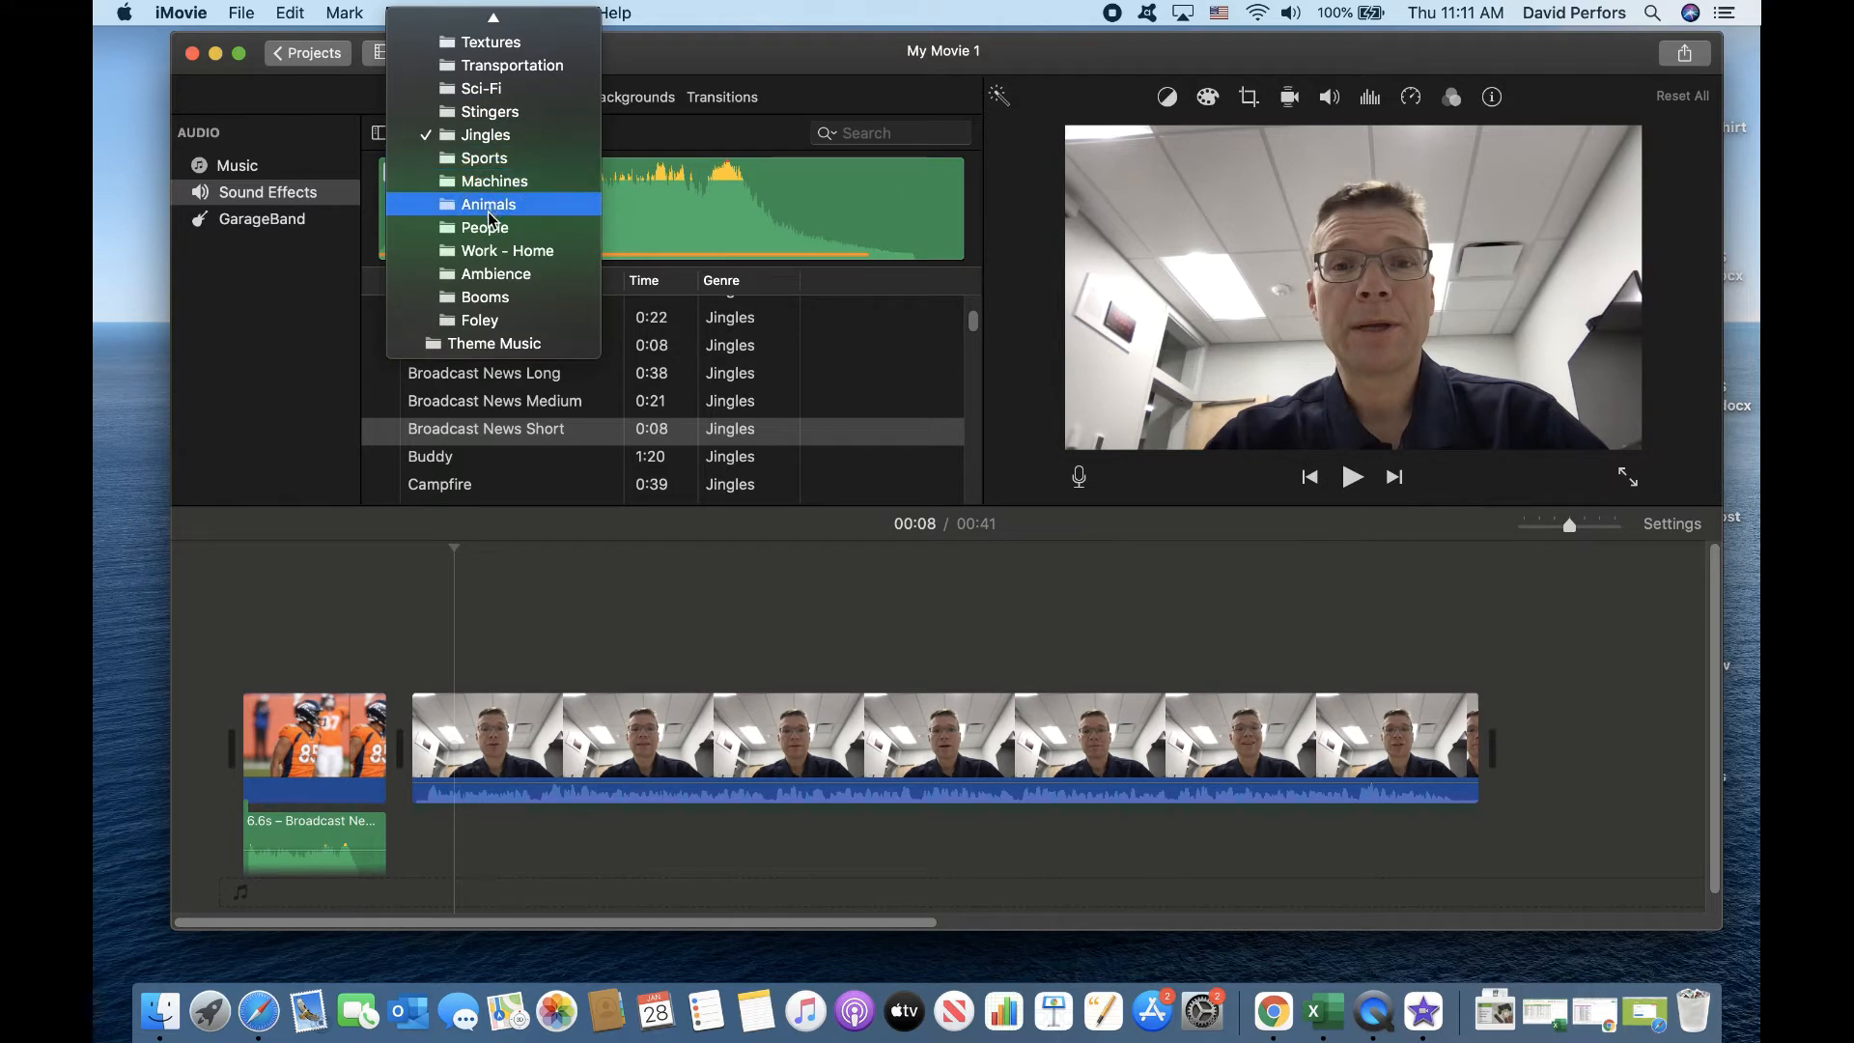
left_click(475, 232)
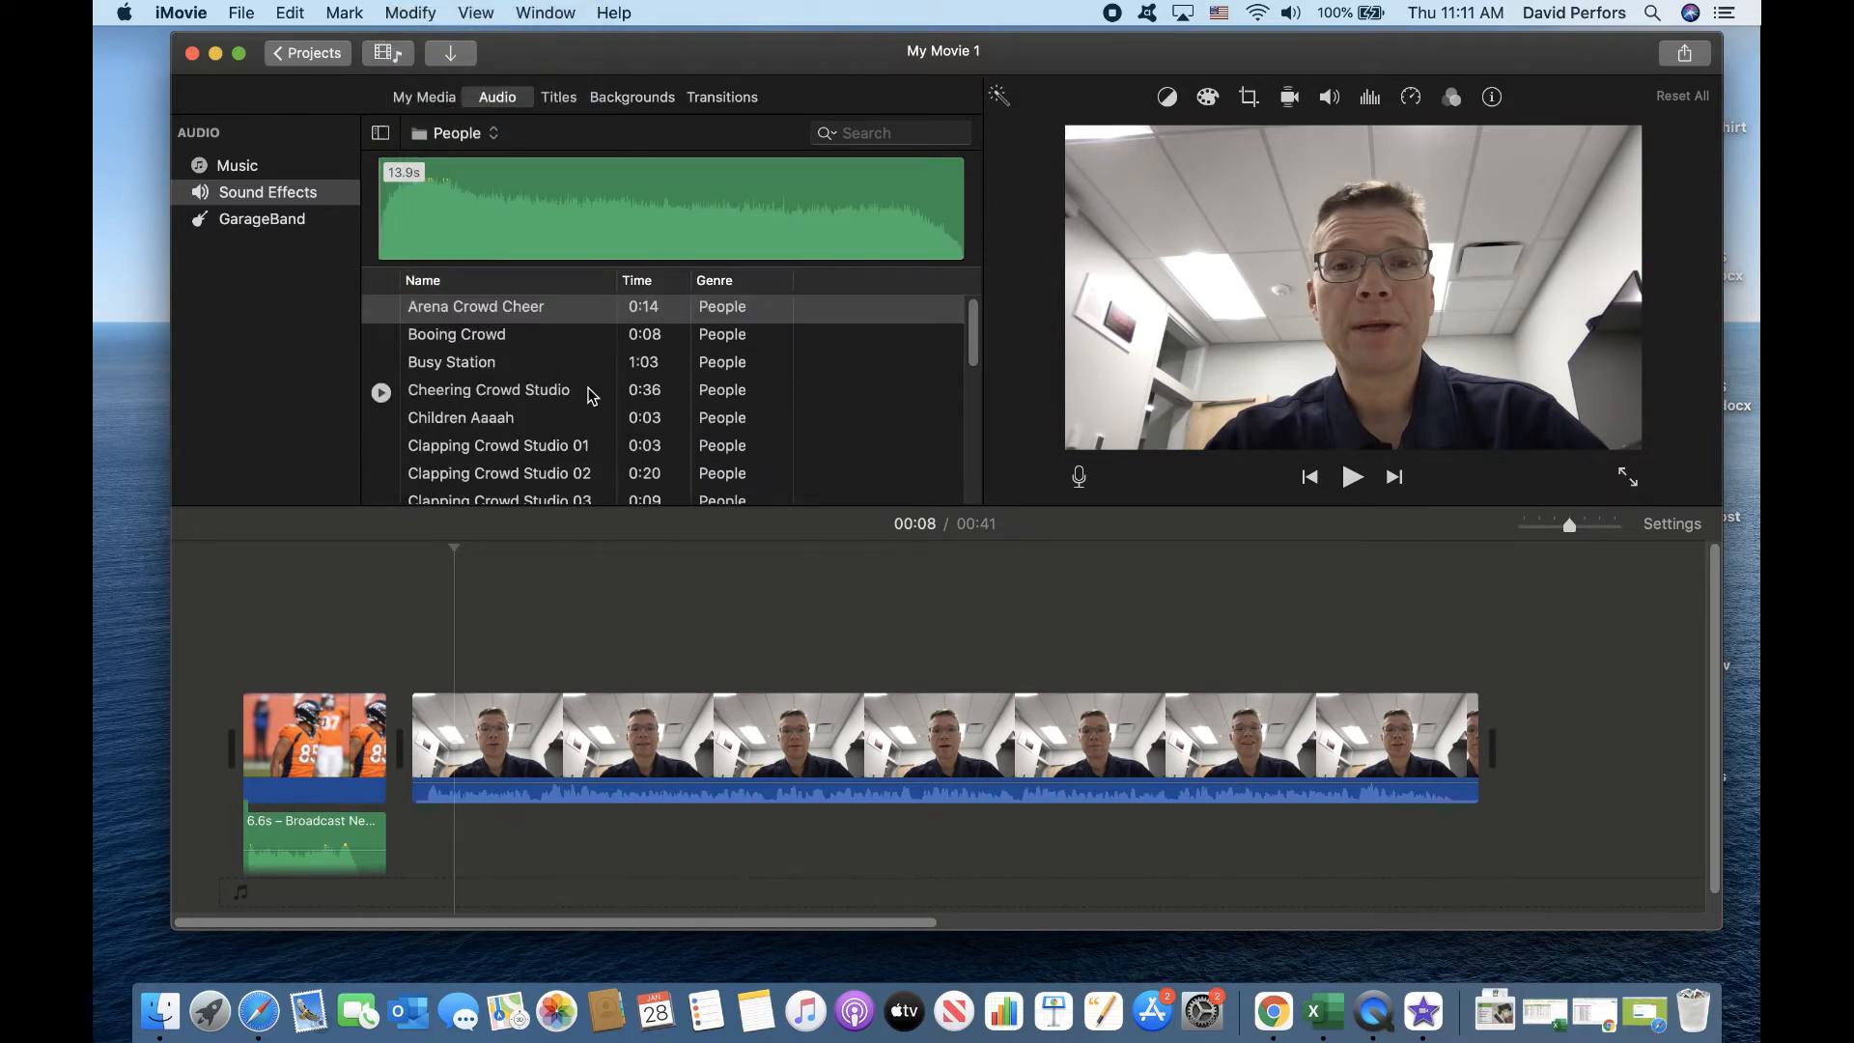
left_click(522, 450)
left_click(382, 447)
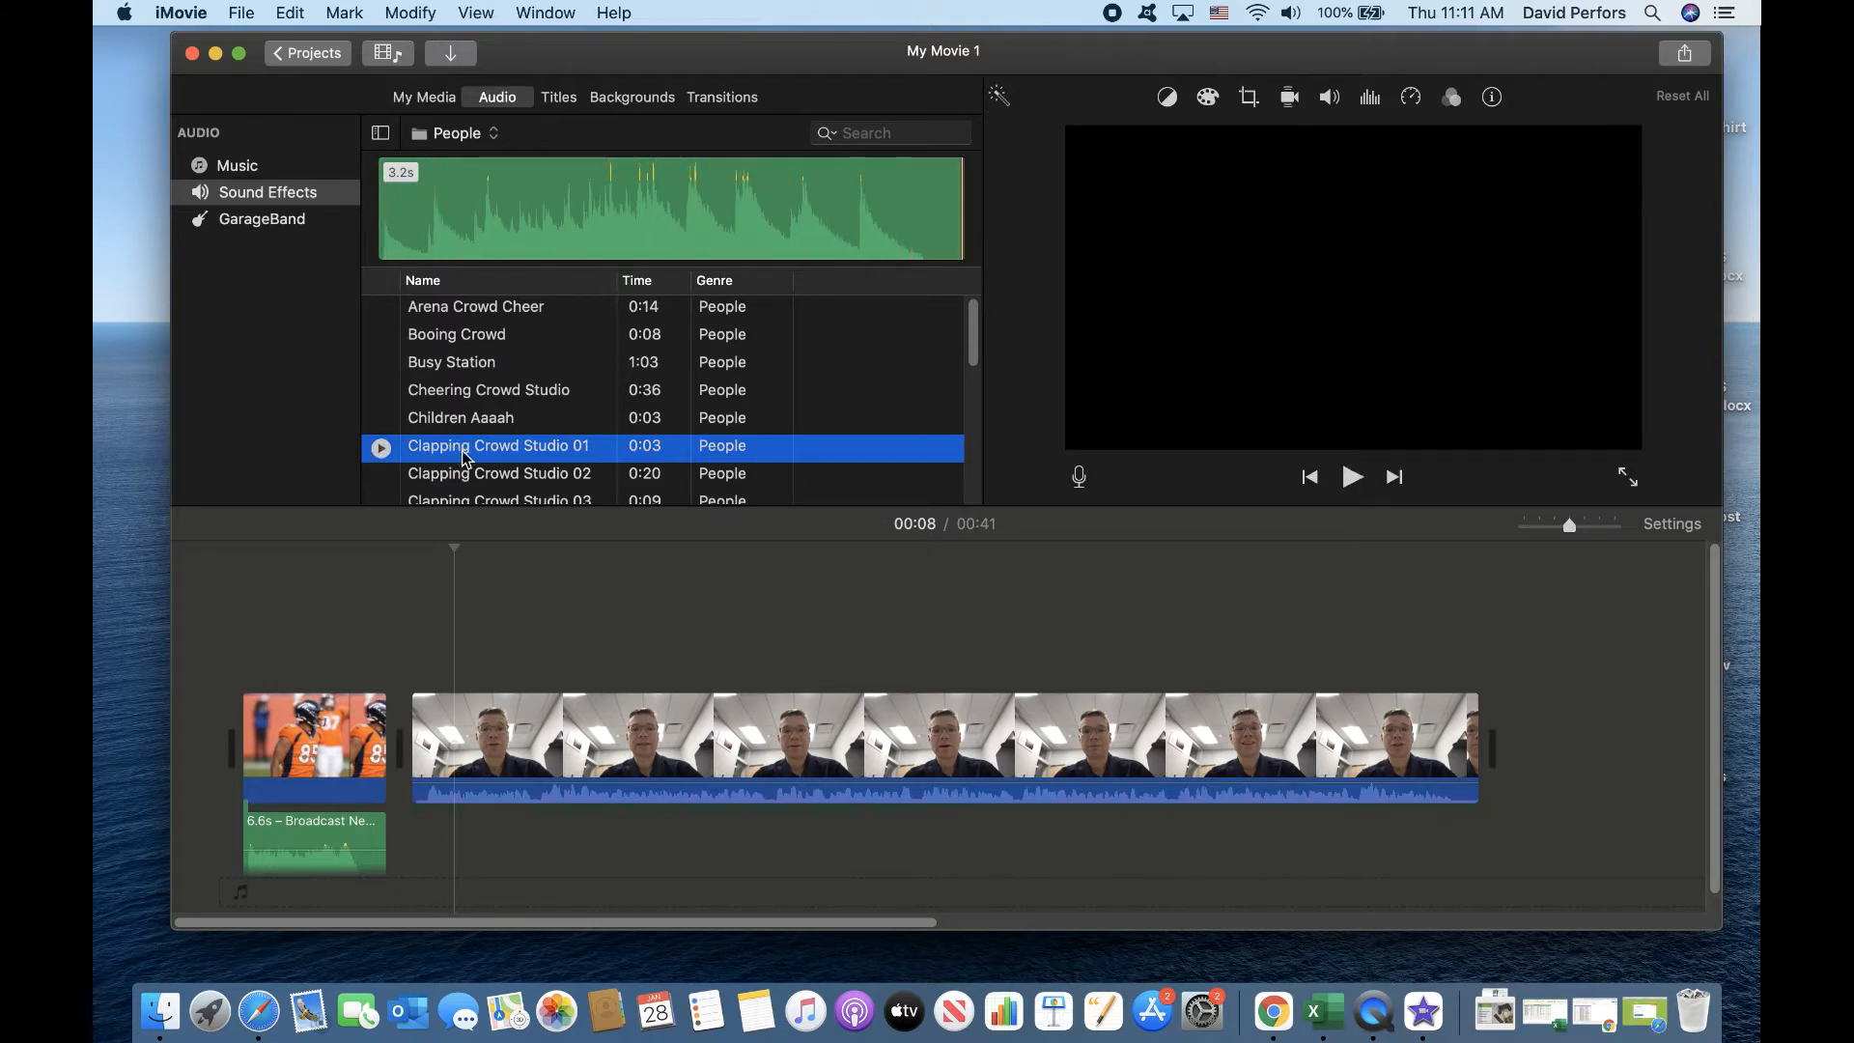
left_click_drag(464, 458, 1127, 862)
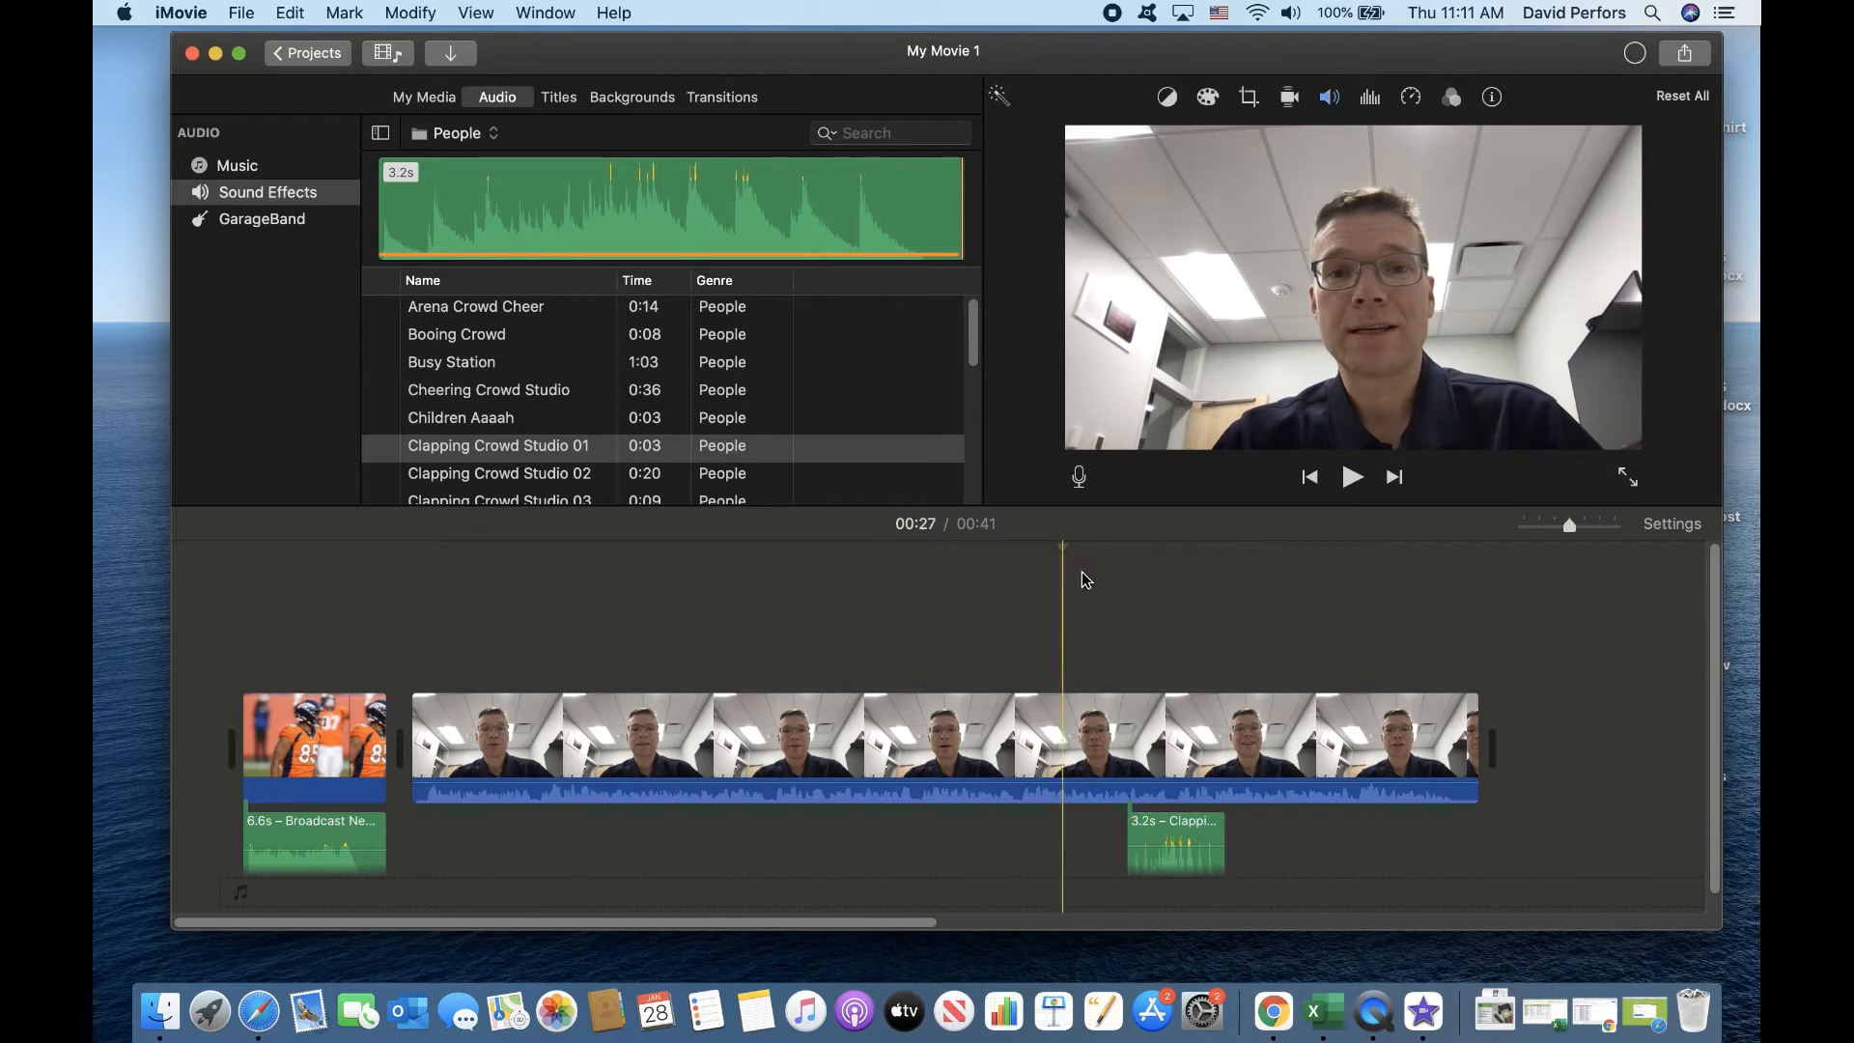
Step: Play the movie around the clapping sound, move the sound to start at the 33-second mark and lower its volume
left_click(1353, 477)
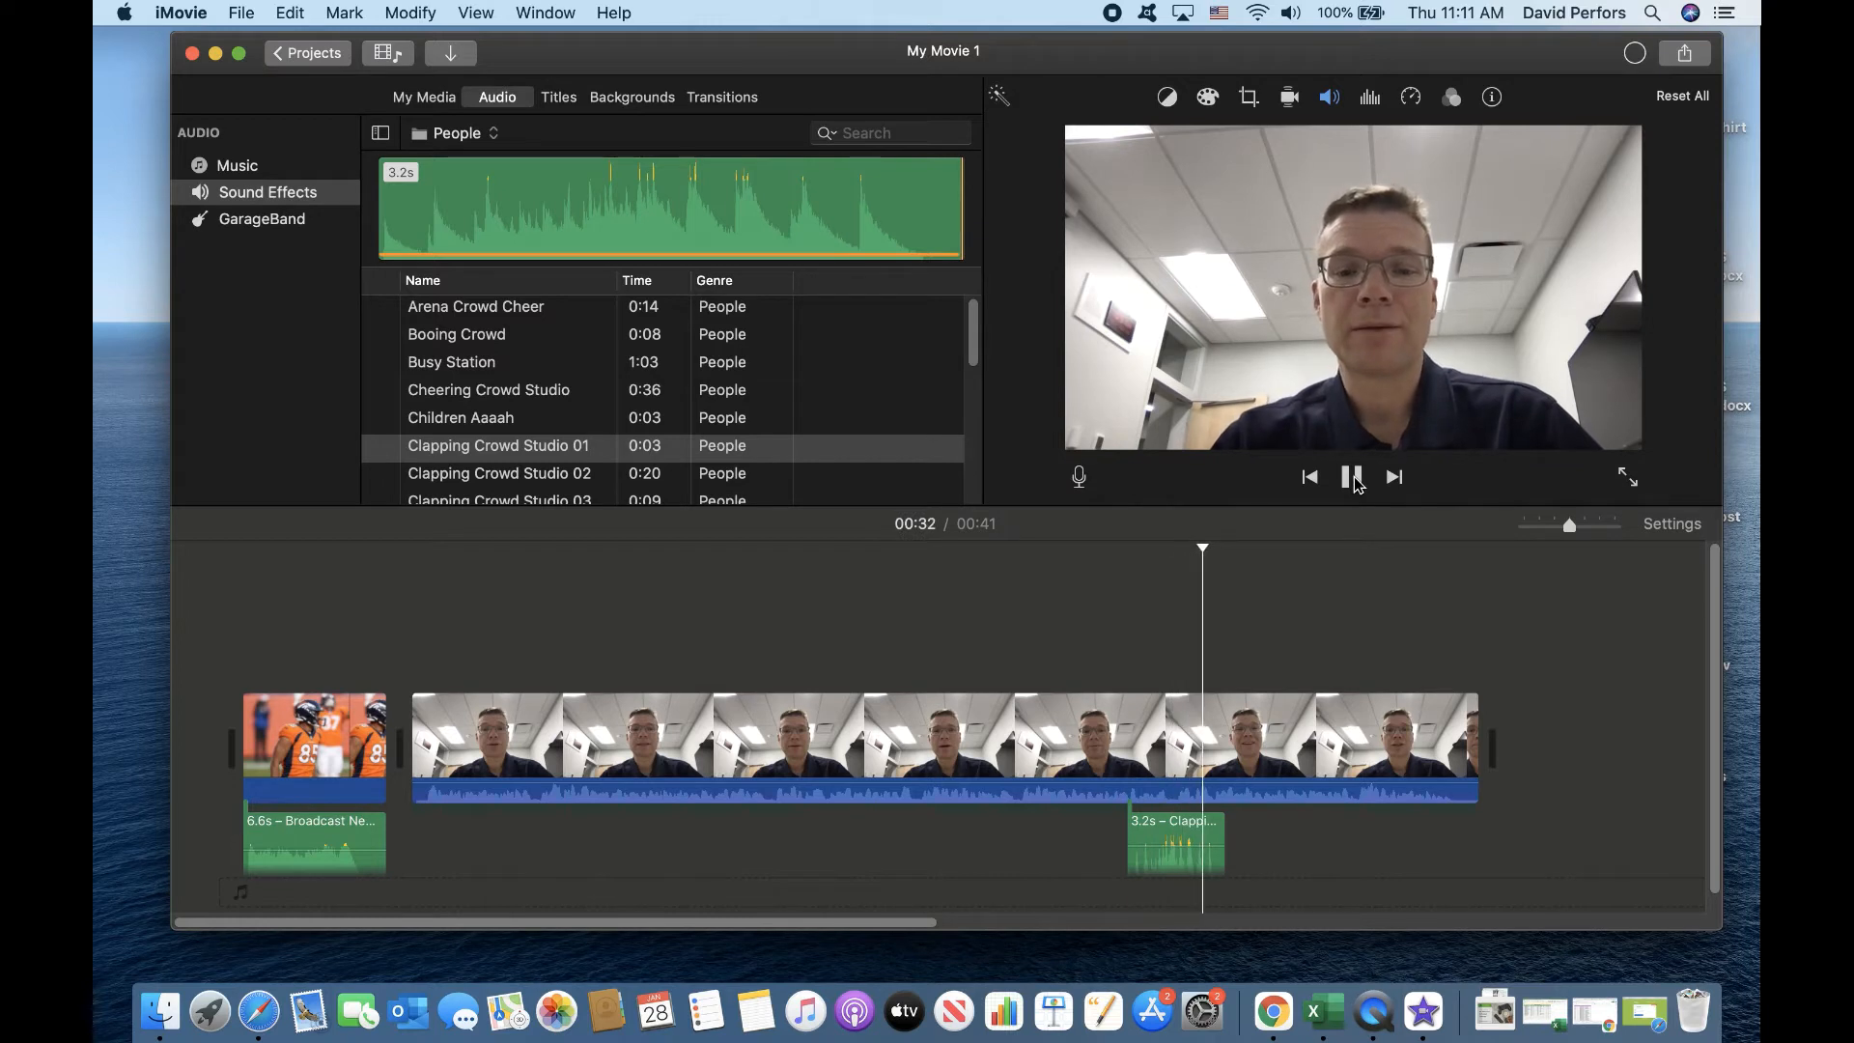
left_click(1353, 477)
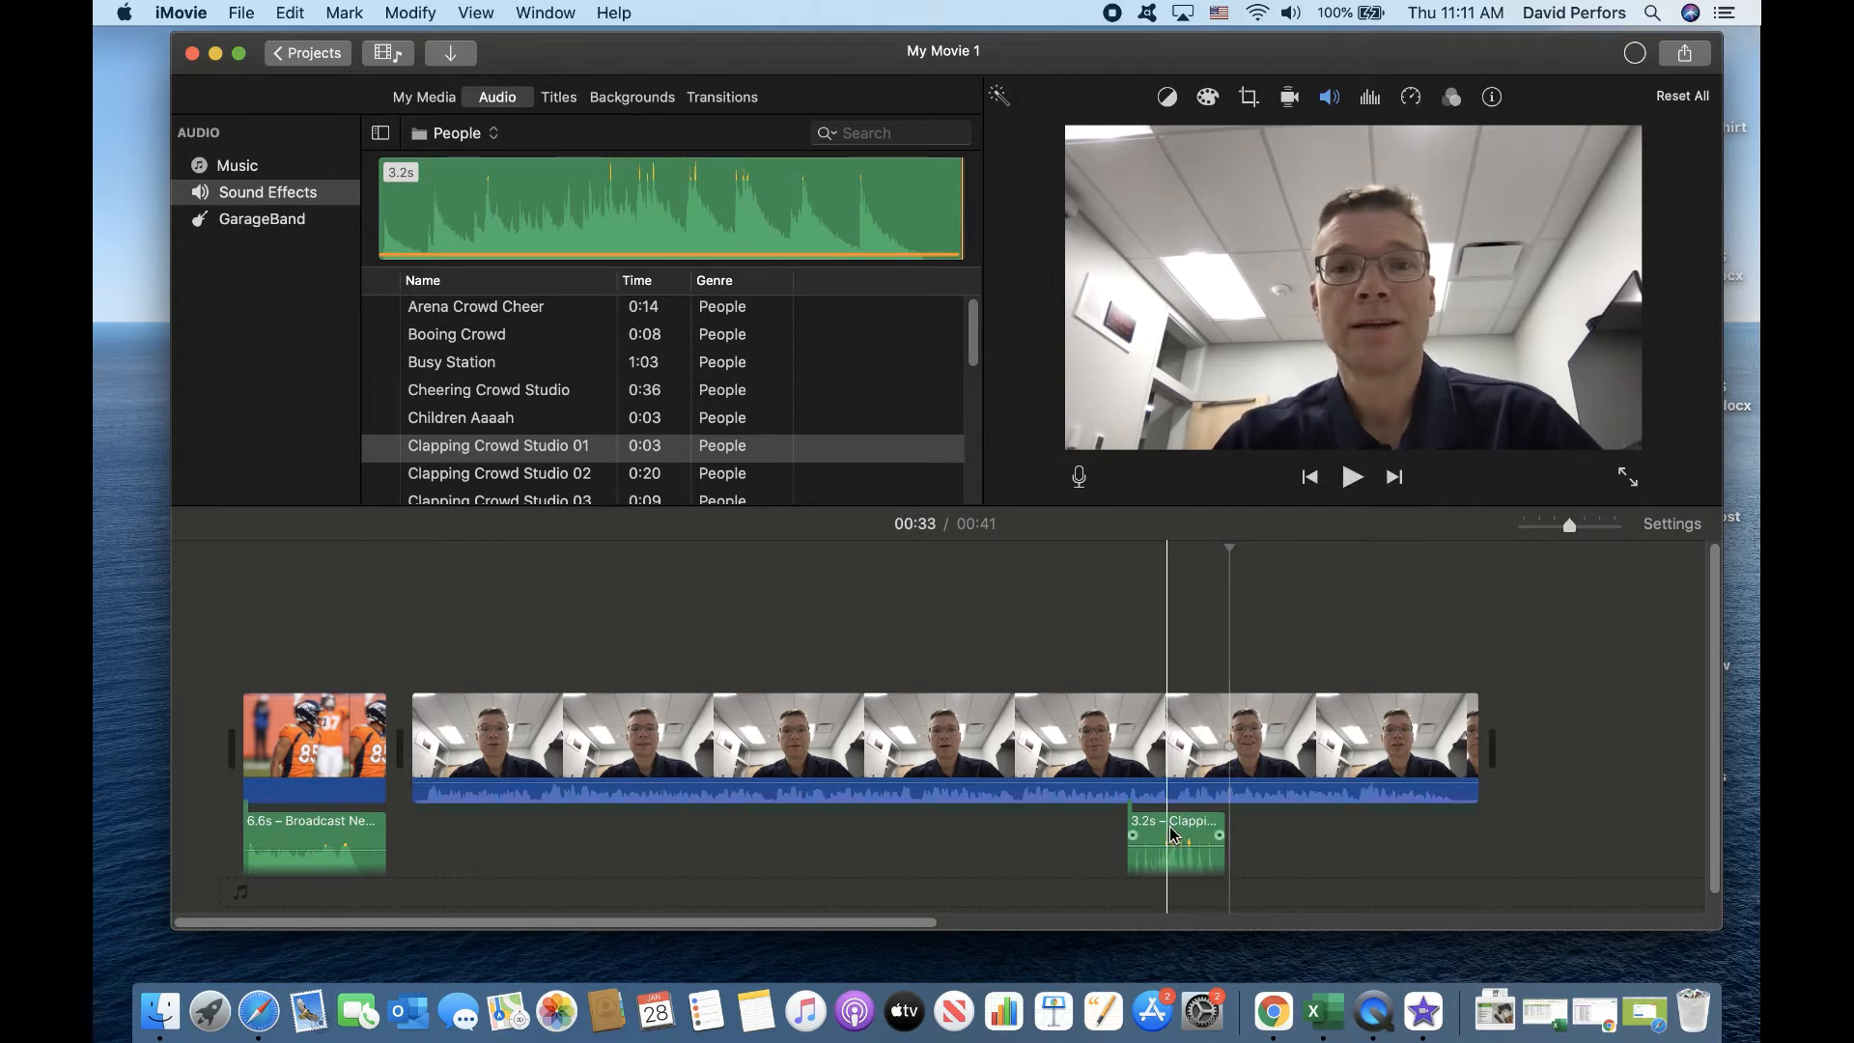
left_click_drag(1177, 836, 1280, 846)
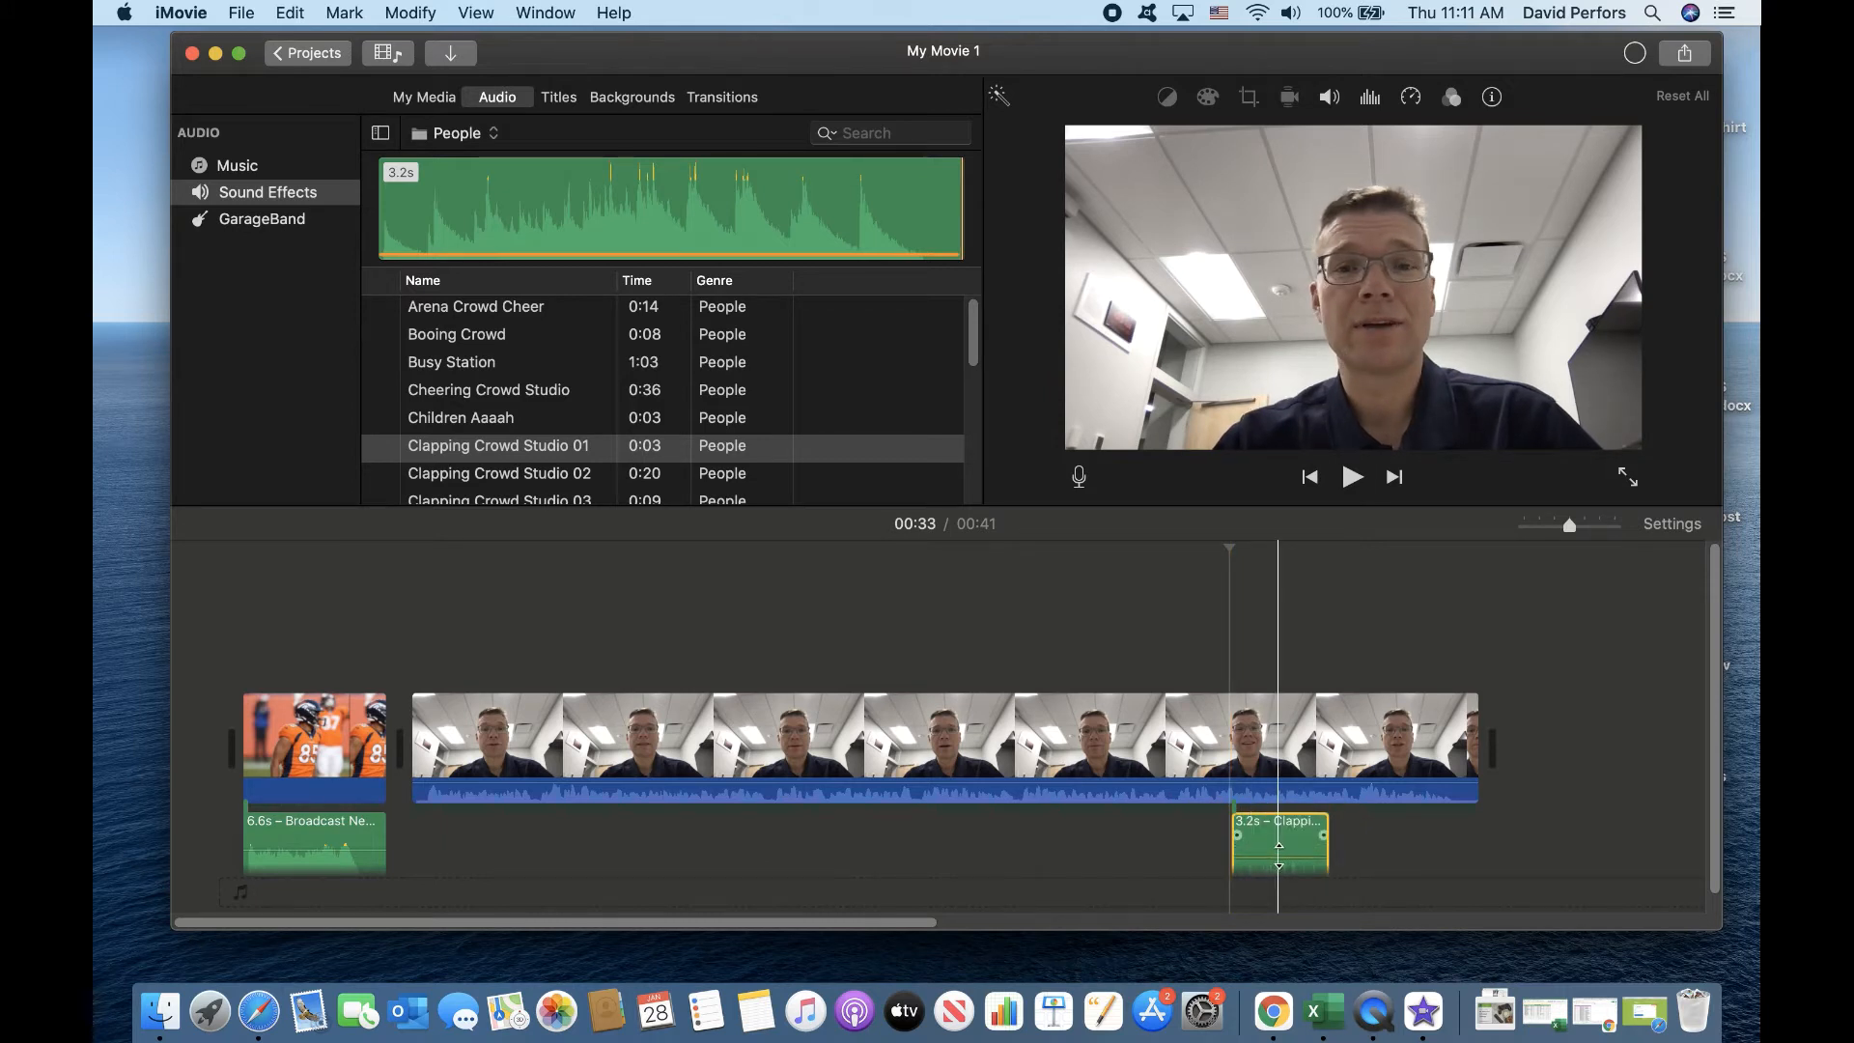
Step: Add the football player photo from the Podcast event to the timeline after the recorded clip
left_click_drag(912, 921, 953, 918)
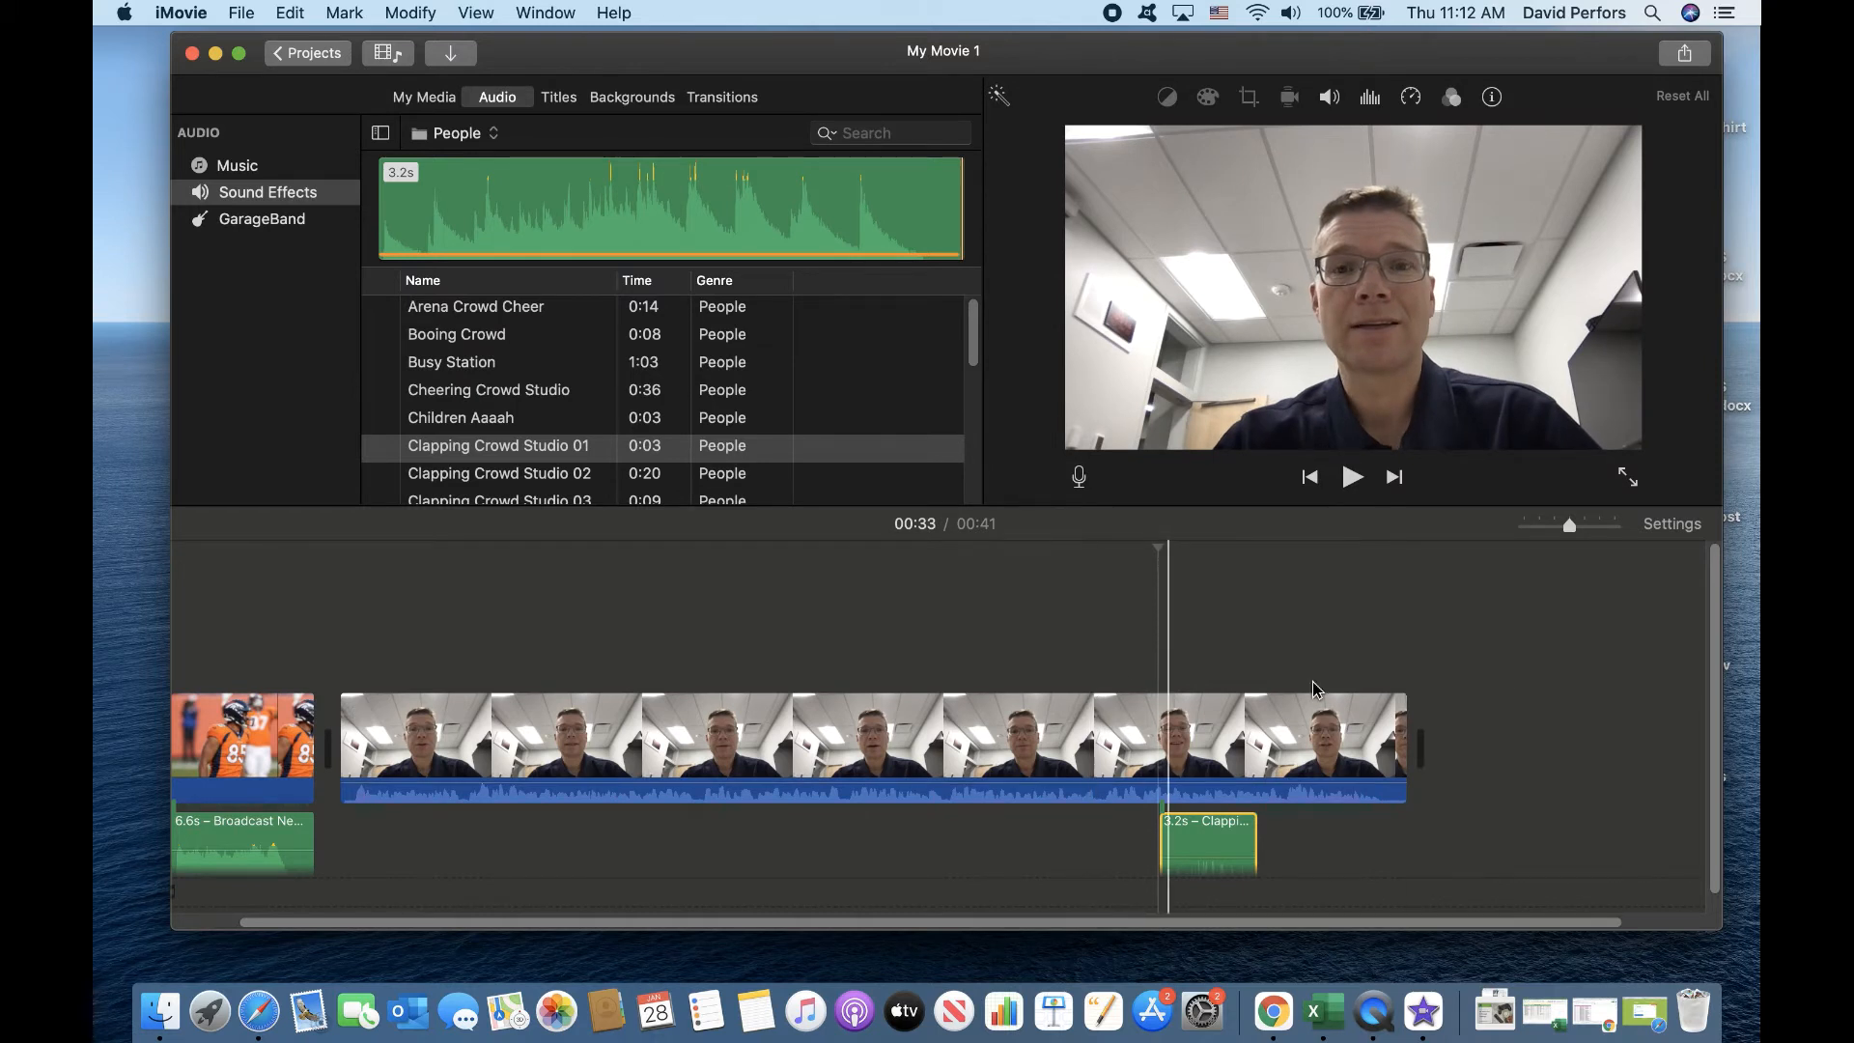
left_click(423, 98)
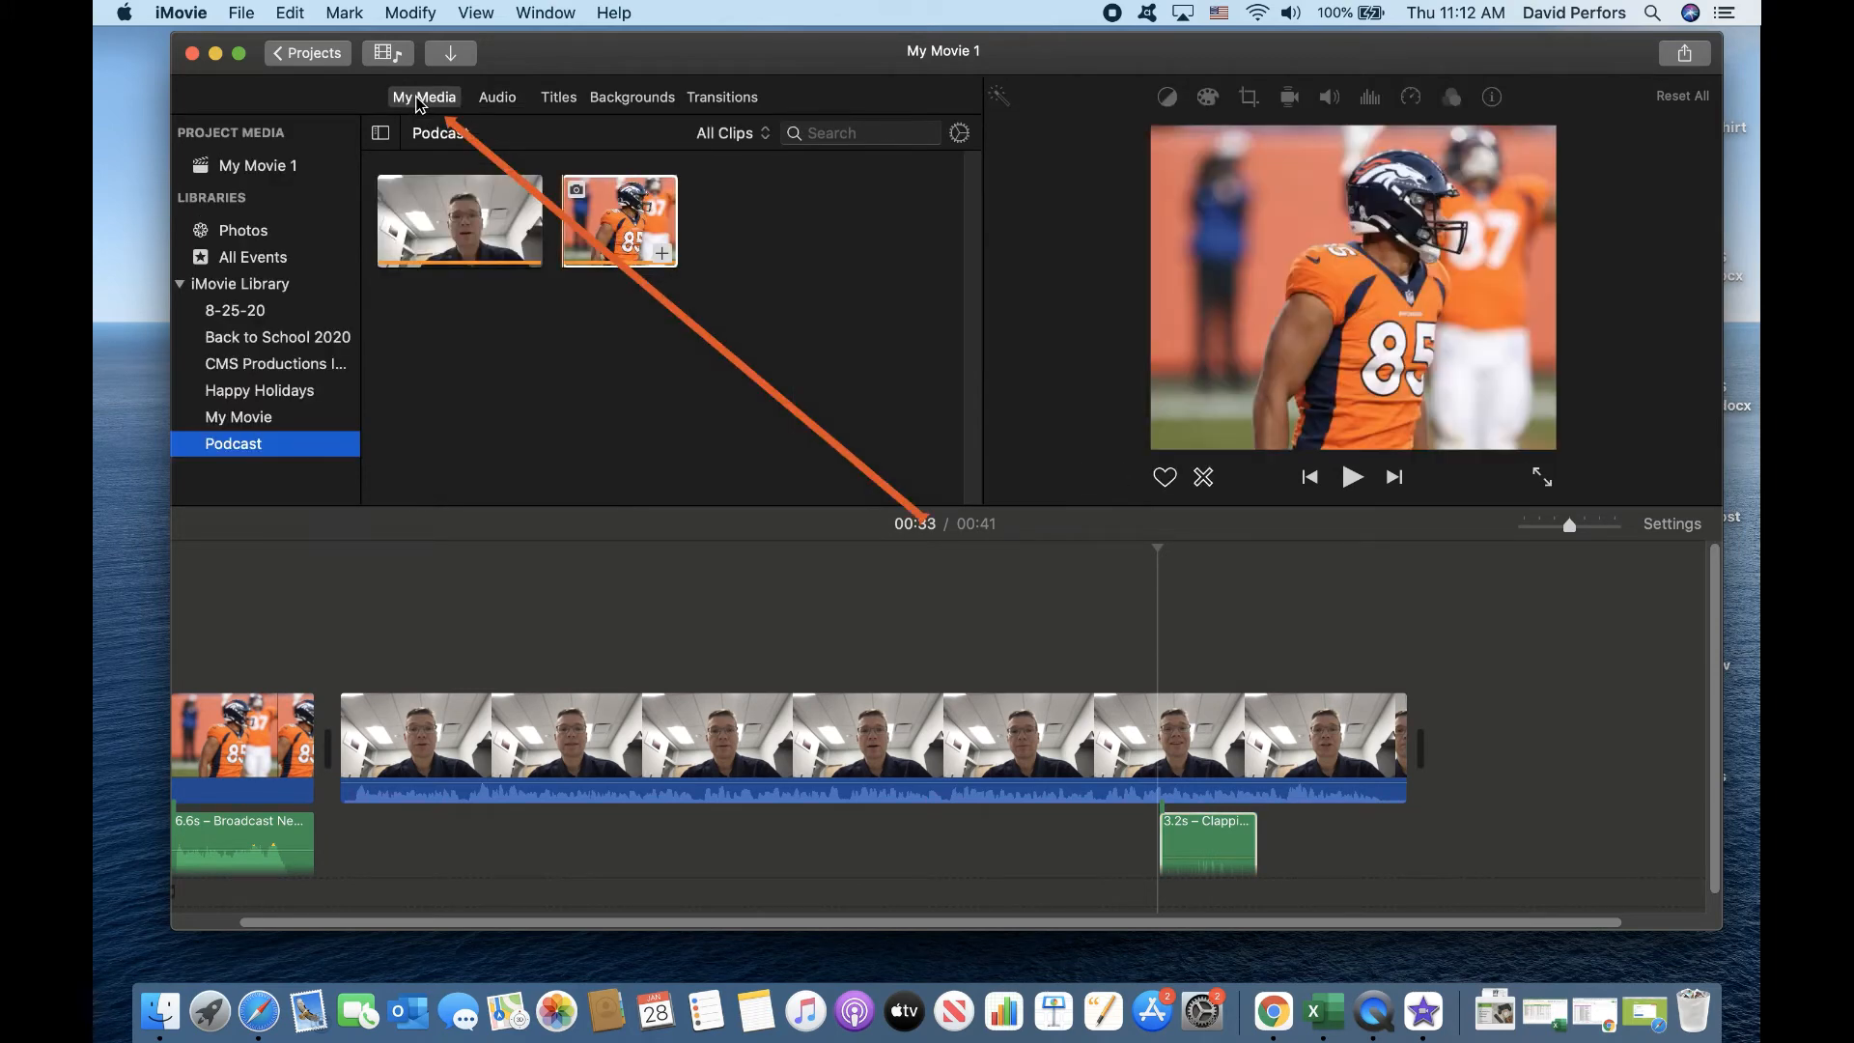
left_click_drag(613, 214, 1614, 743)
left_click_drag(871, 915, 1163, 918)
Step: Preview the Neon track from the Theme Music category and add it beneath the closing photo, starting where the photo starts
left_click(496, 100)
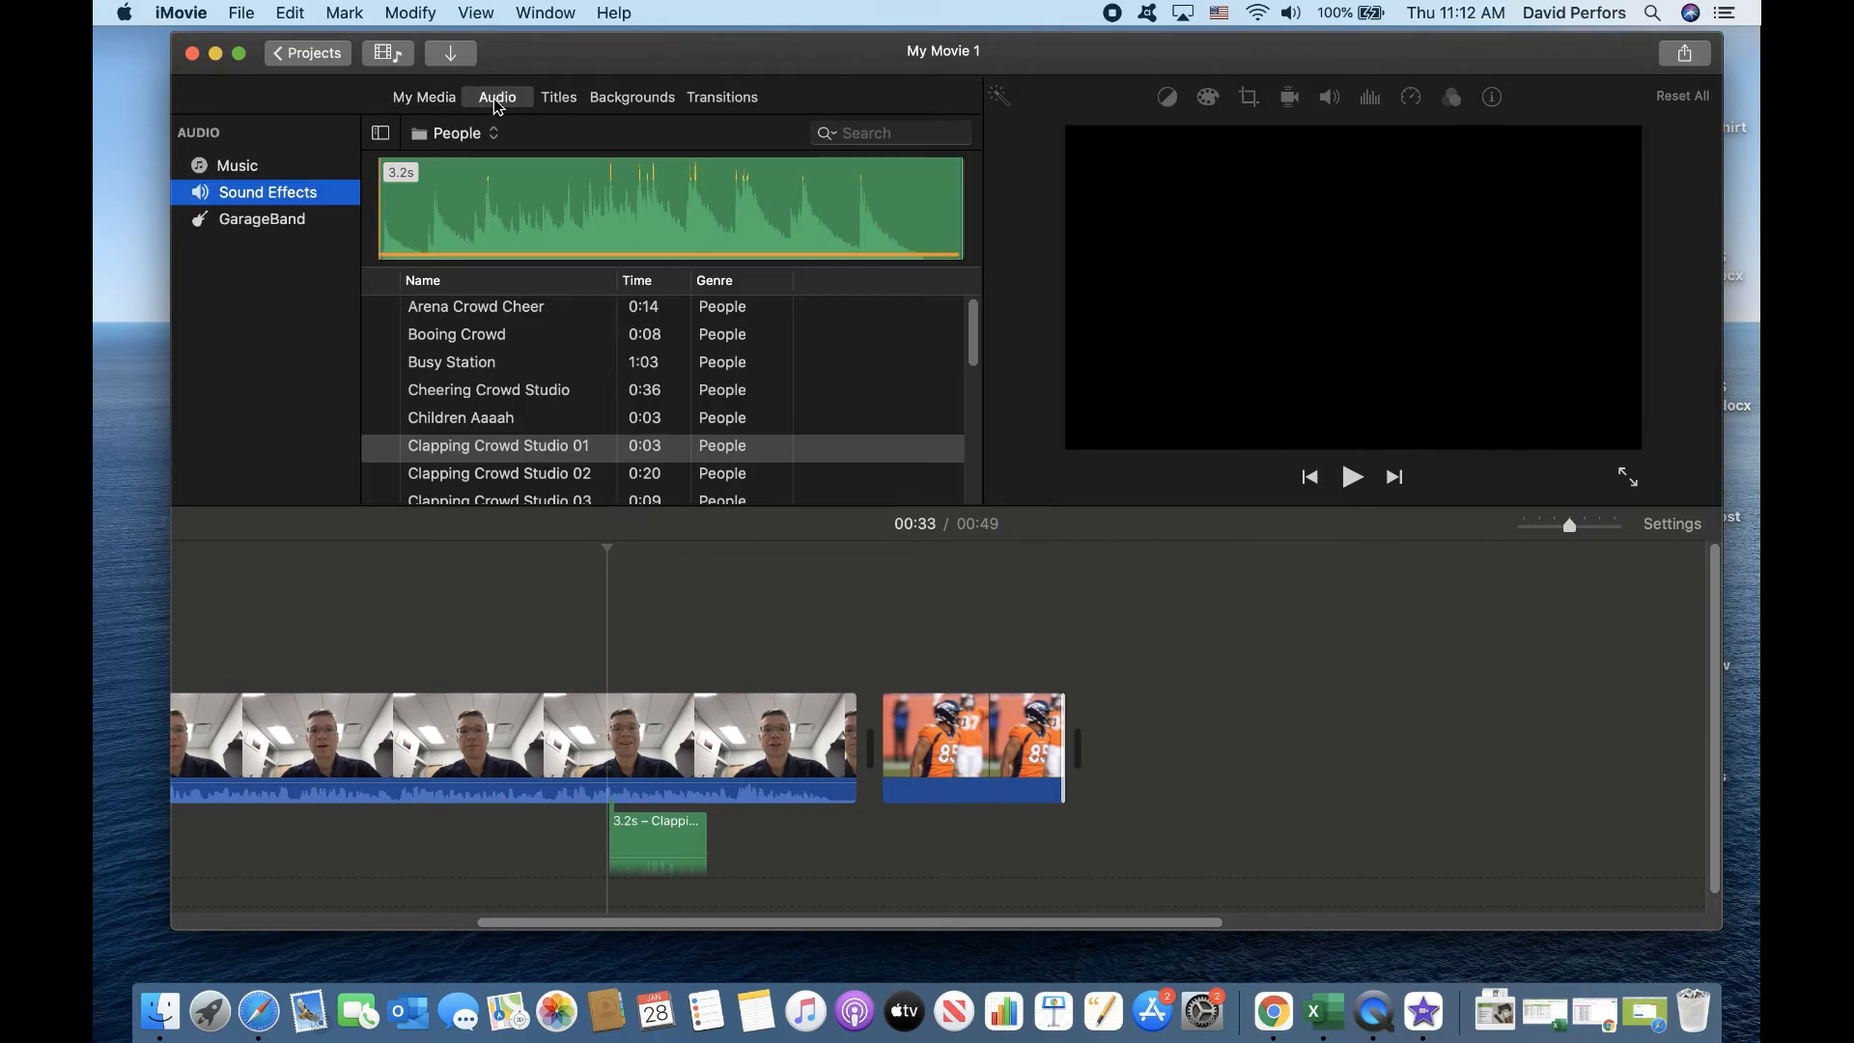
left_click(493, 135)
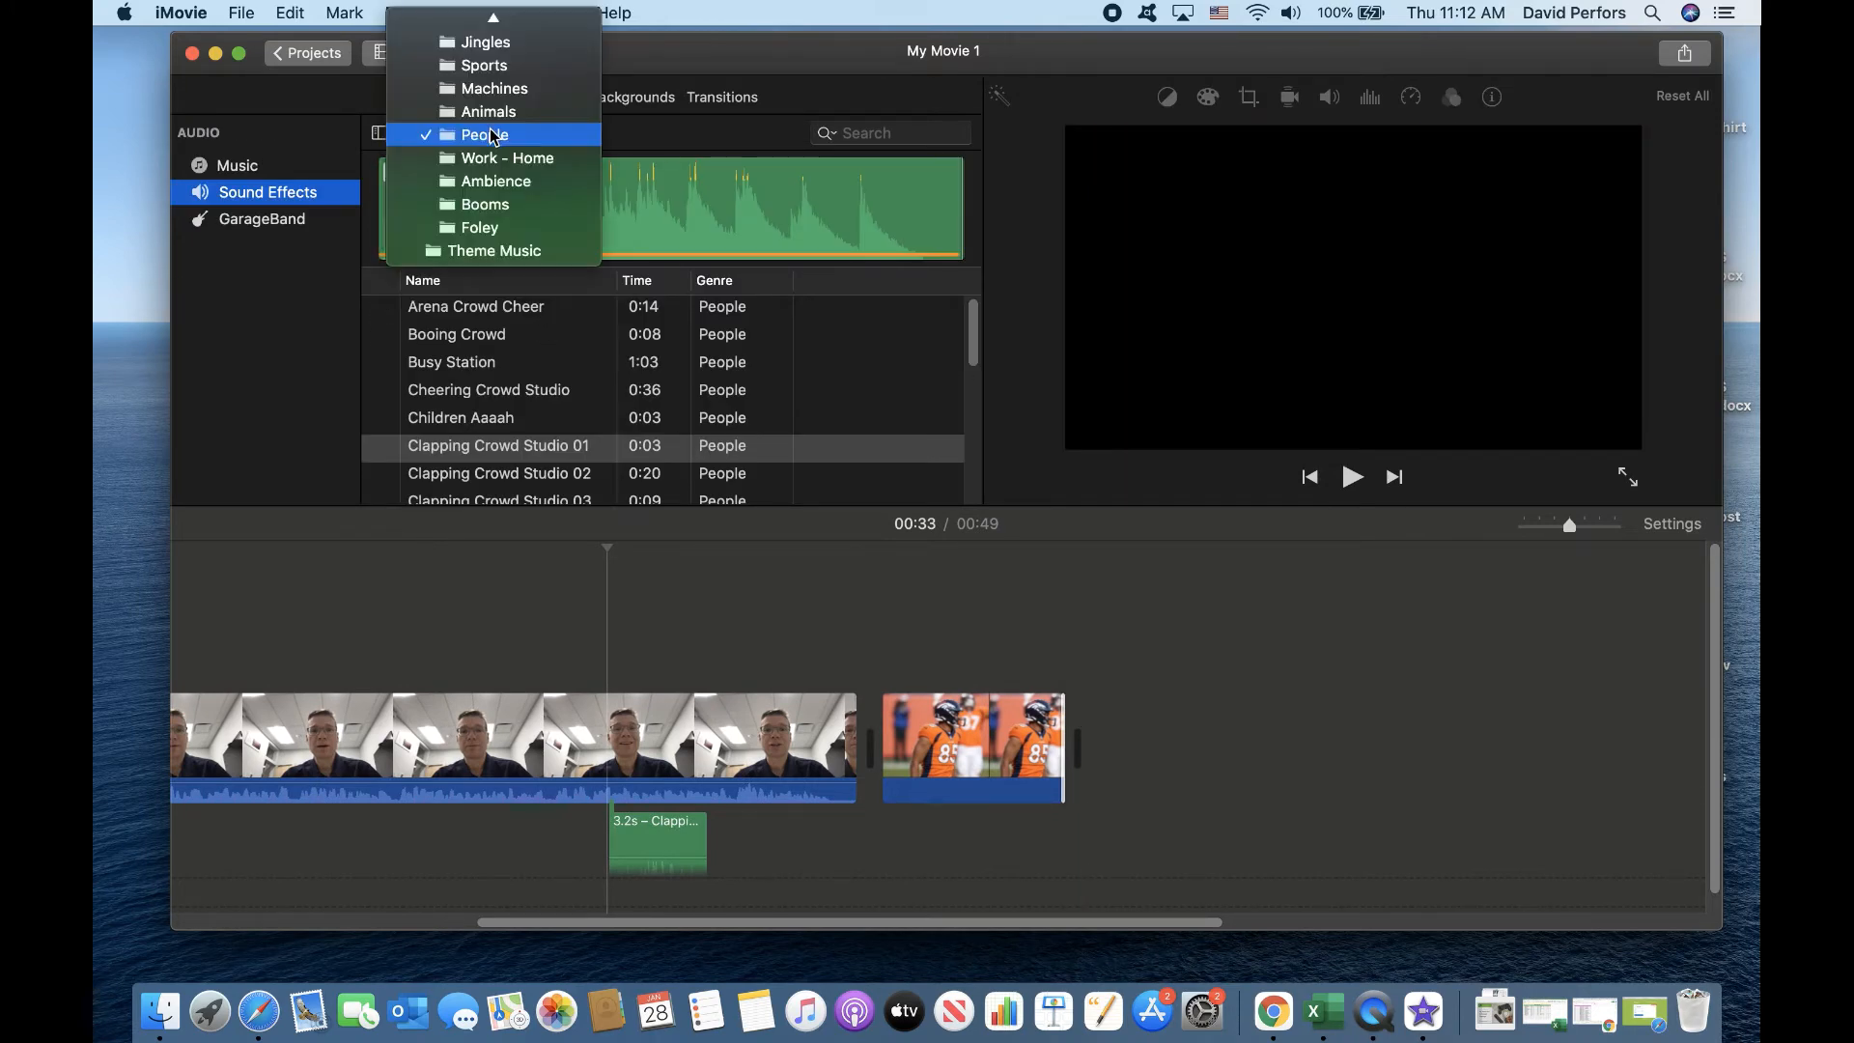
left_click(478, 251)
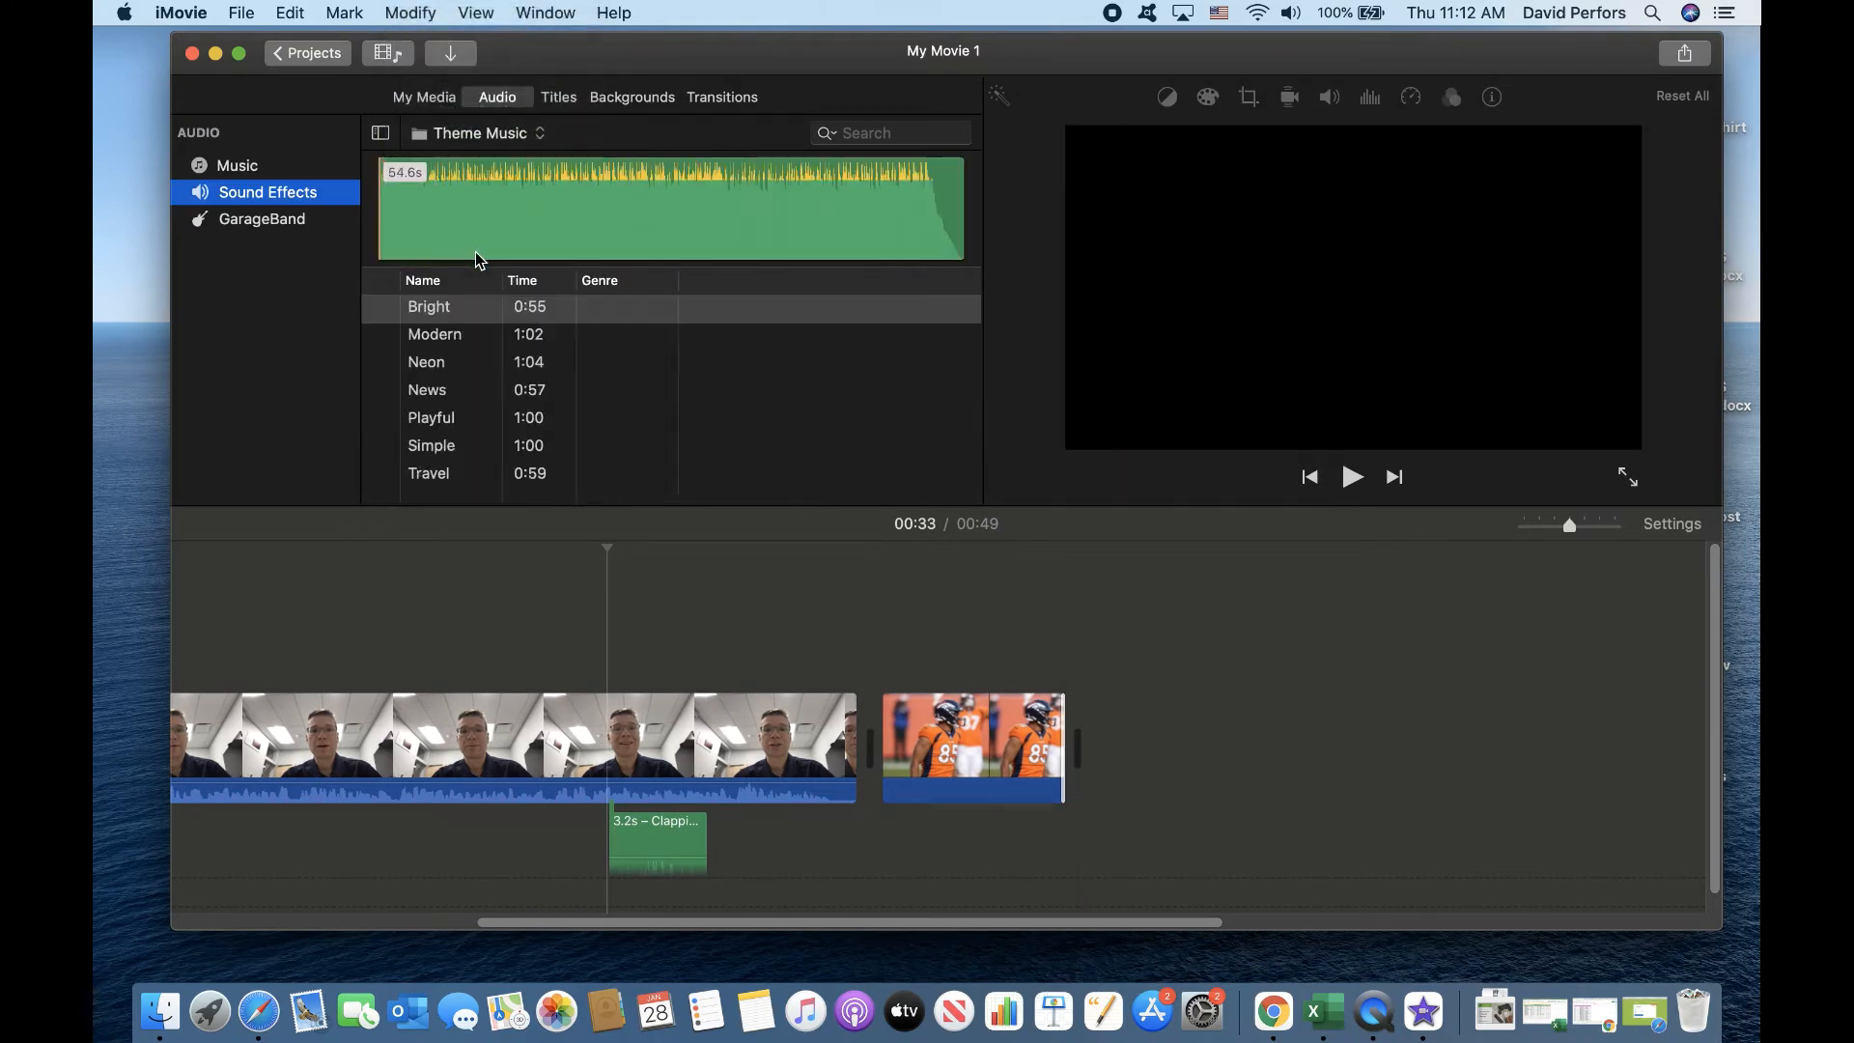
left_click(434, 373)
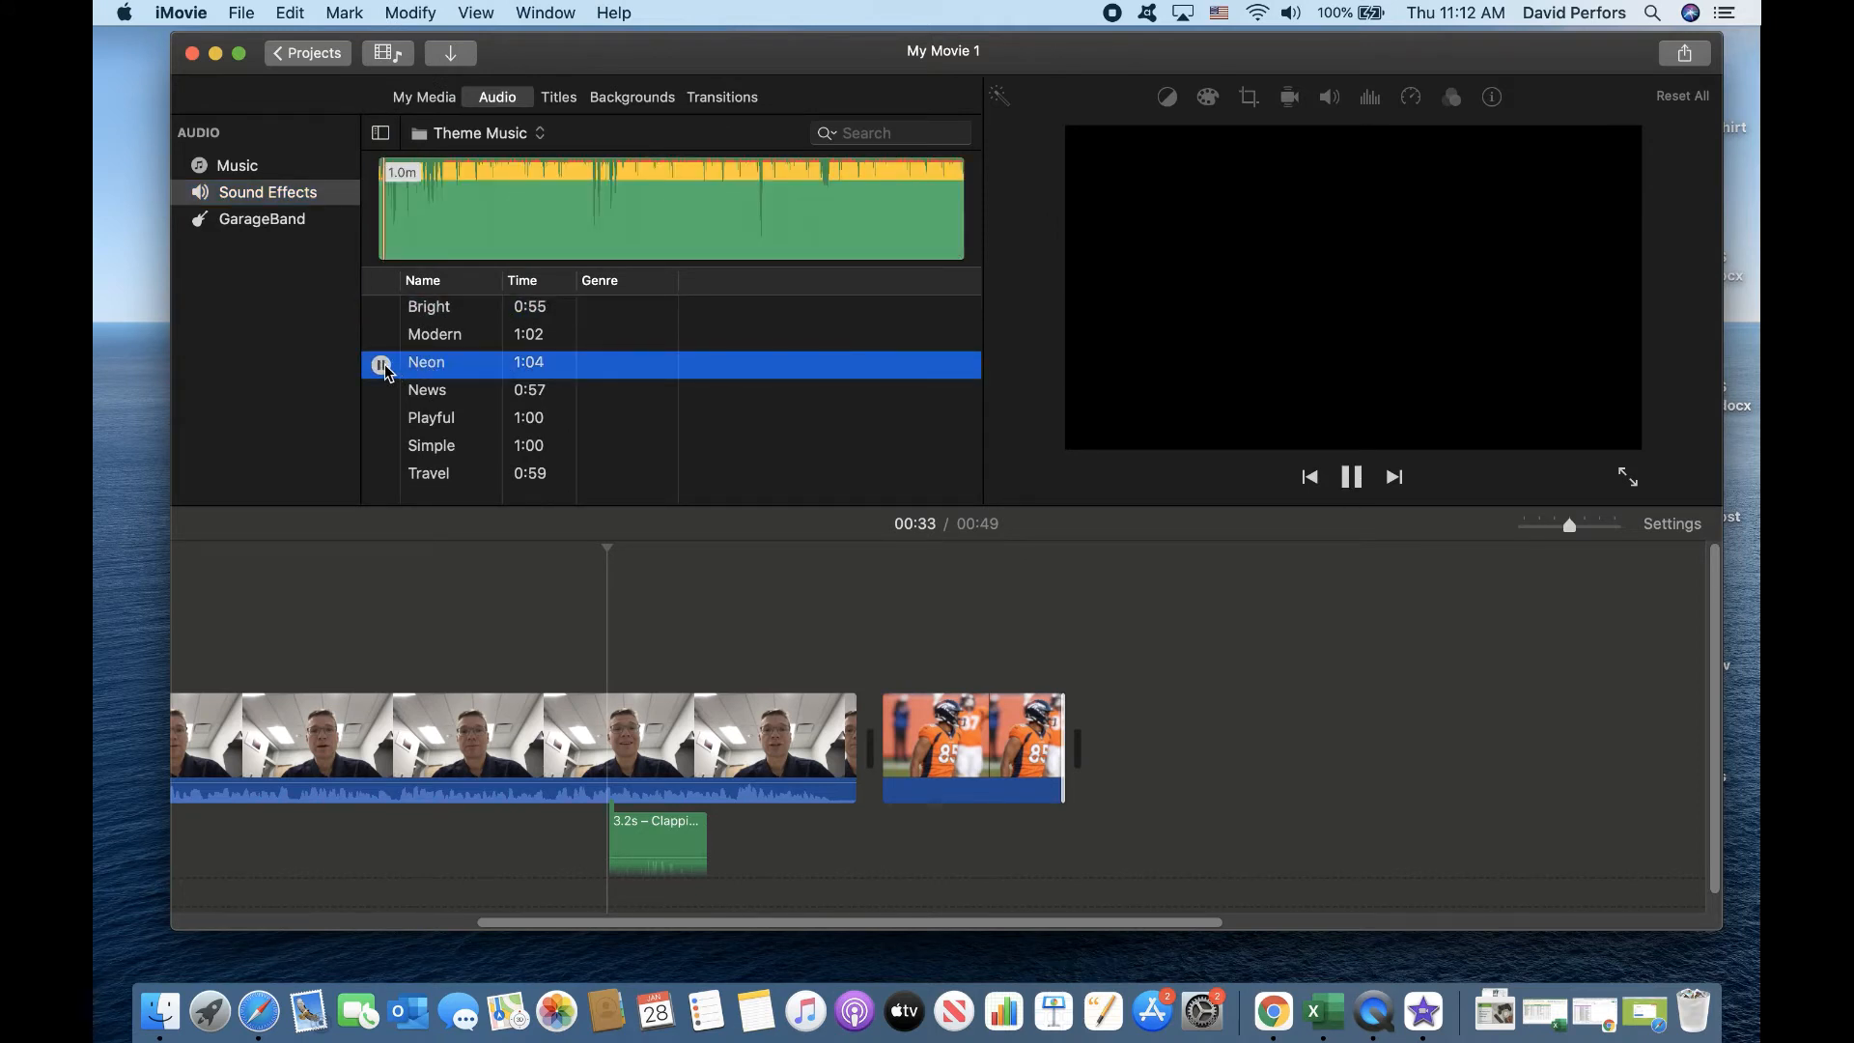
left_click(382, 365)
left_click_drag(422, 372, 885, 850)
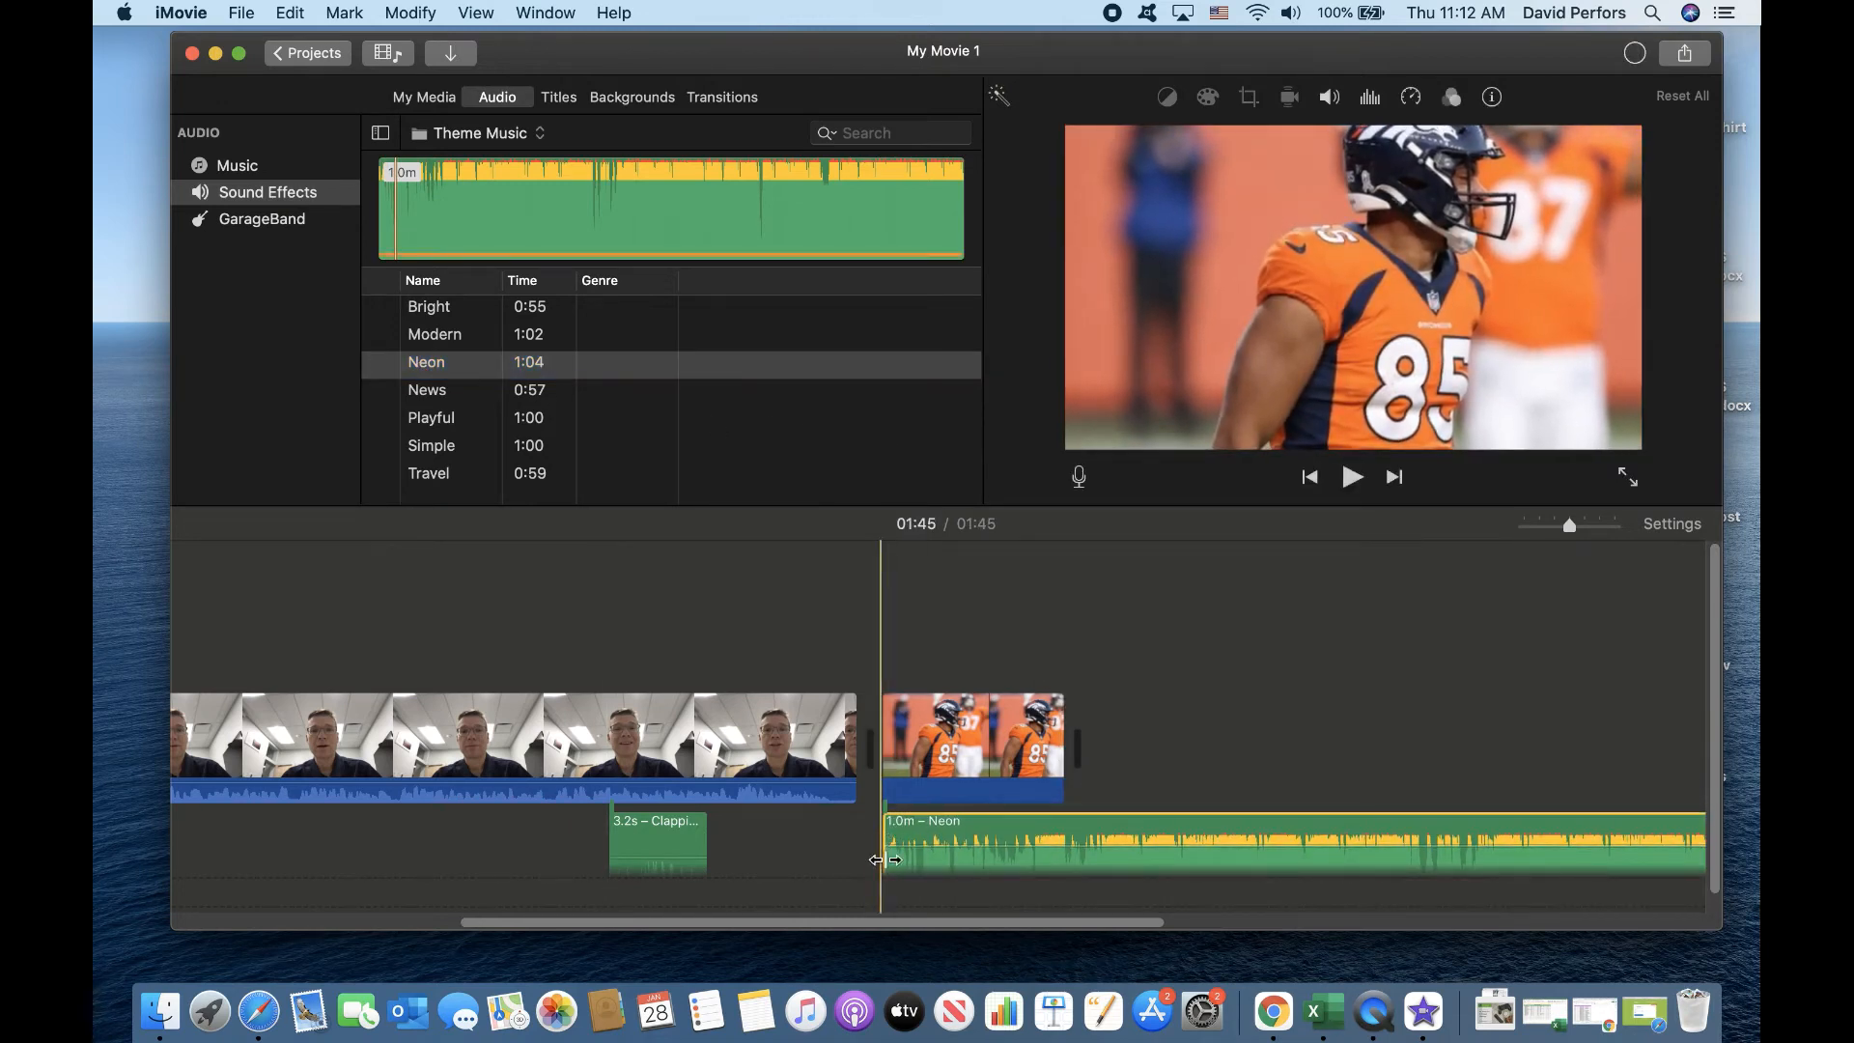
Step: Trim the end of the Neon music to shorten the track to 30.4 seconds
left_click_drag(902, 924, 1269, 932)
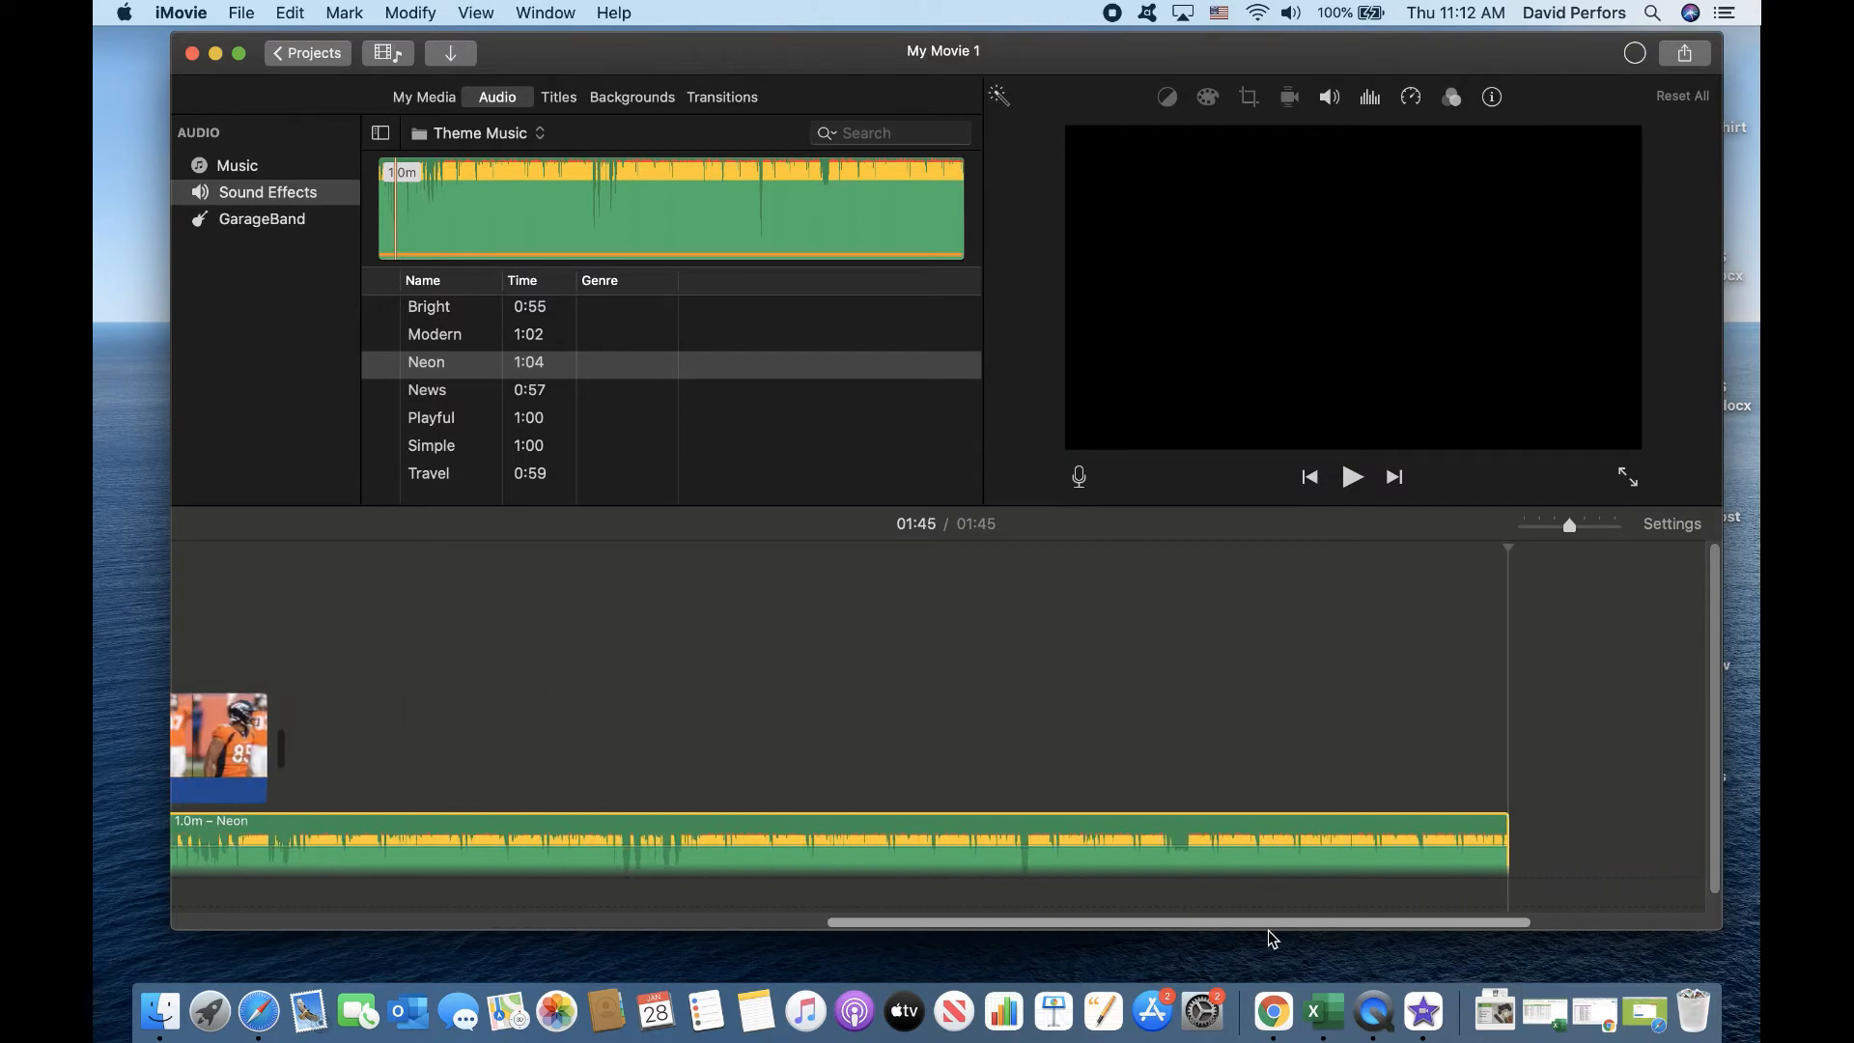
left_click_drag(1499, 846, 765, 846)
left_click_drag(802, 923, 692, 929)
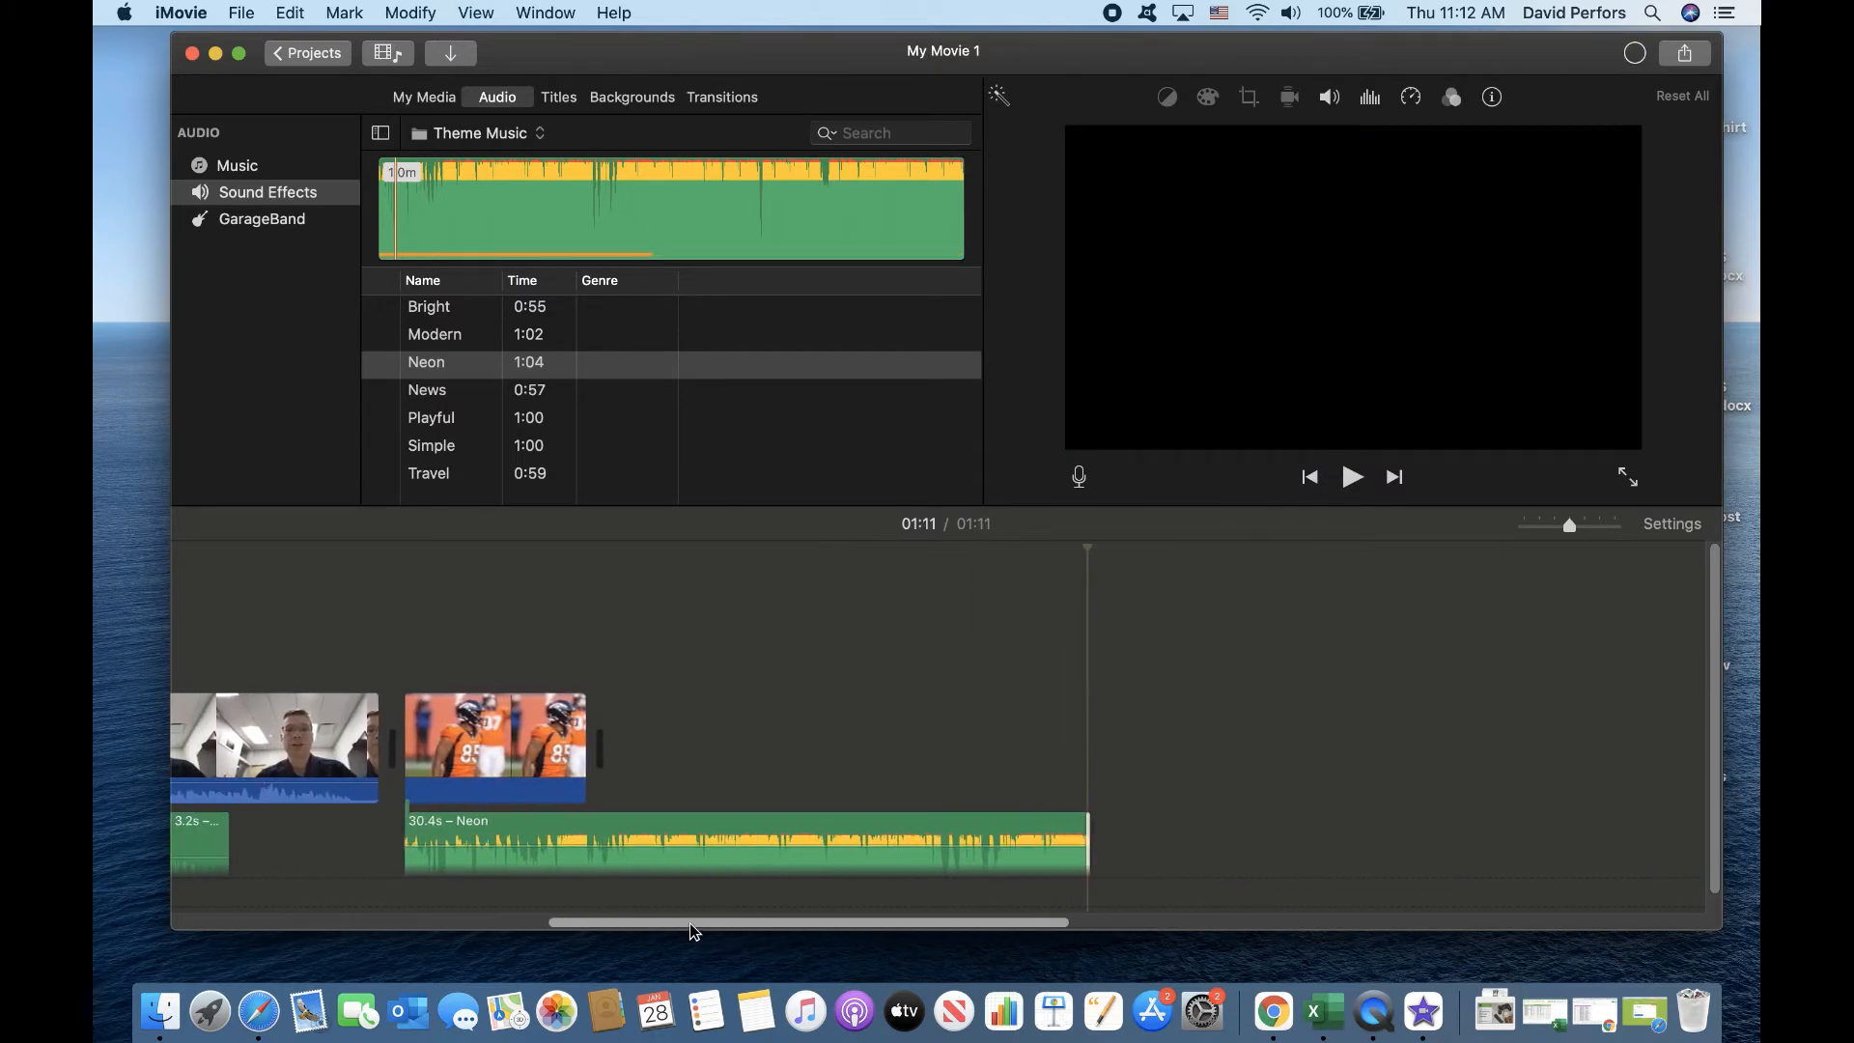
Step: Split the Neon music near the photo's end, delete the excess to leave 8.0 seconds, and shorten the closing photo to match
left_click(582, 821)
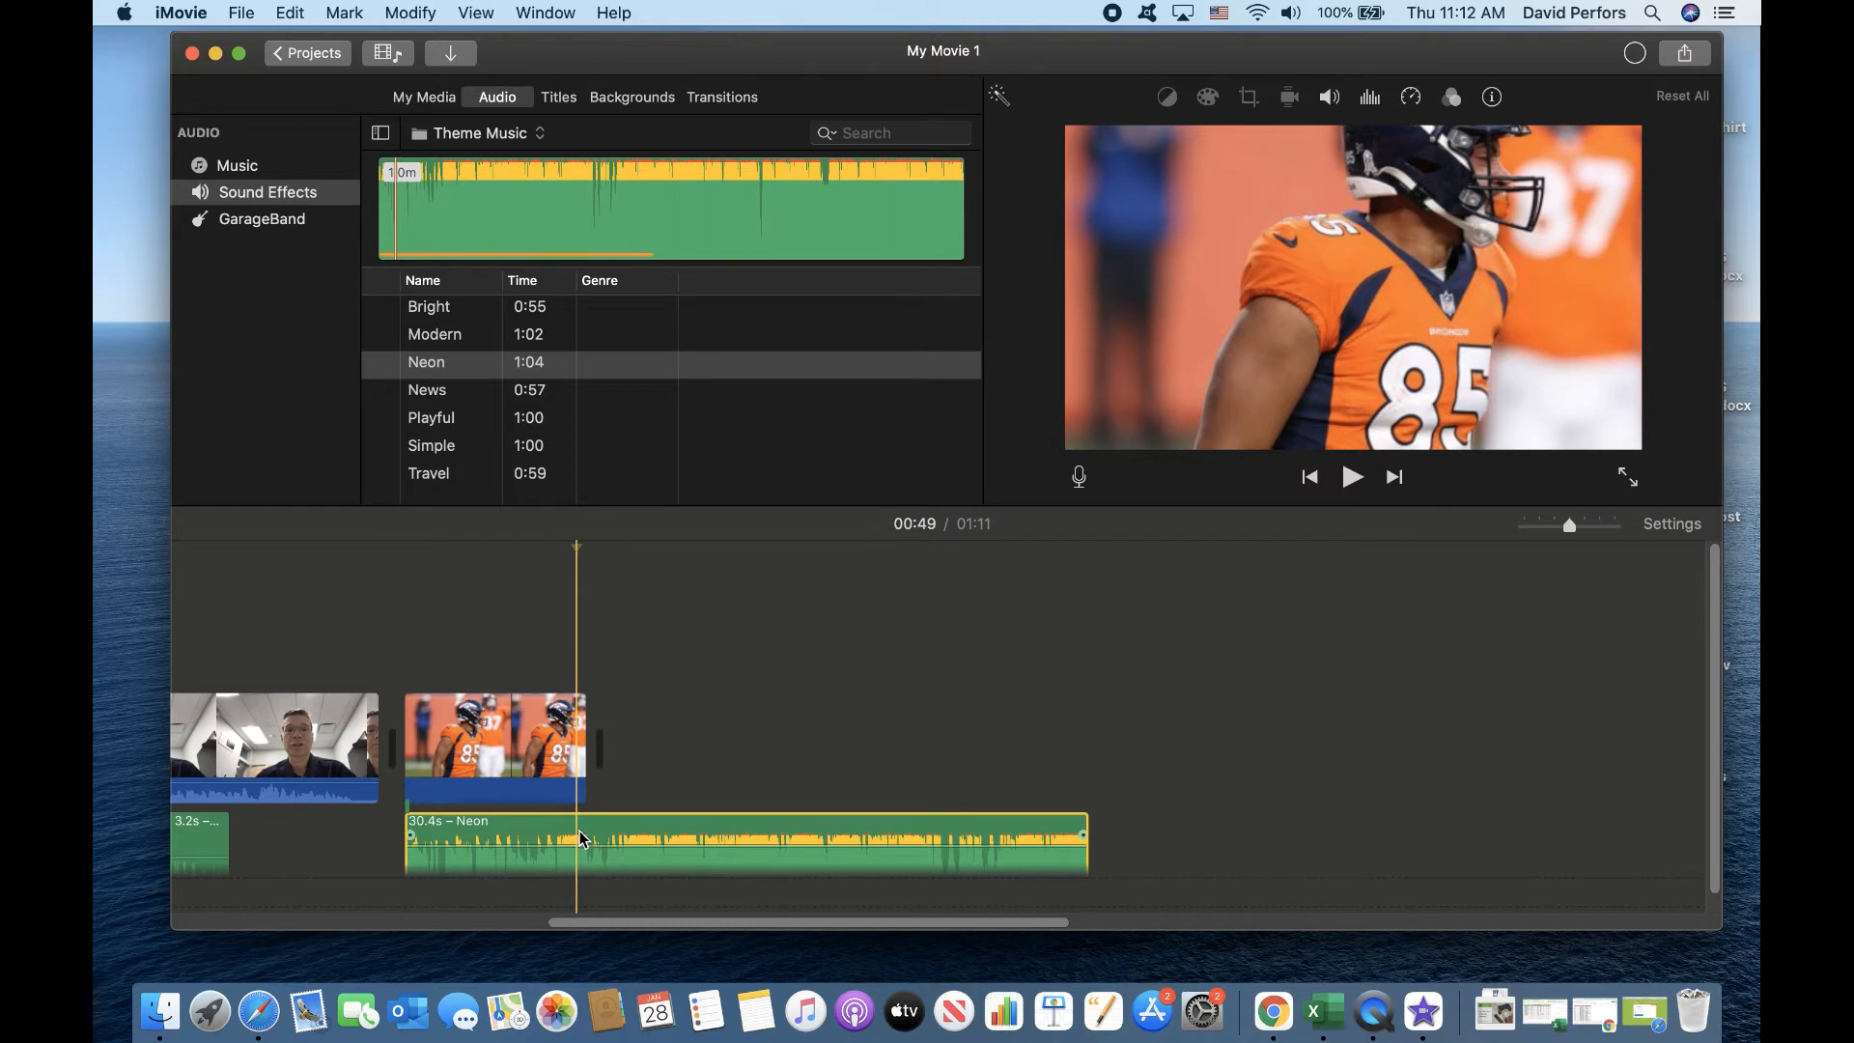
right_click(579, 831)
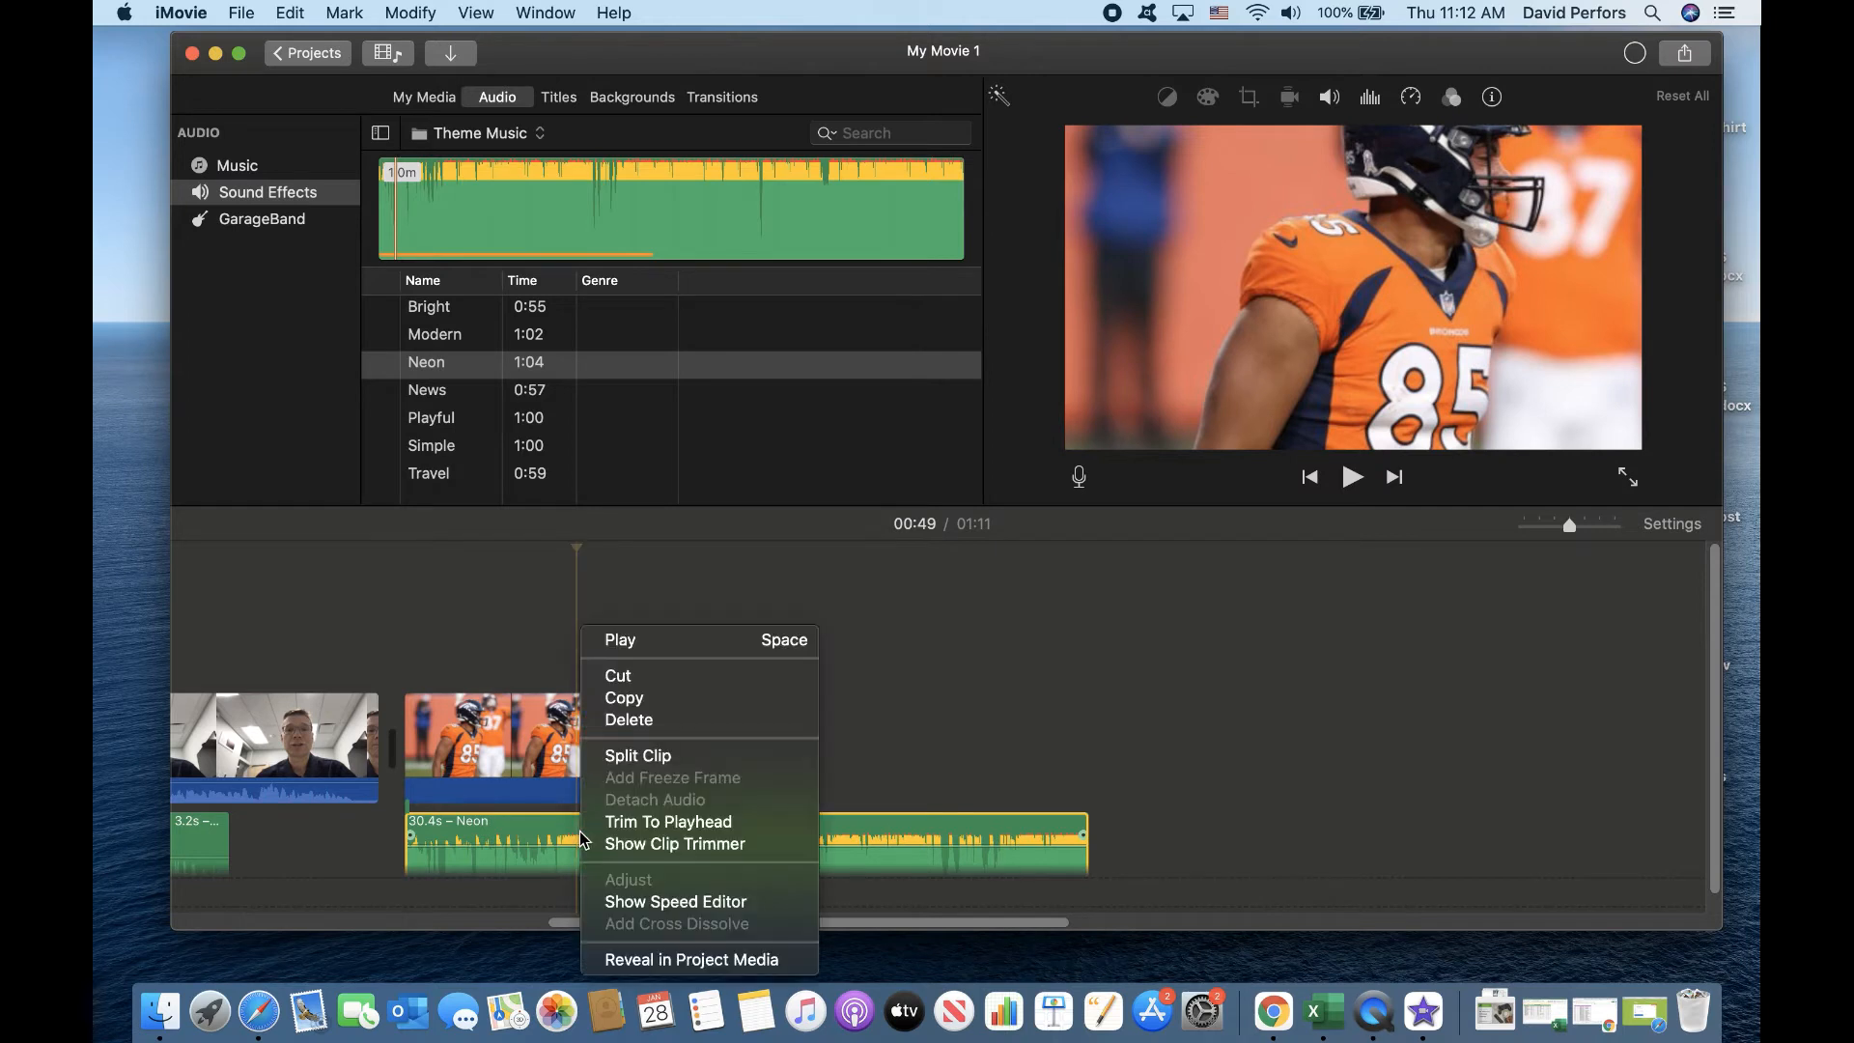
left_click(633, 763)
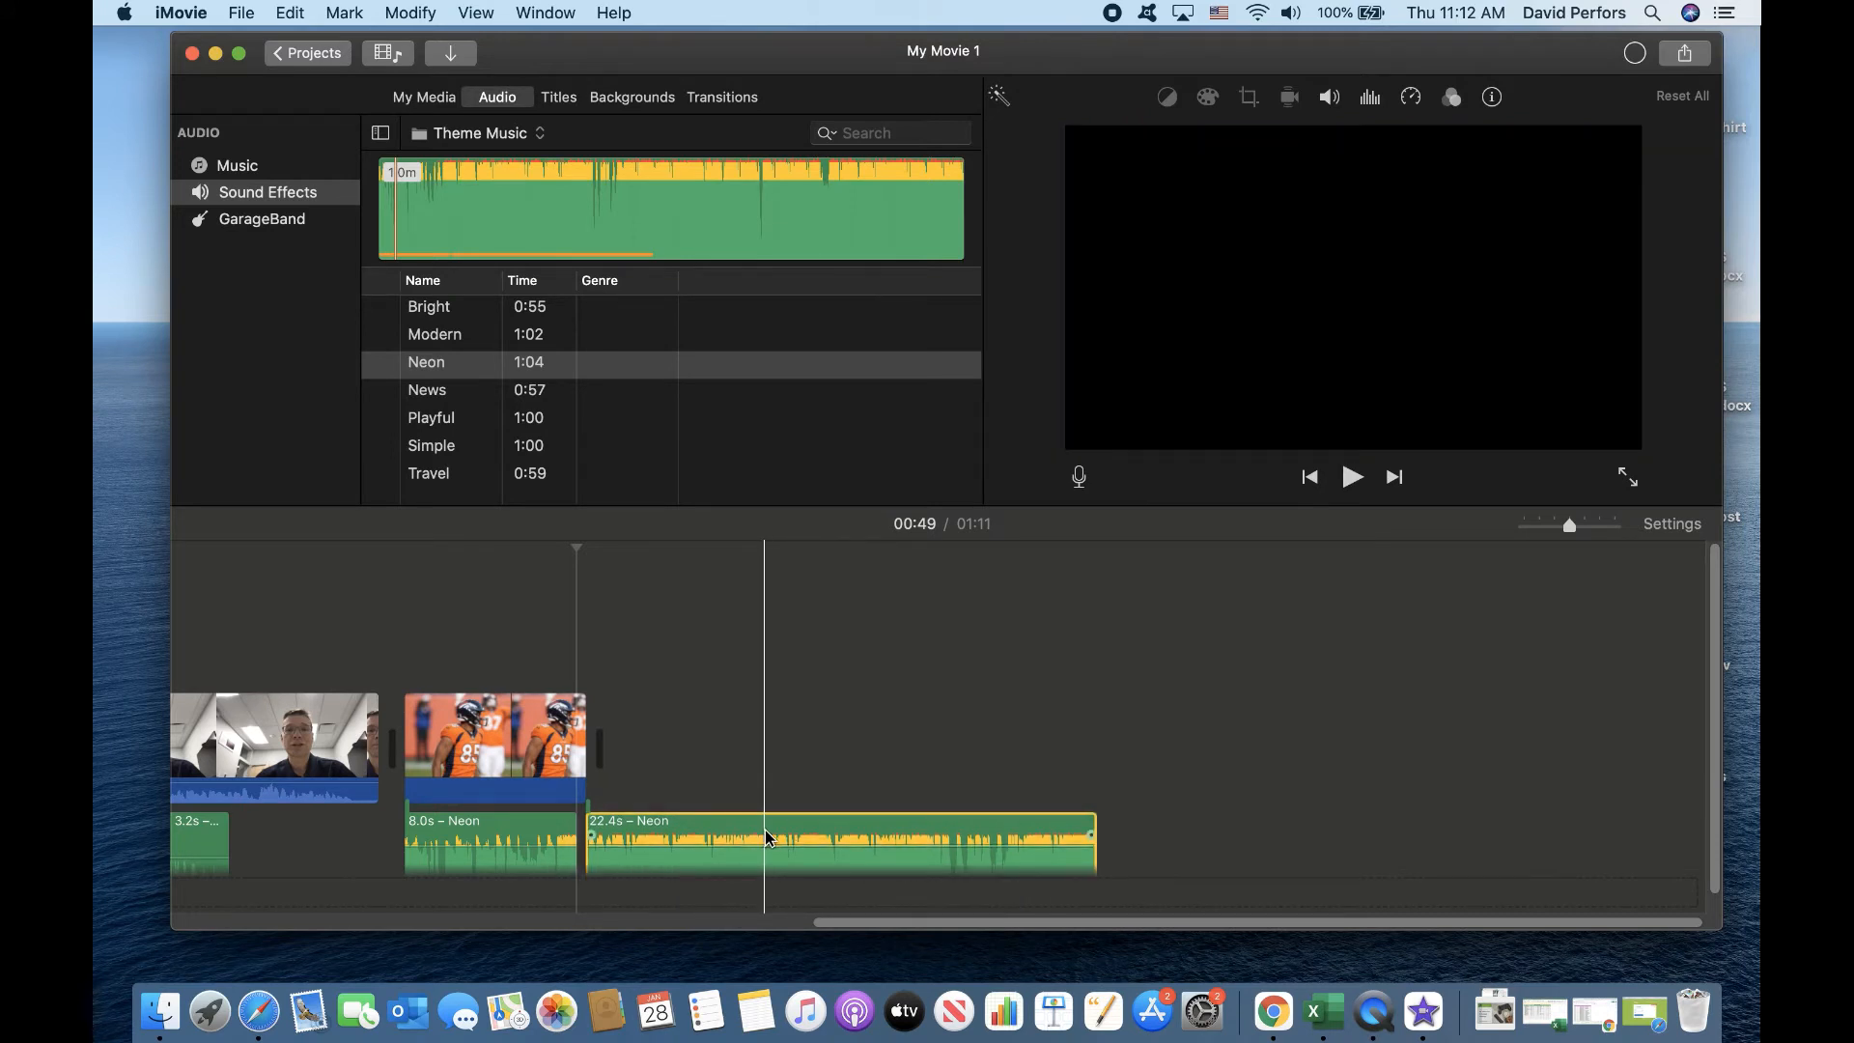
key("Delete")
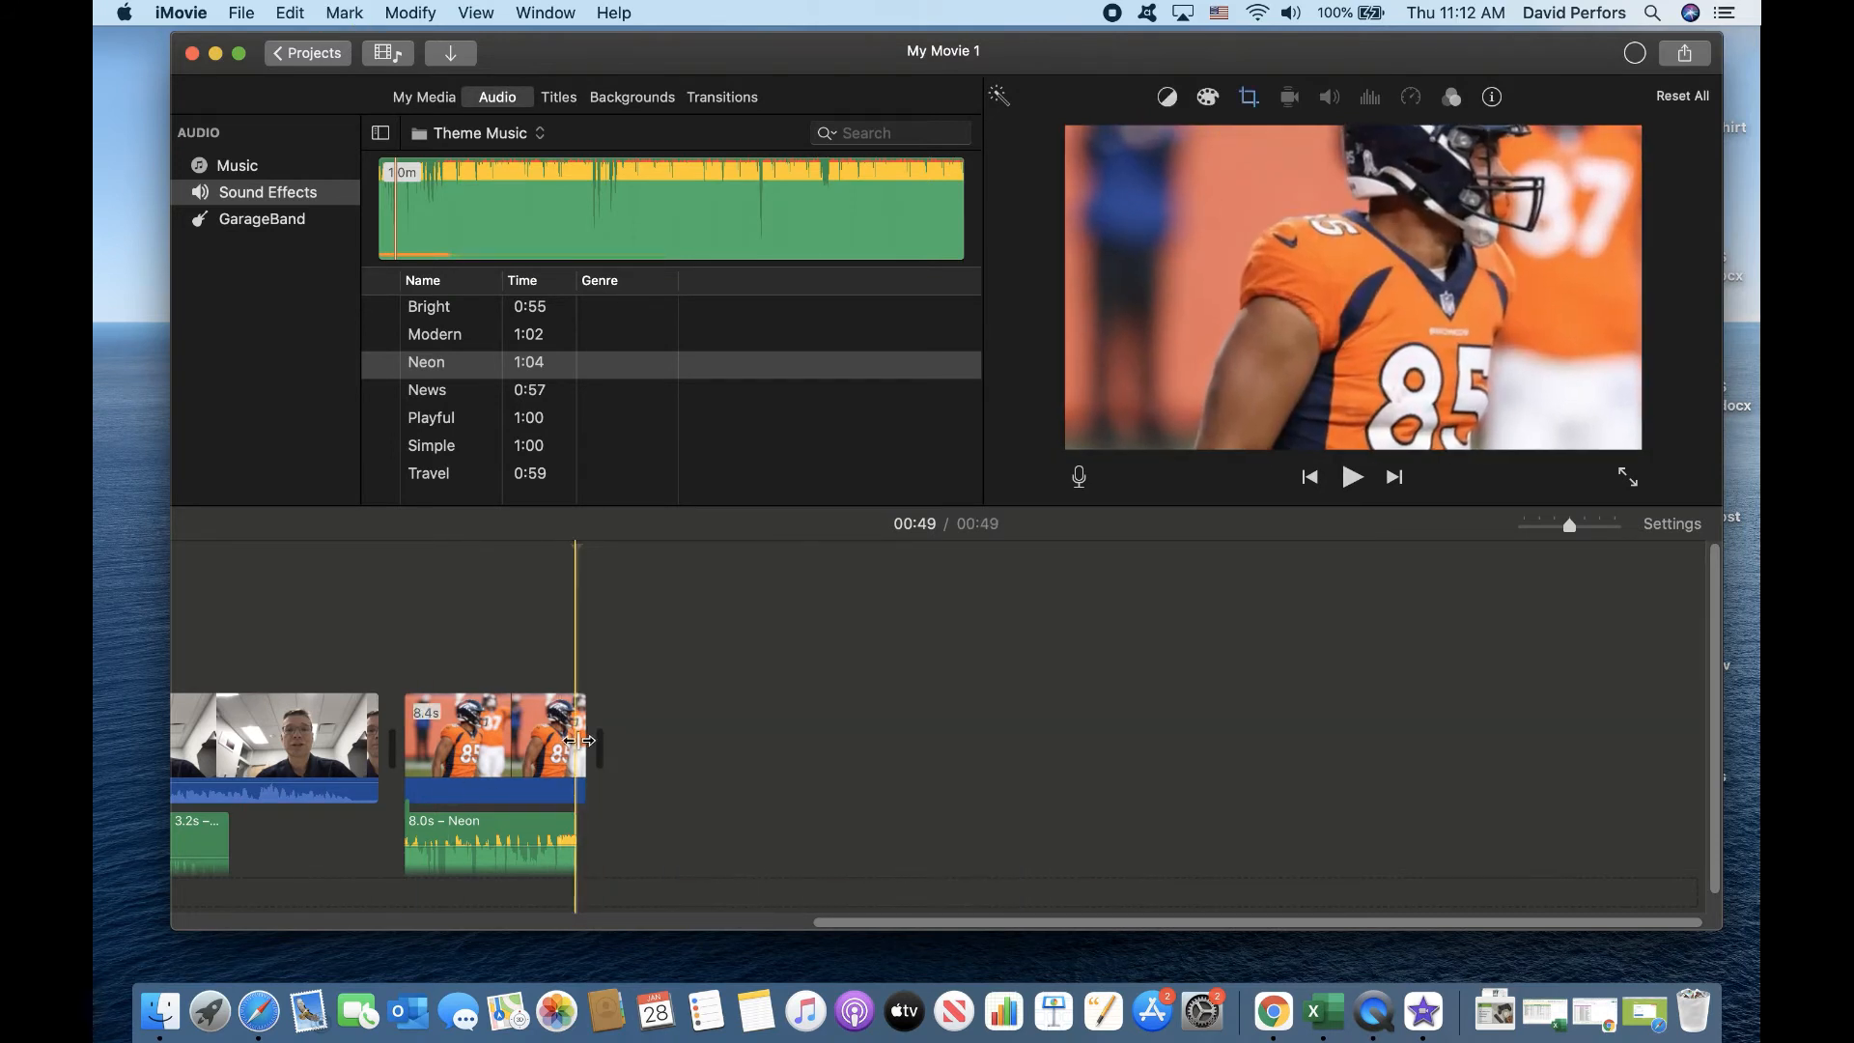
left_click_drag(585, 749, 577, 748)
Step: Trim a small amount off both the start and the end of the recorded clip
left_click_drag(784, 921, 281, 925)
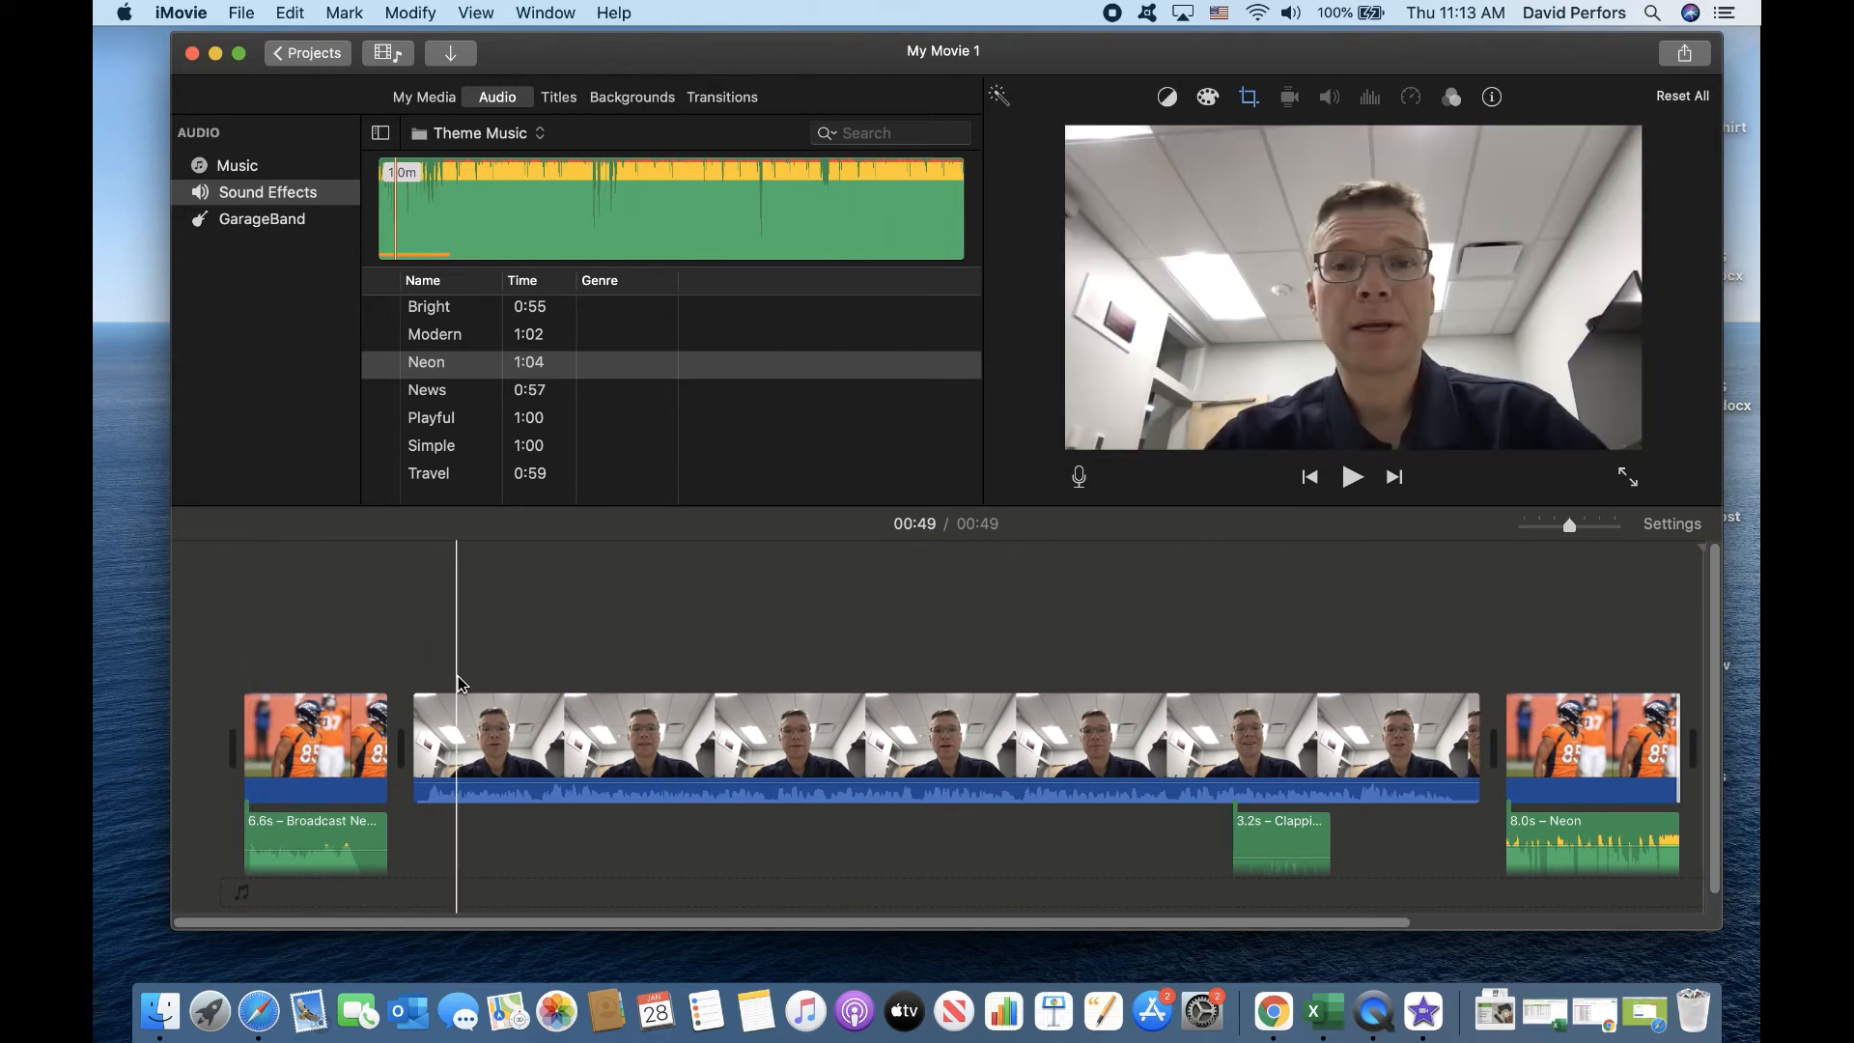
left_click_drag(413, 723, 425, 722)
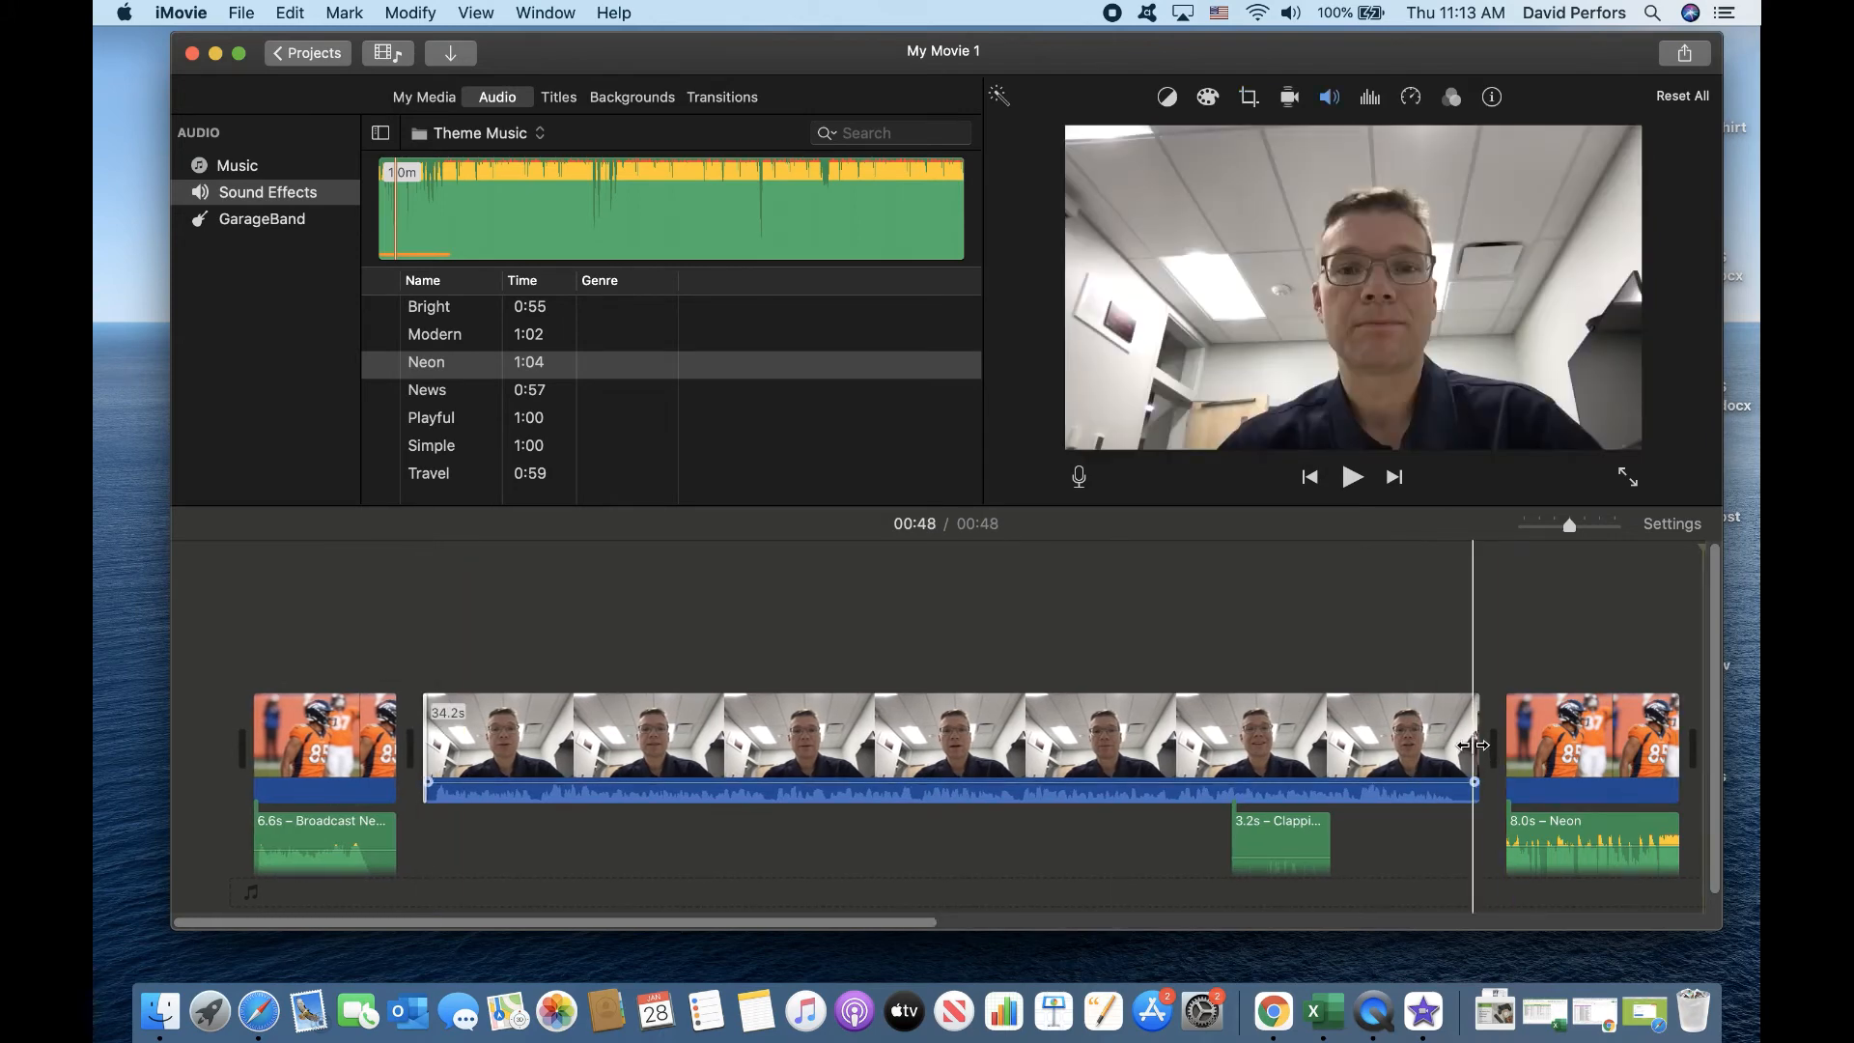
left_click_drag(1476, 734, 1458, 734)
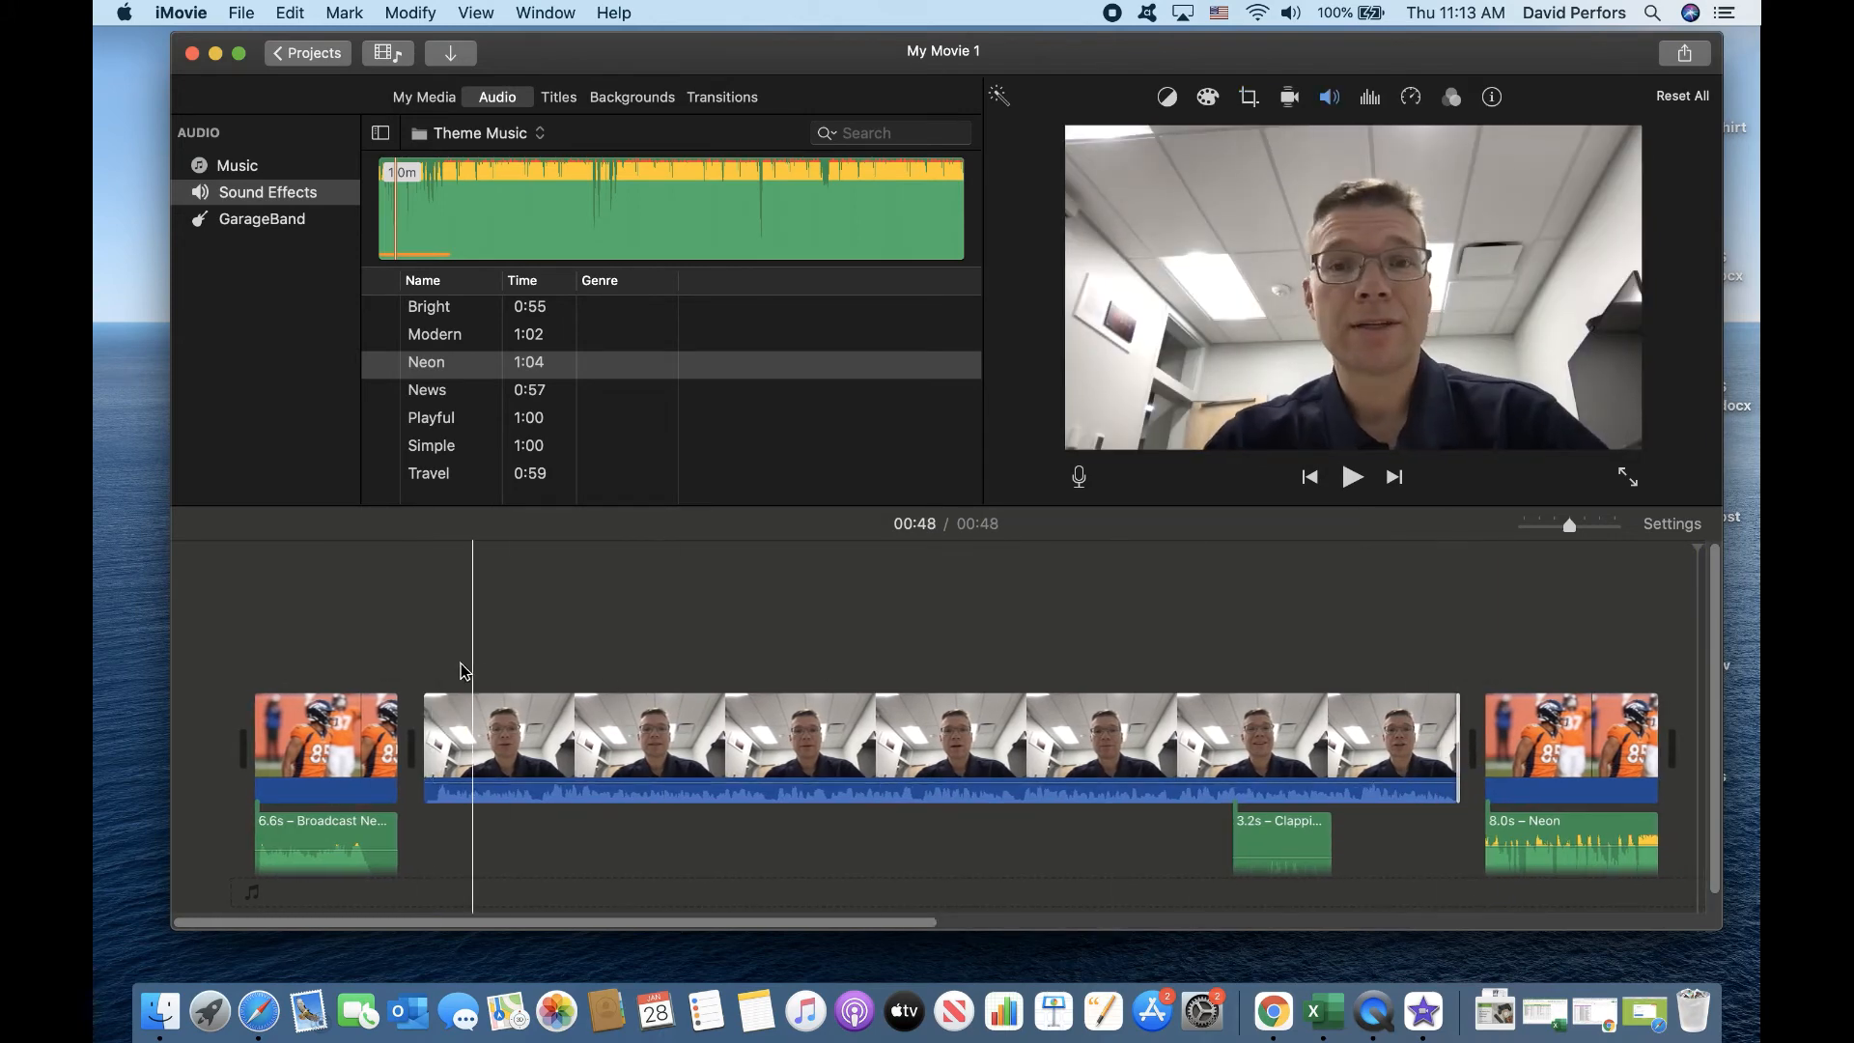
left_click(316, 628)
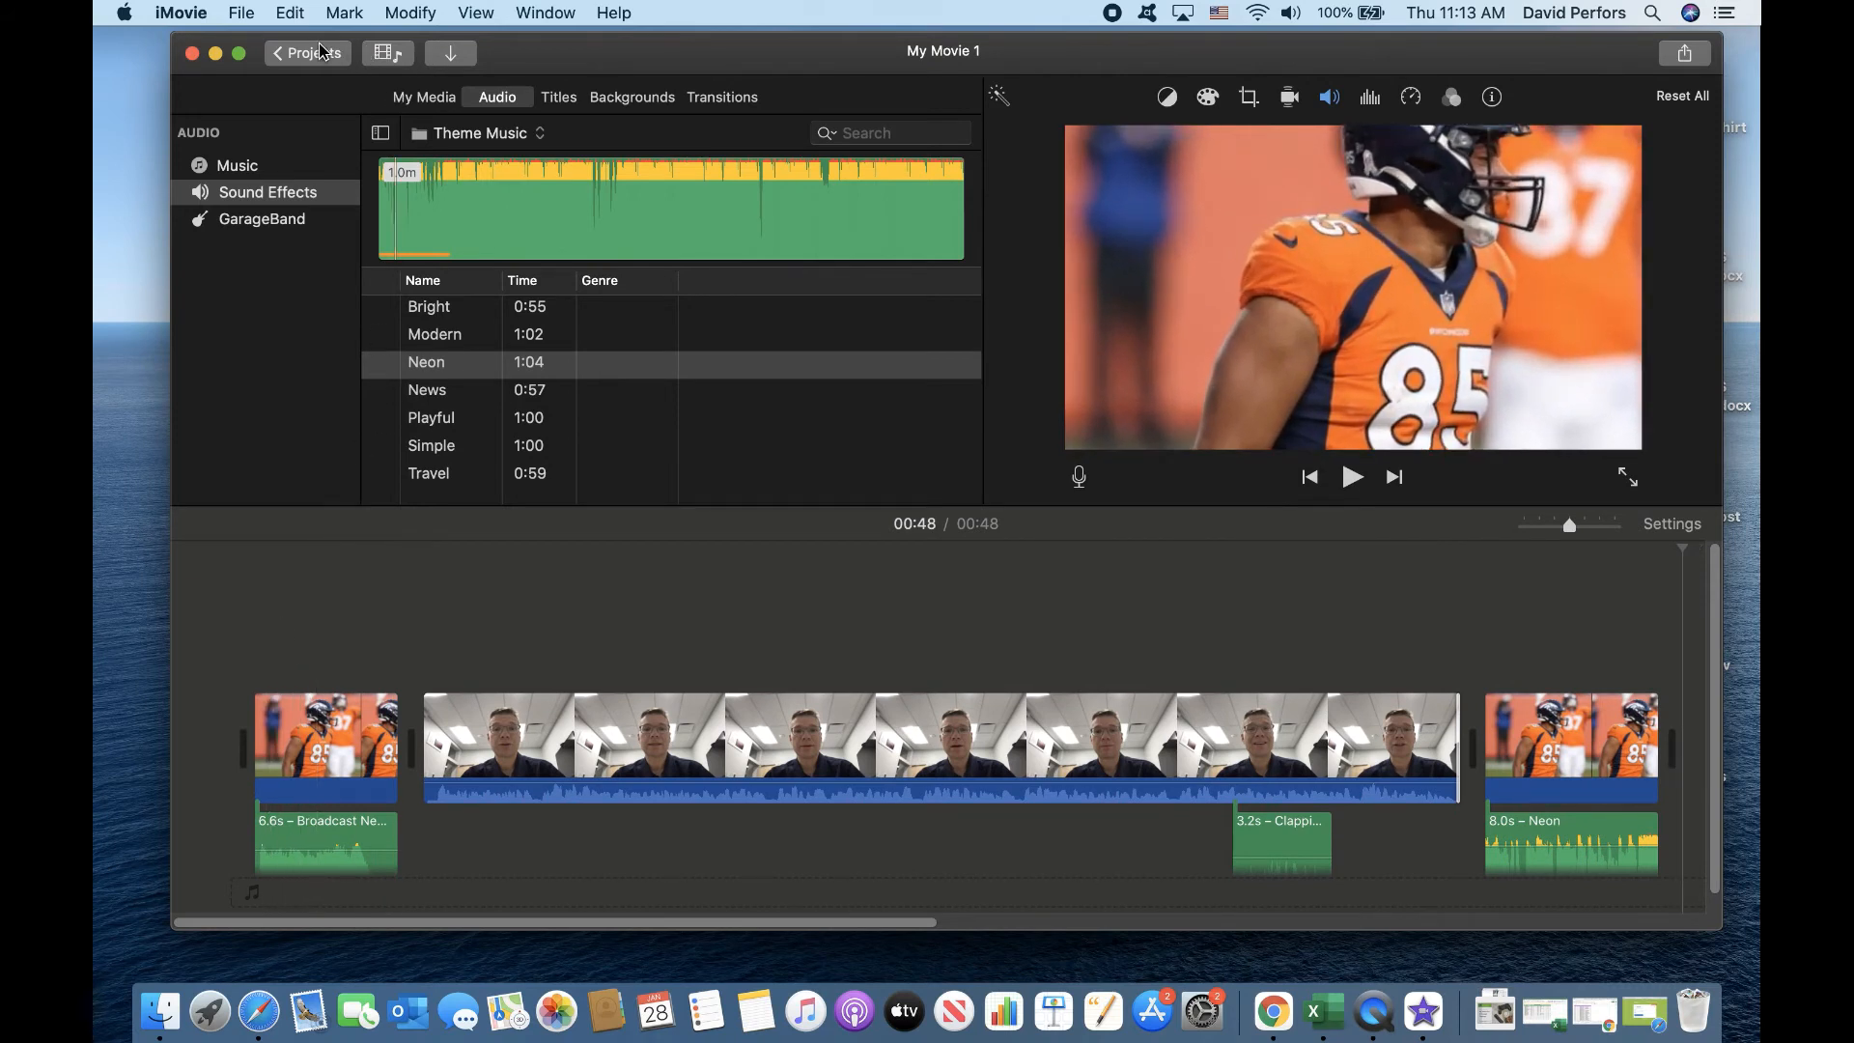
Step: Set up a file export of the movie with the Audio Only format and the MP3 file format
left_click(259, 20)
mouse_move(314, 354)
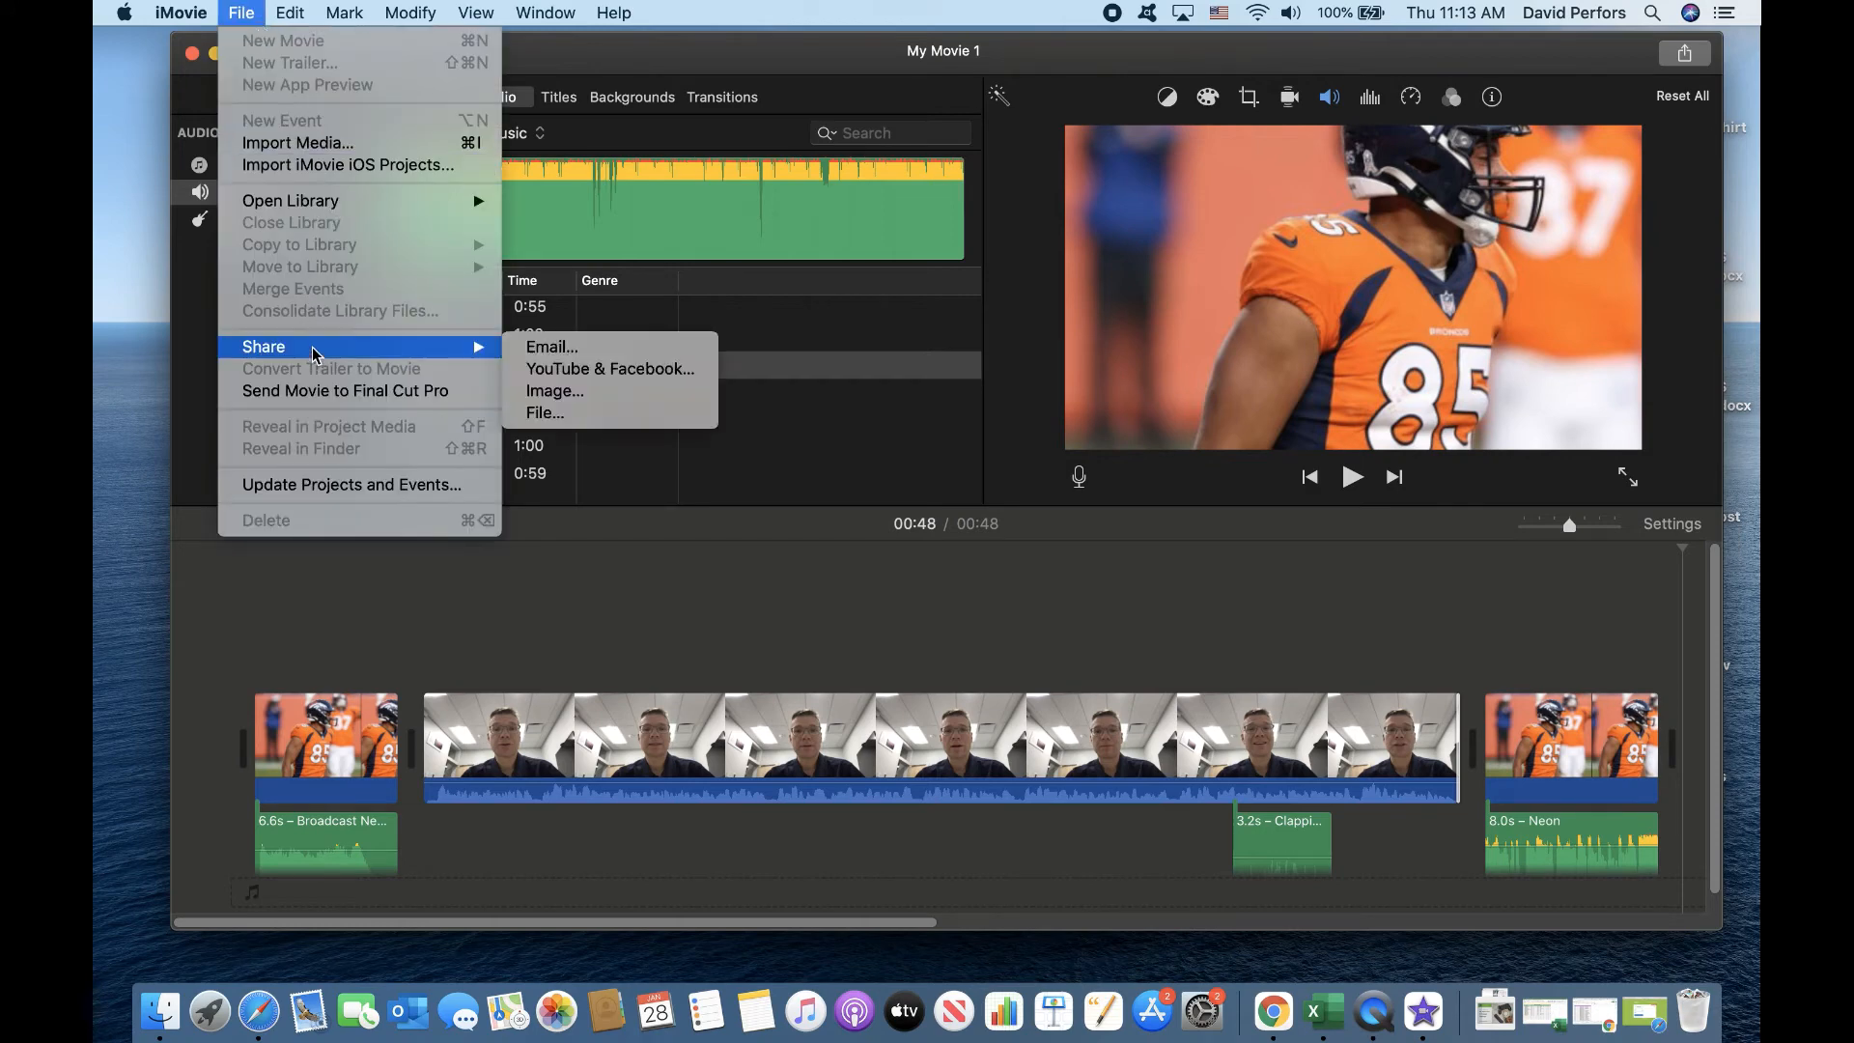
left_click(558, 415)
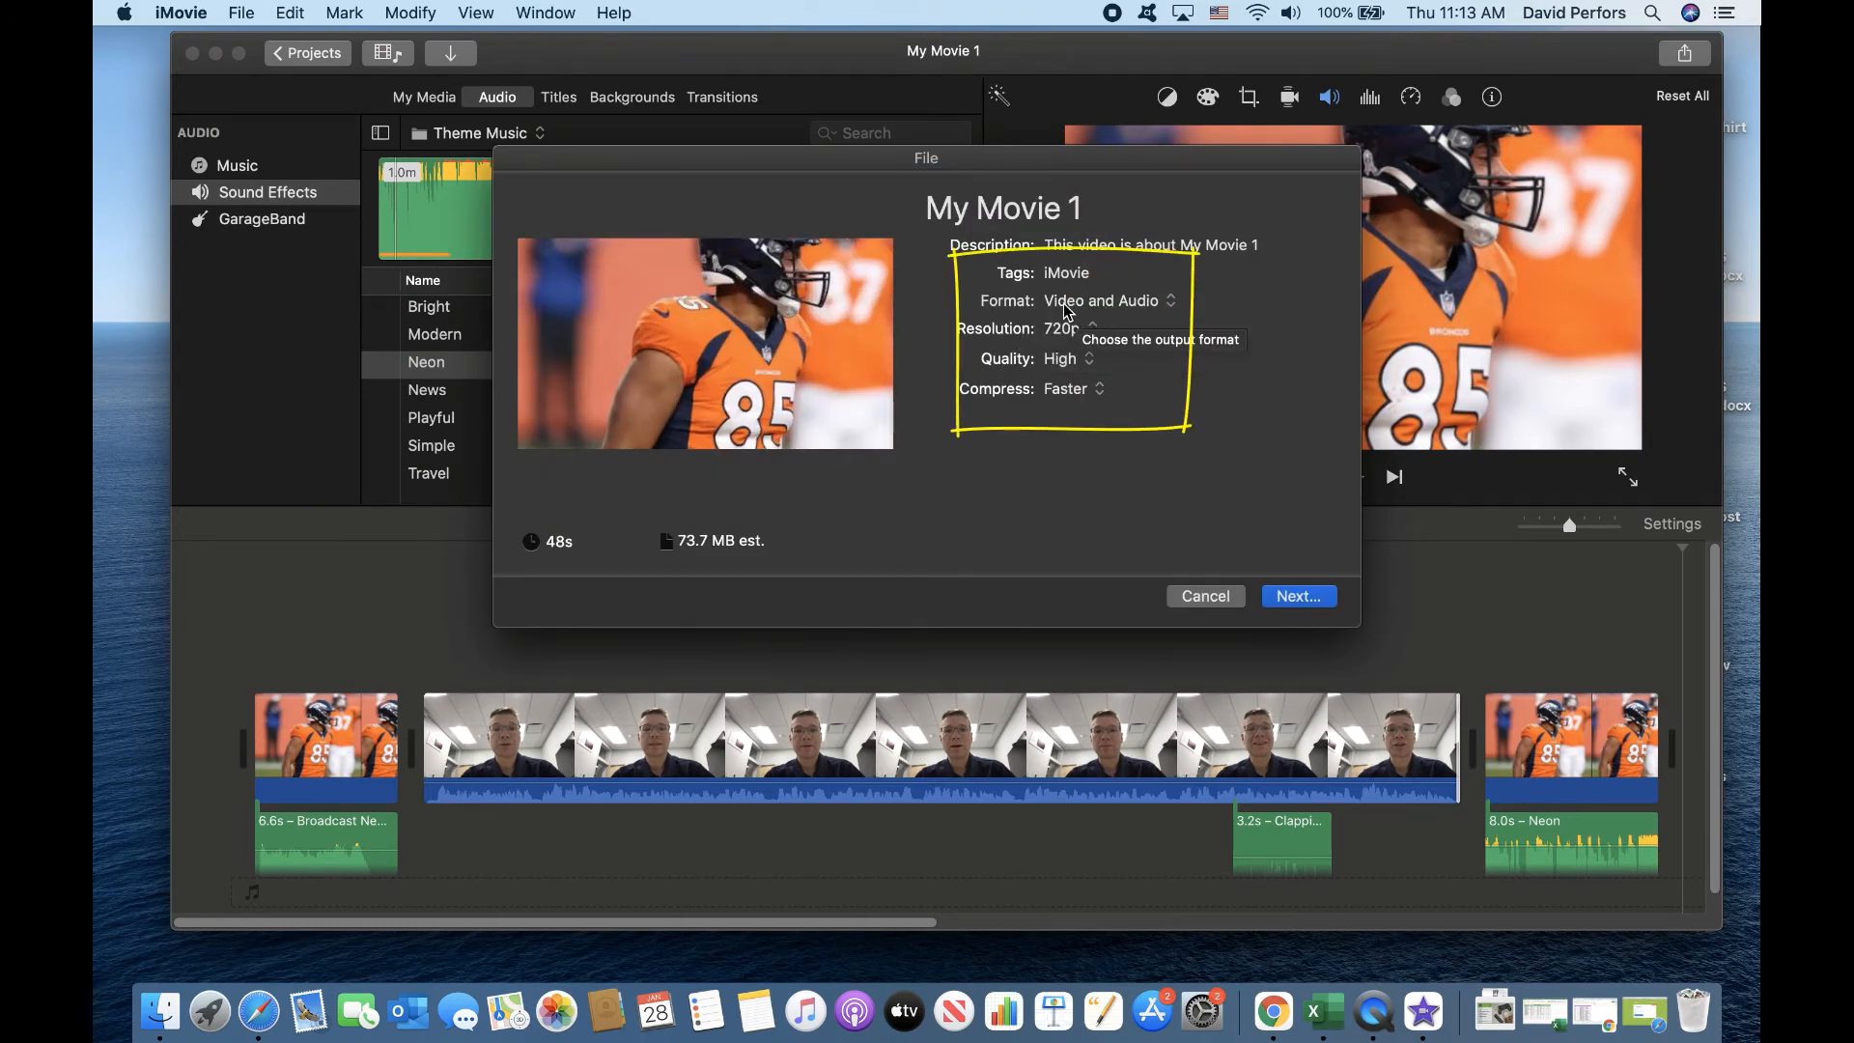
left_click(1170, 305)
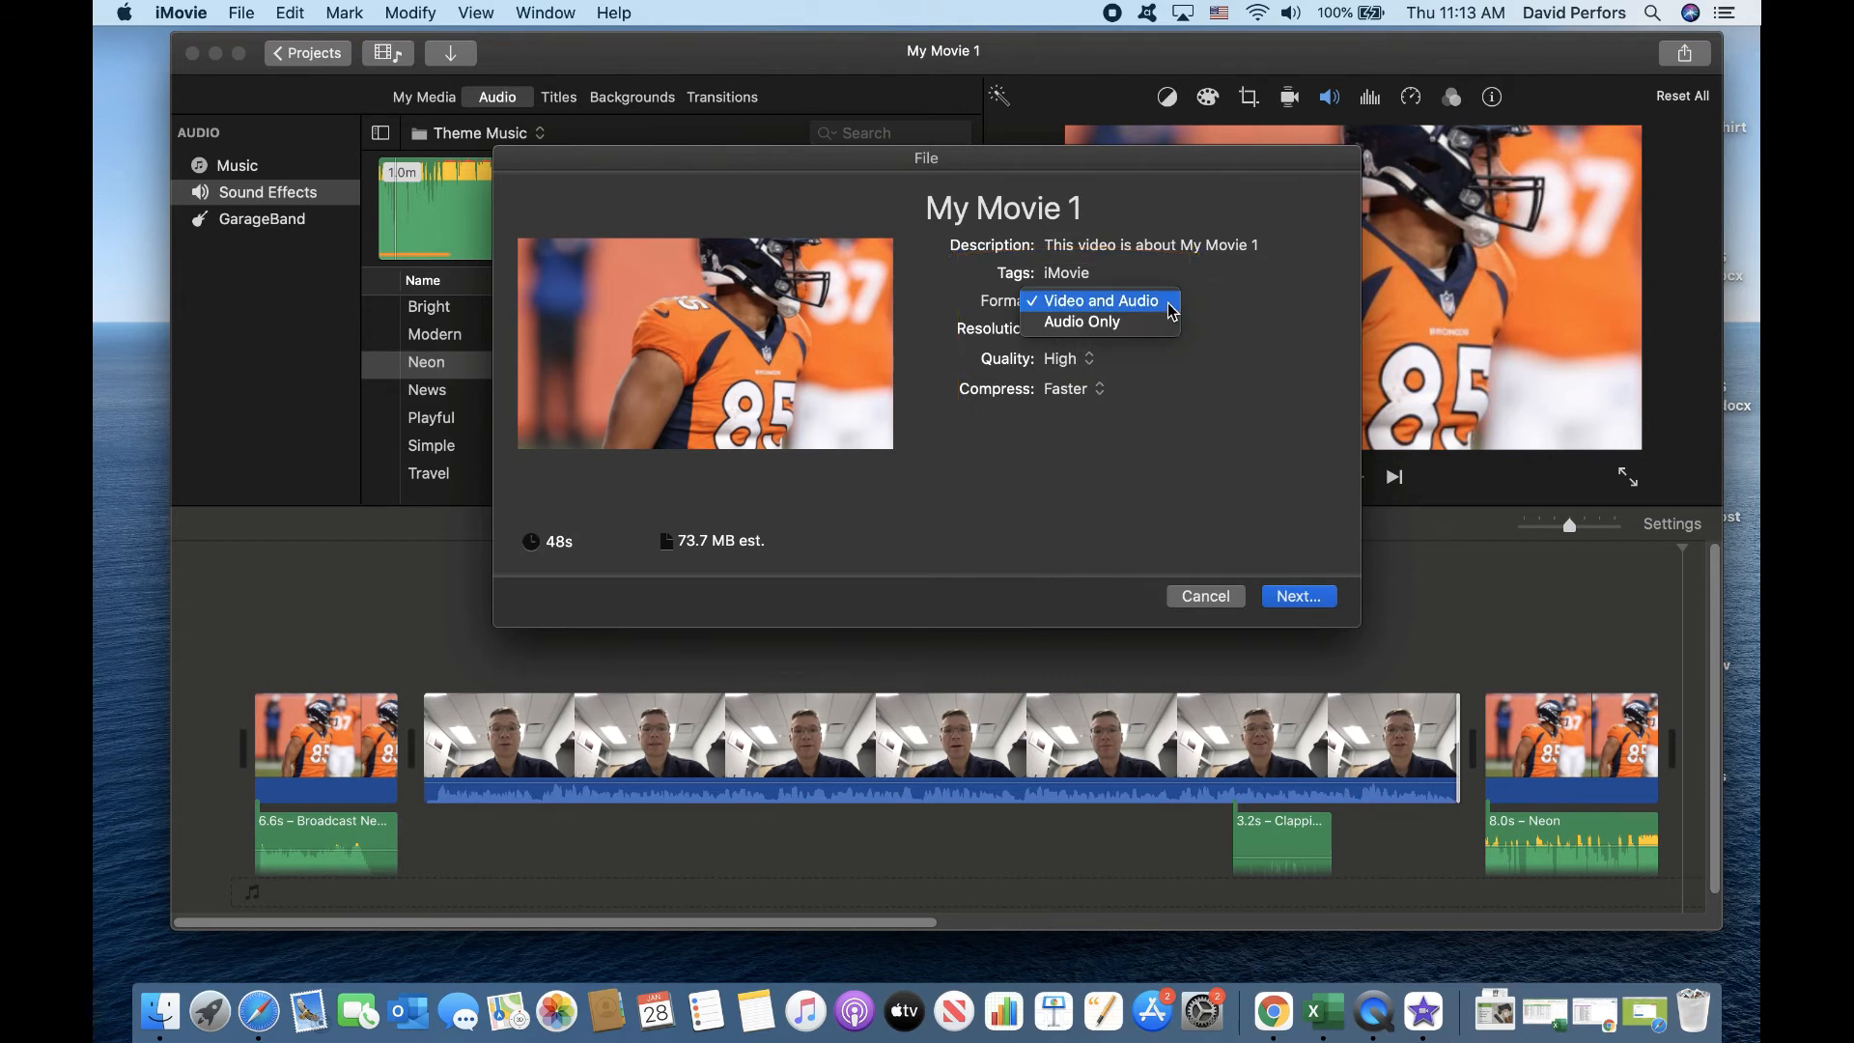
left_click(1115, 324)
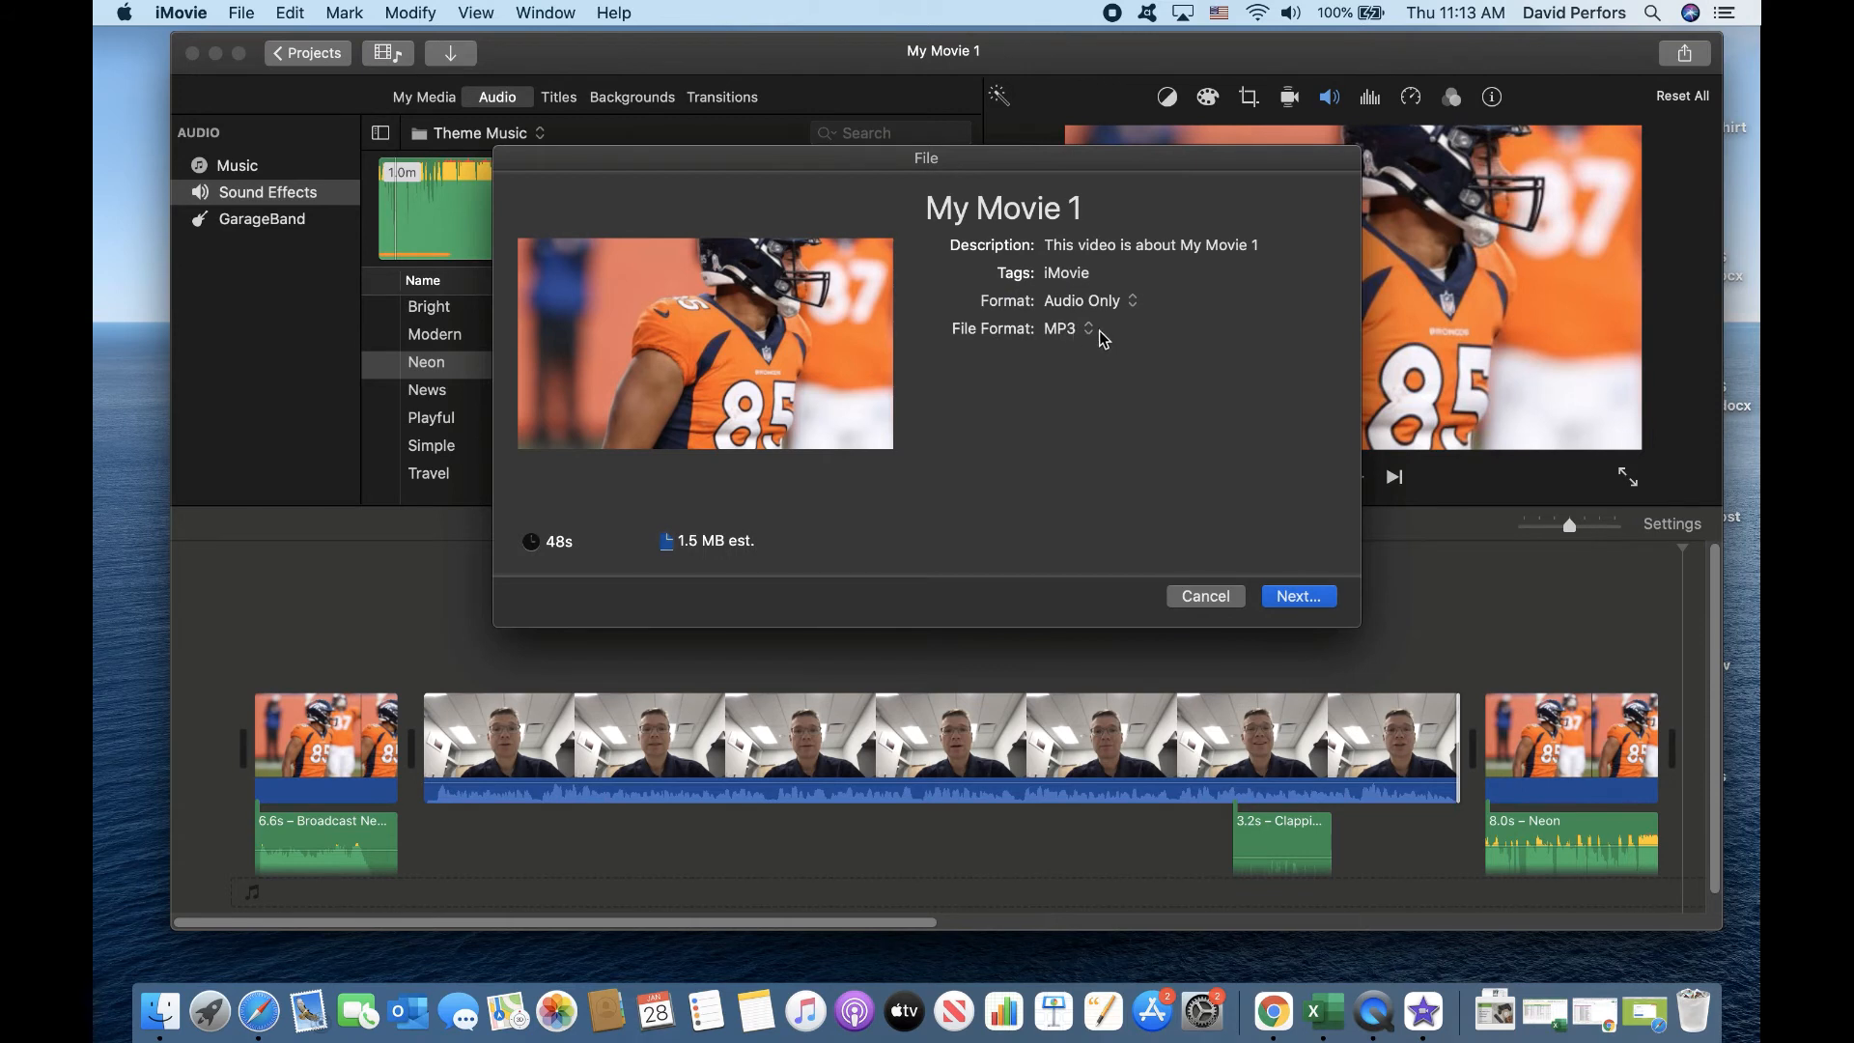
left_click(1090, 330)
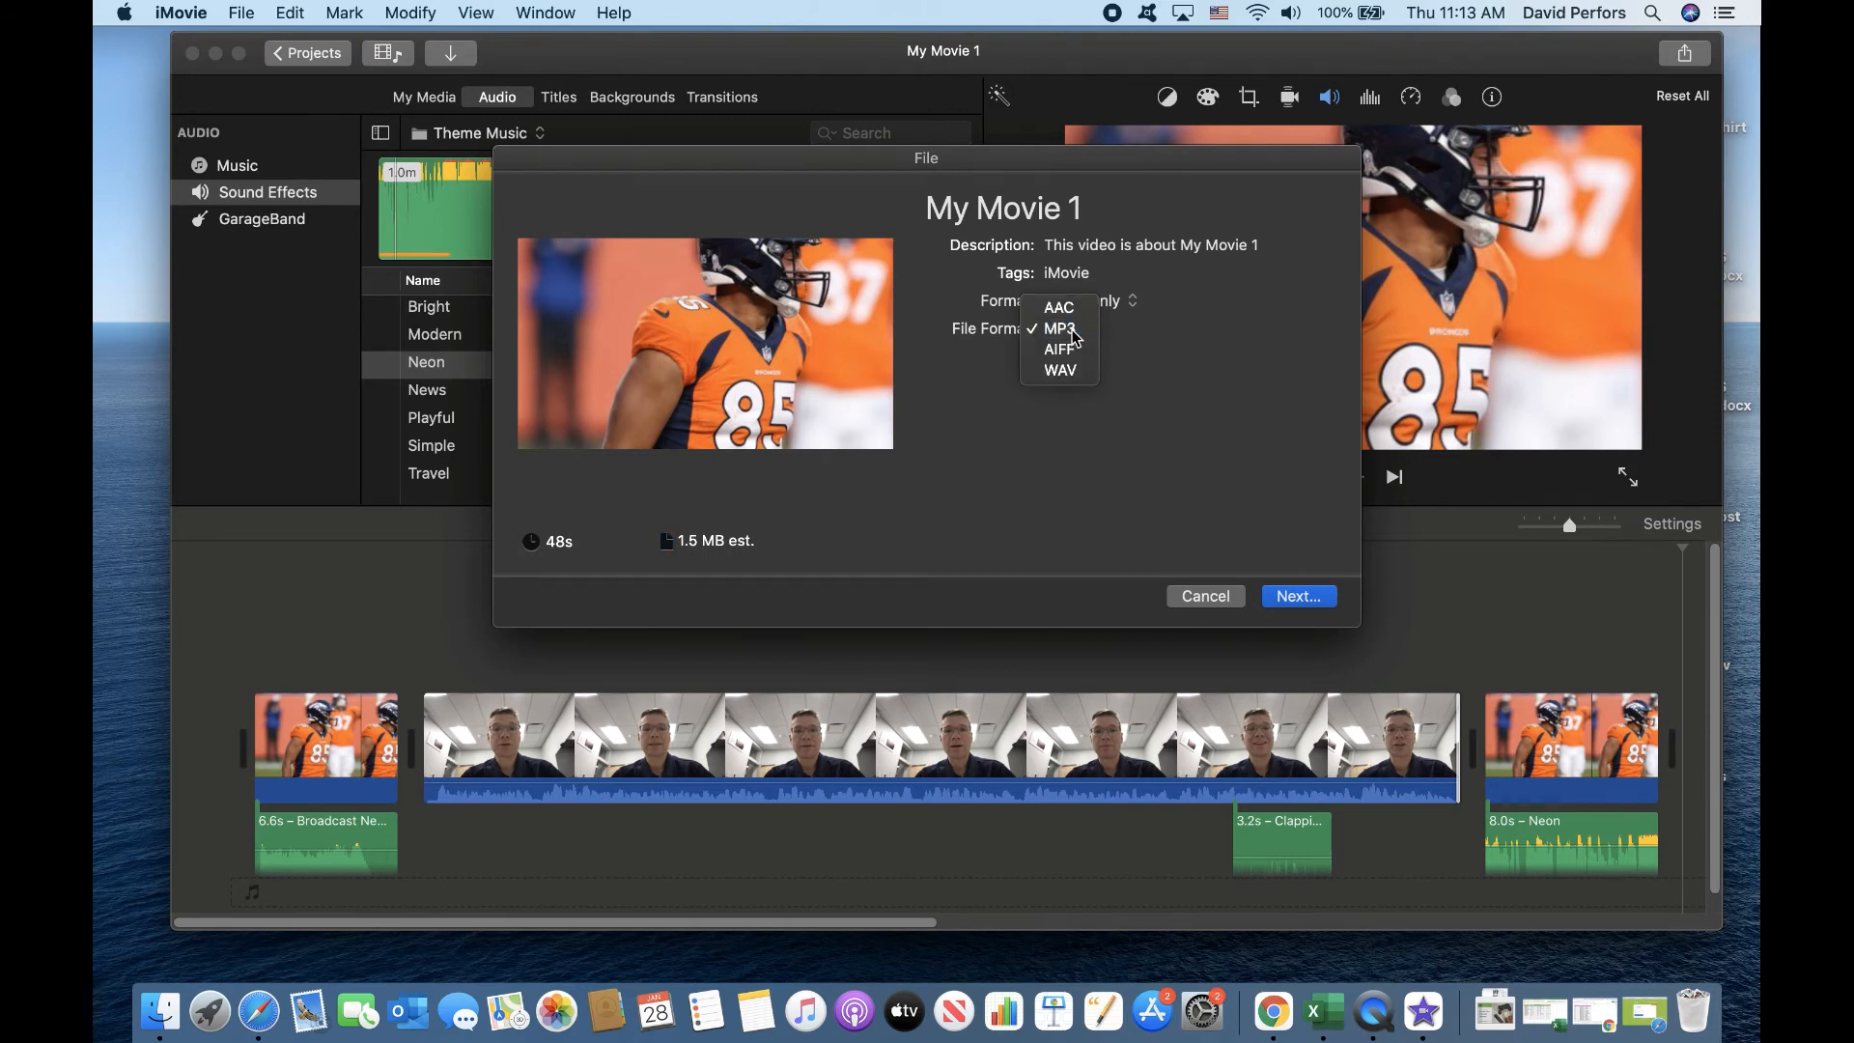
left_click(1075, 333)
Step: Save the exported audio file as Broncos on the Desktop and dismiss the export notification
left_click(1298, 595)
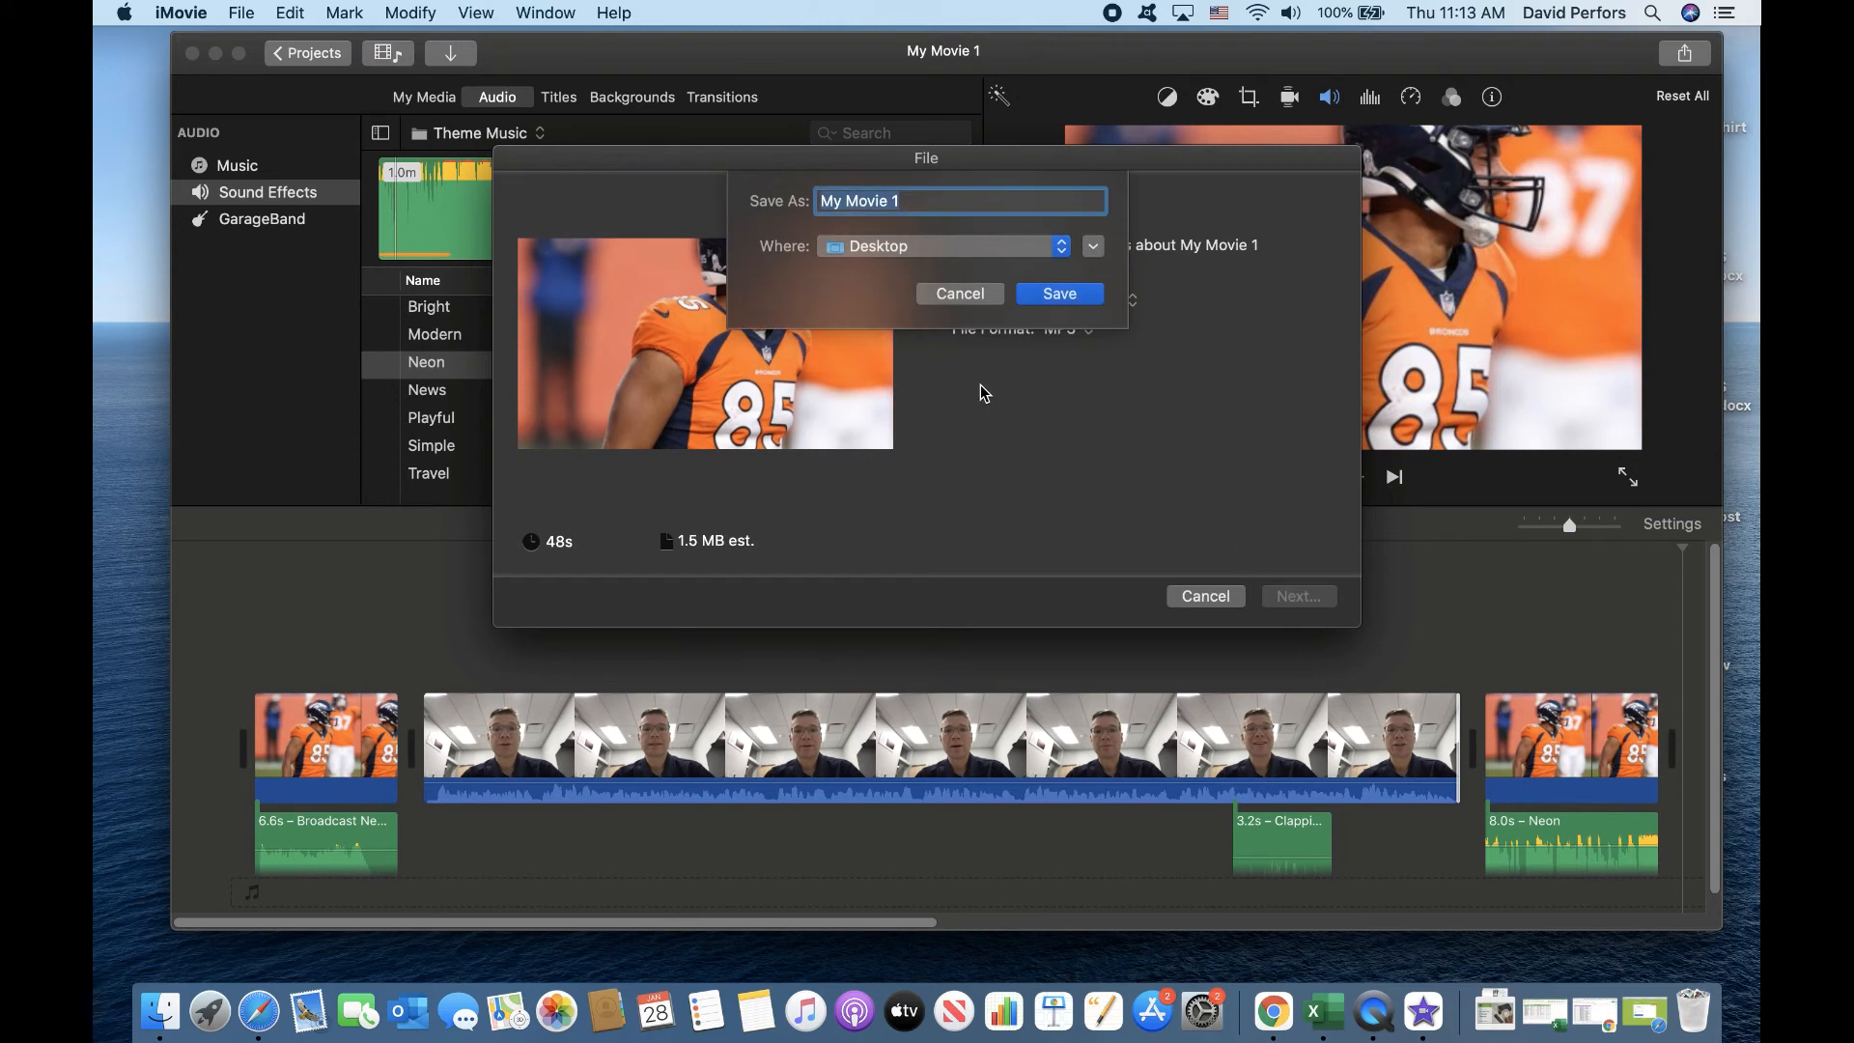
type("Broncos")
left_click(1059, 294)
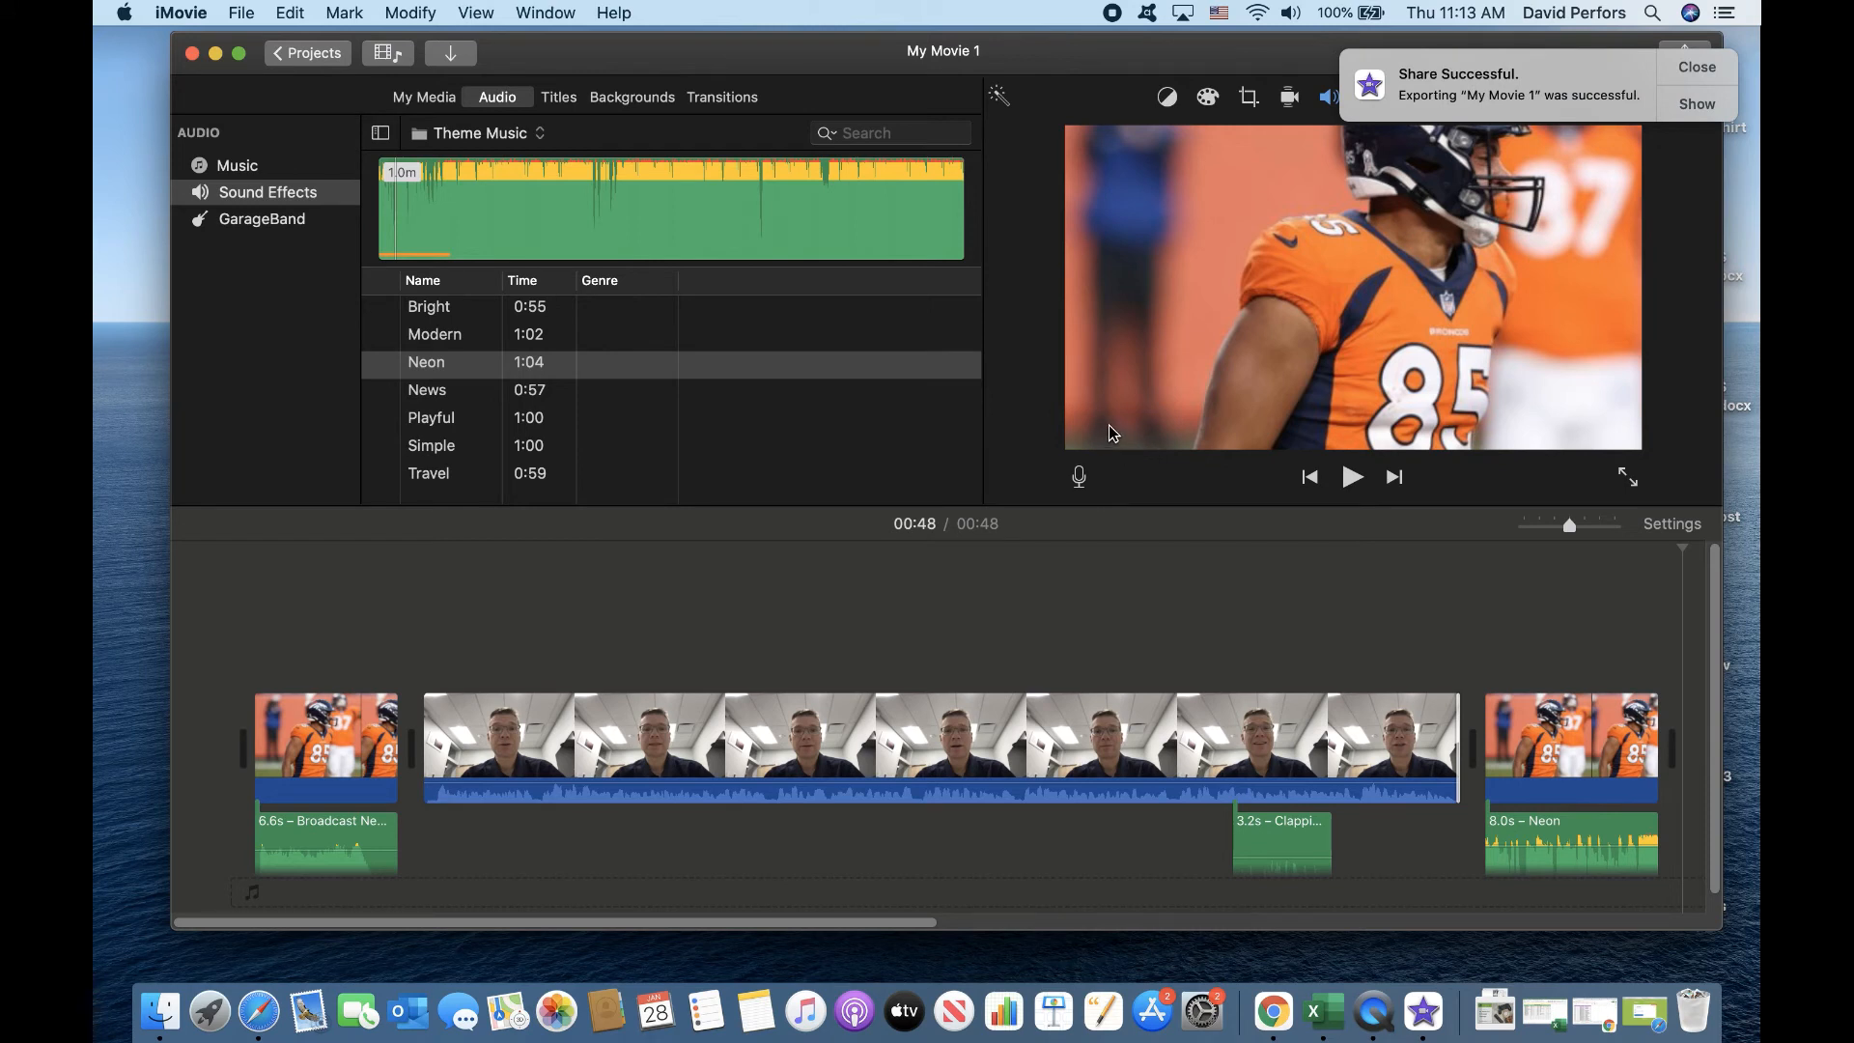
left_click(1681, 70)
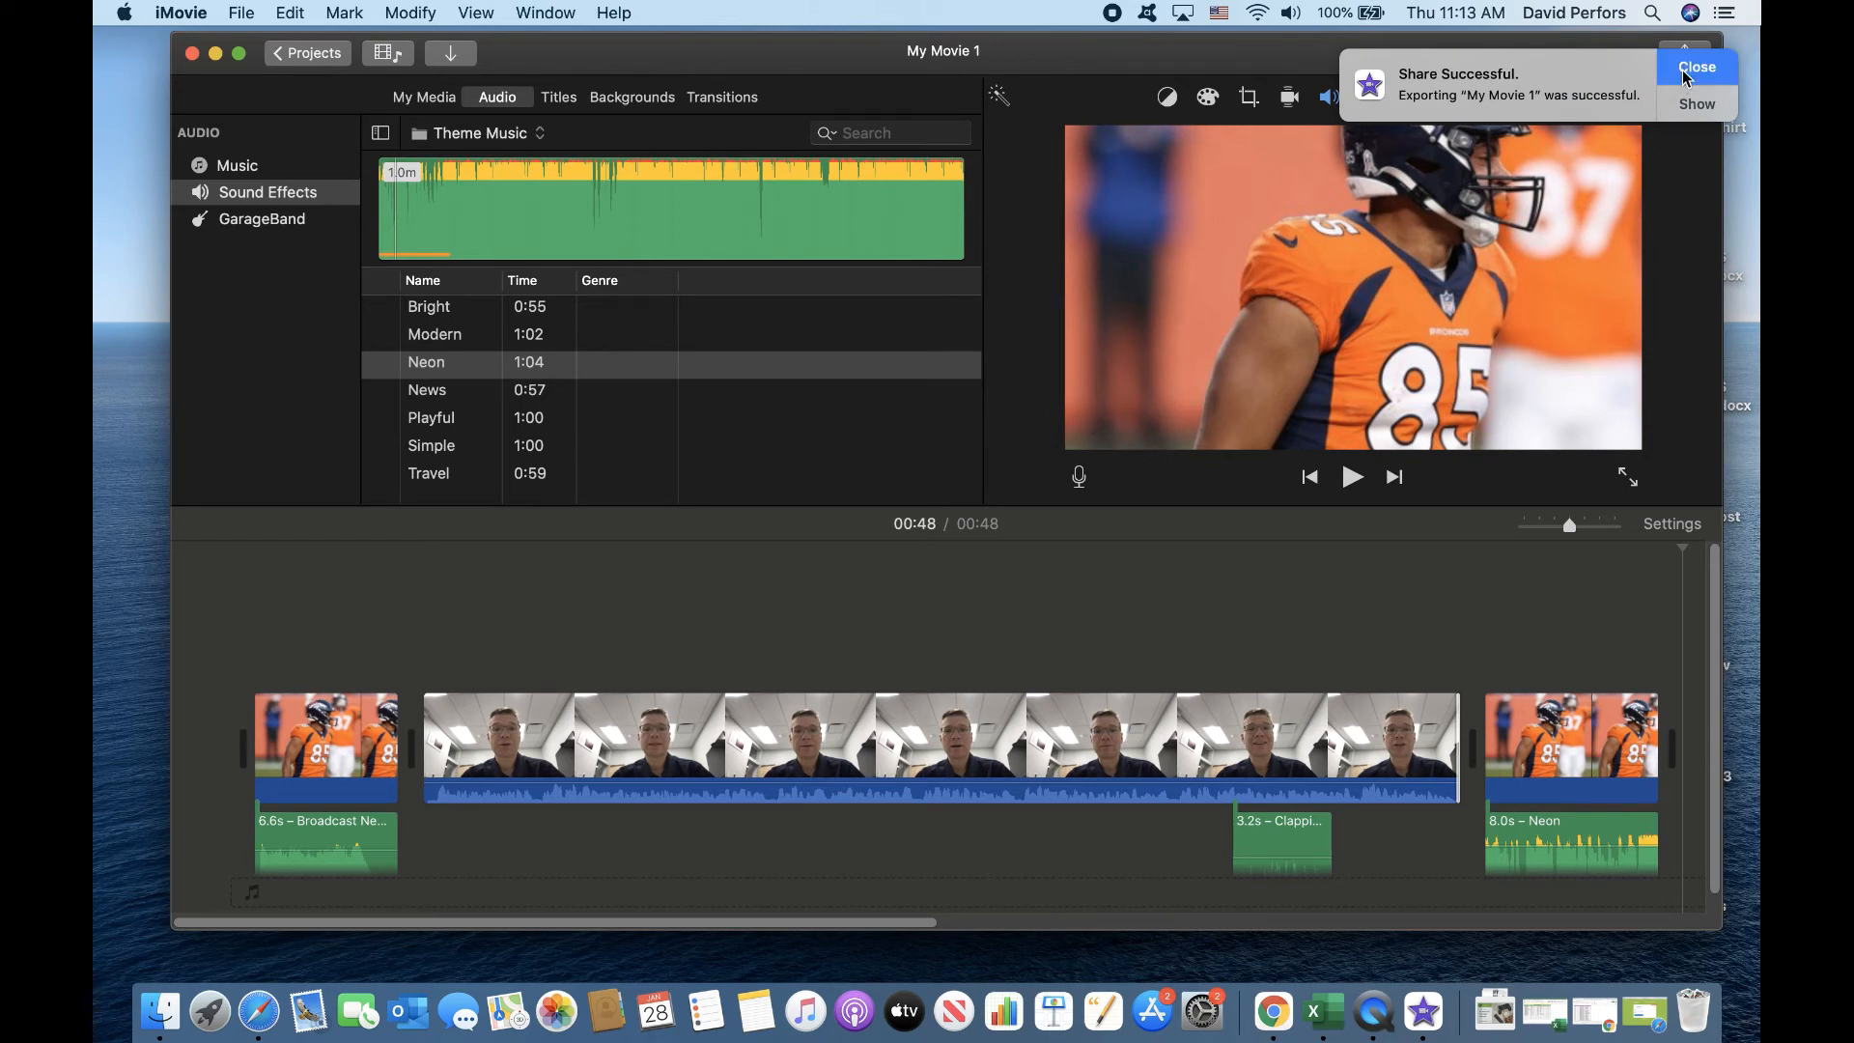
Step: Return to the projects overview, naming the movie project Podcast 1, and quit iMovie
left_click(321, 60)
type("Podcast")
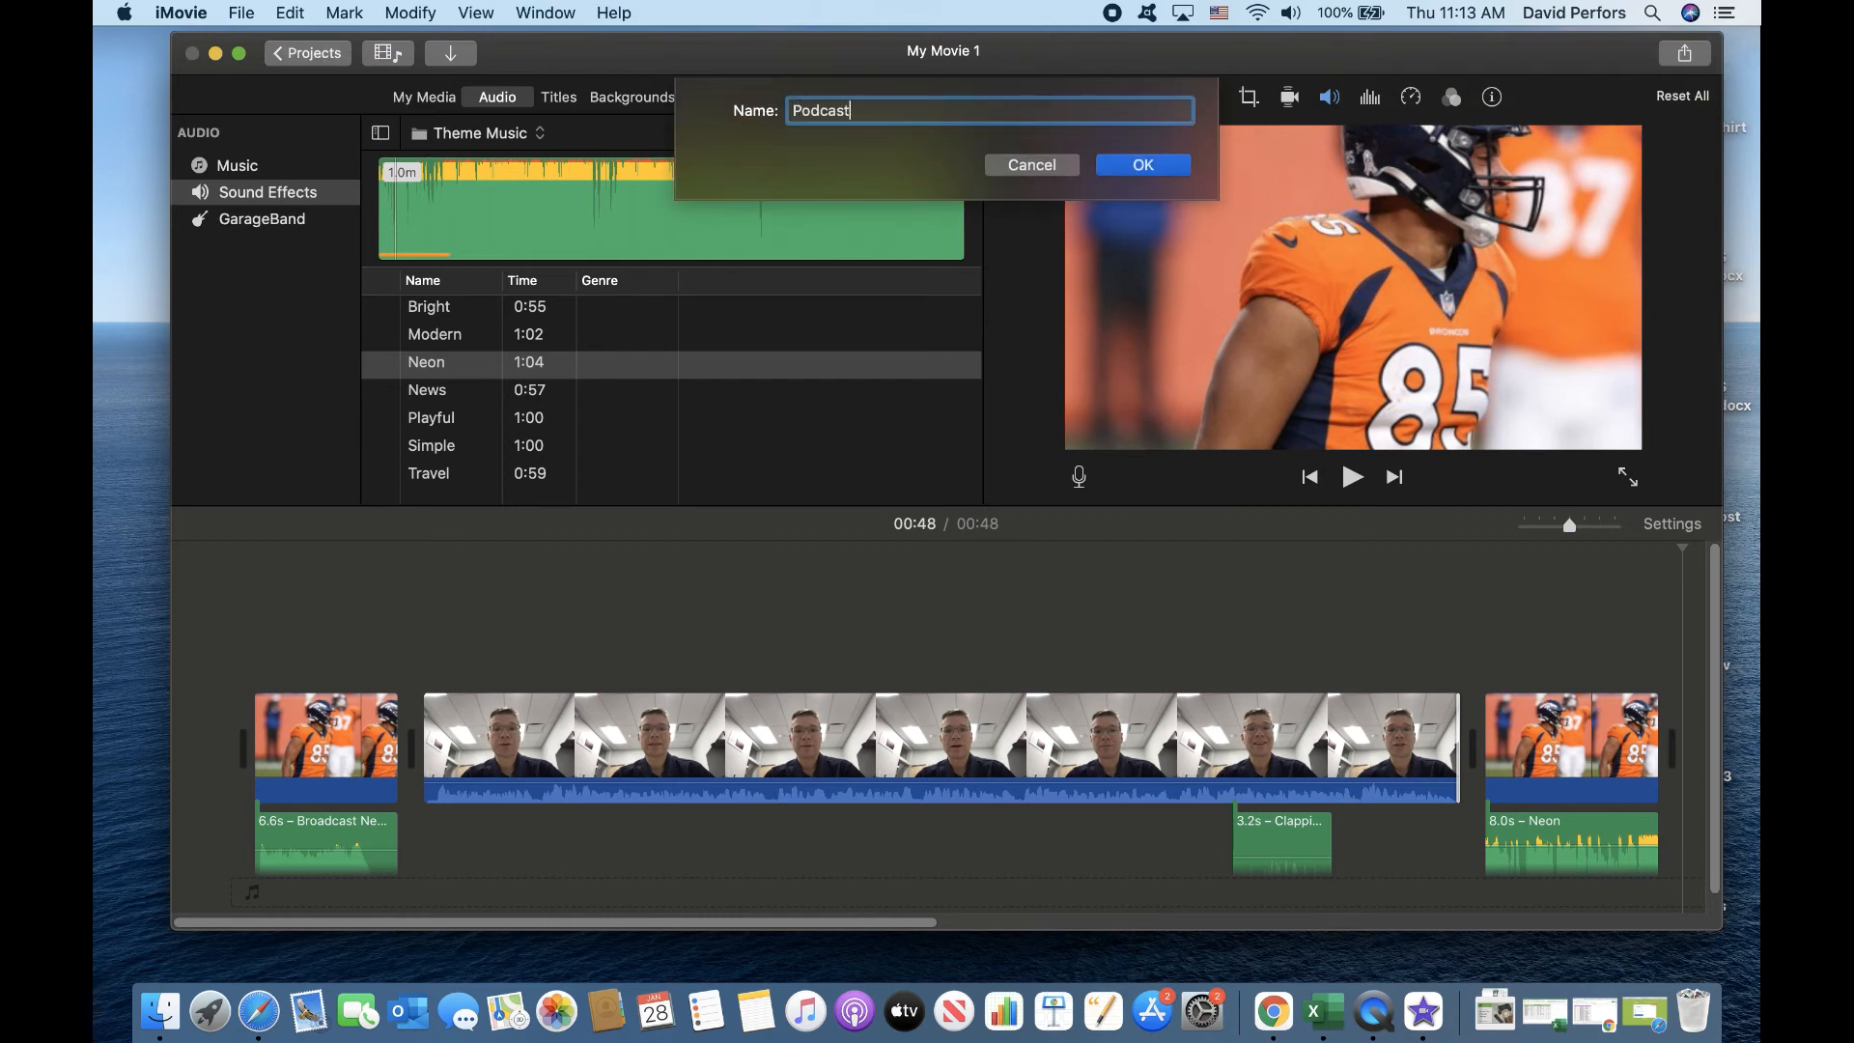
left_click(1164, 161)
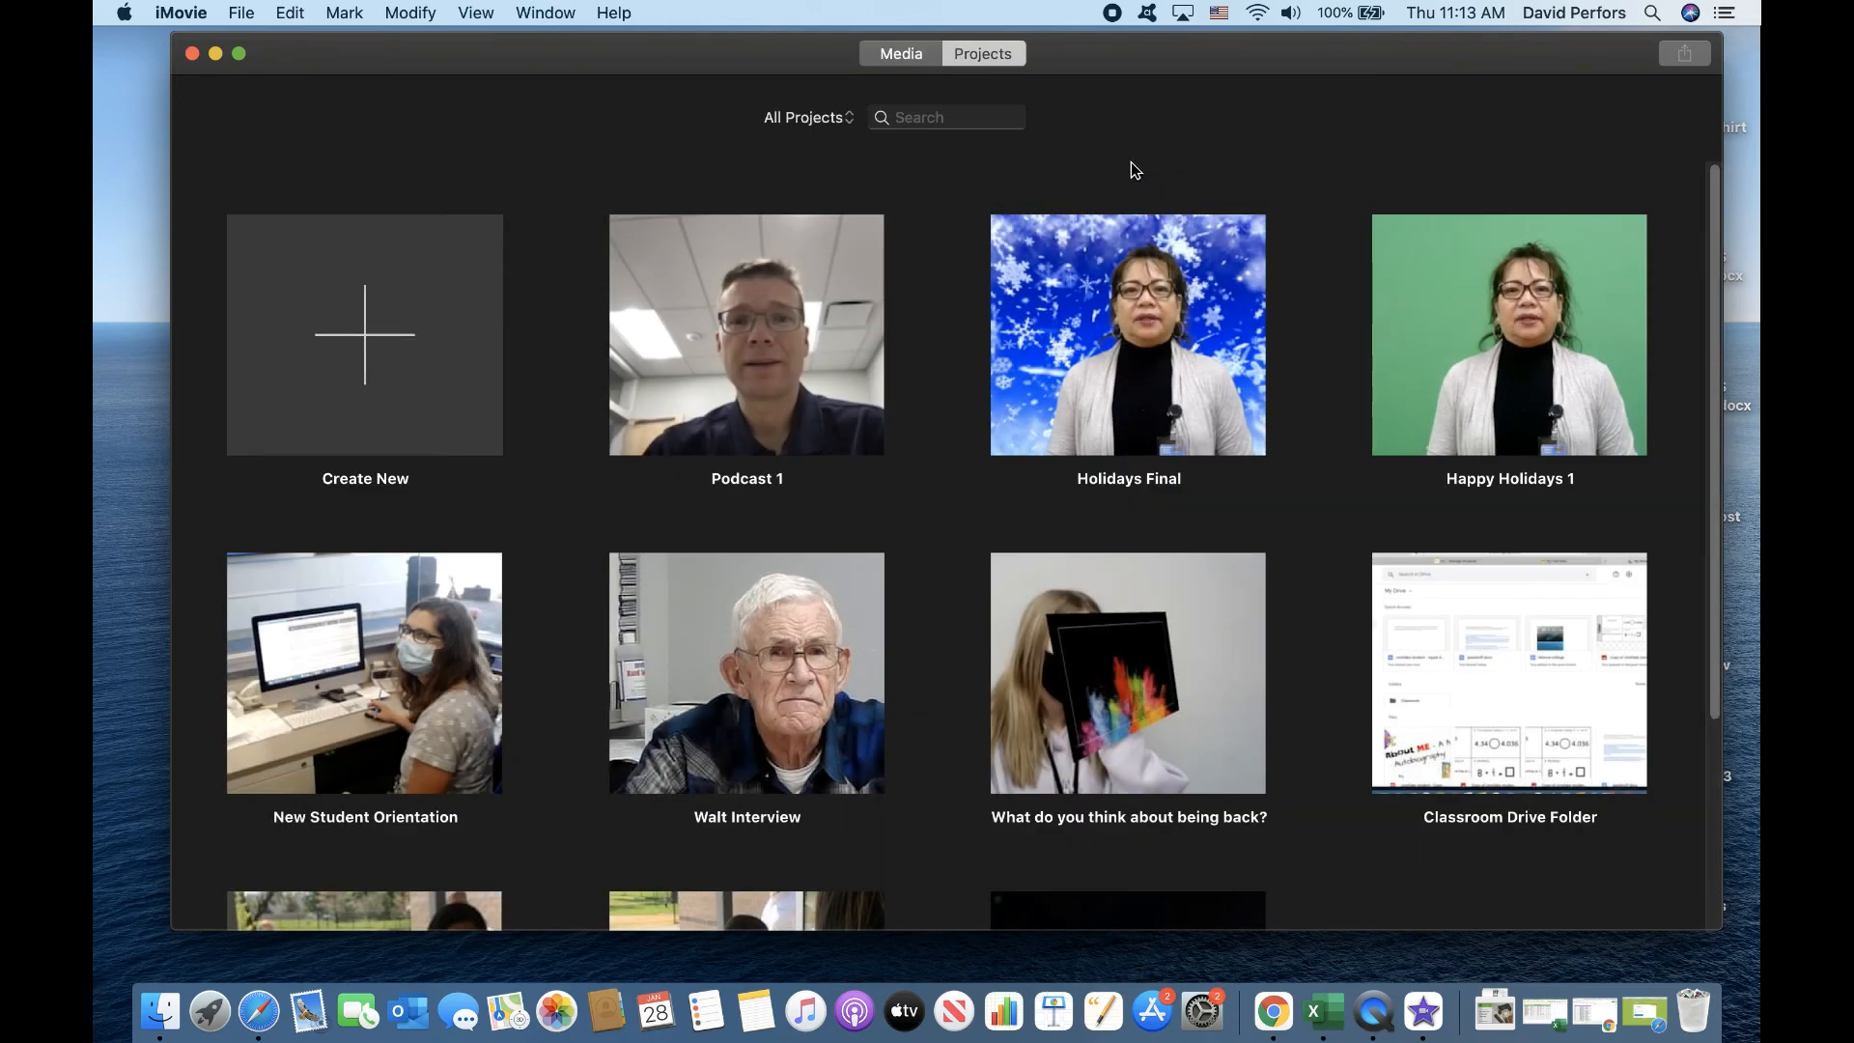
left_click(177, 13)
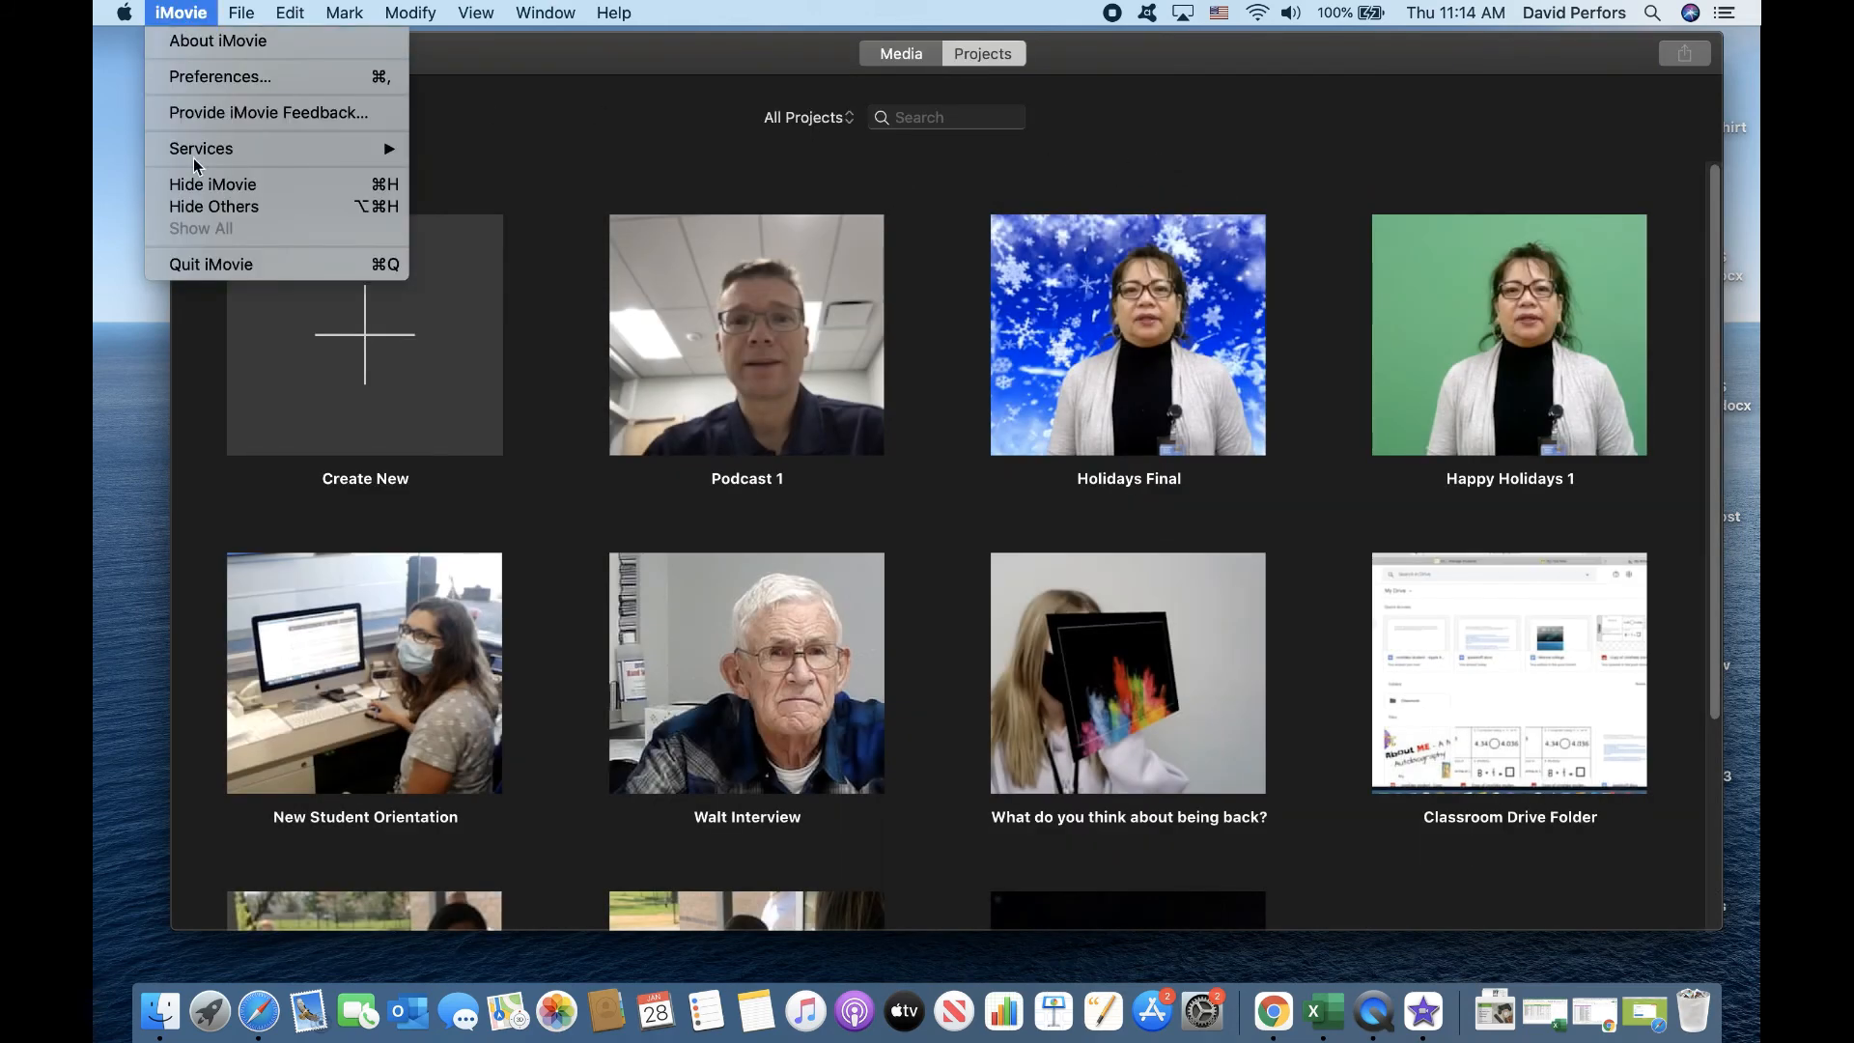
left_click(203, 263)
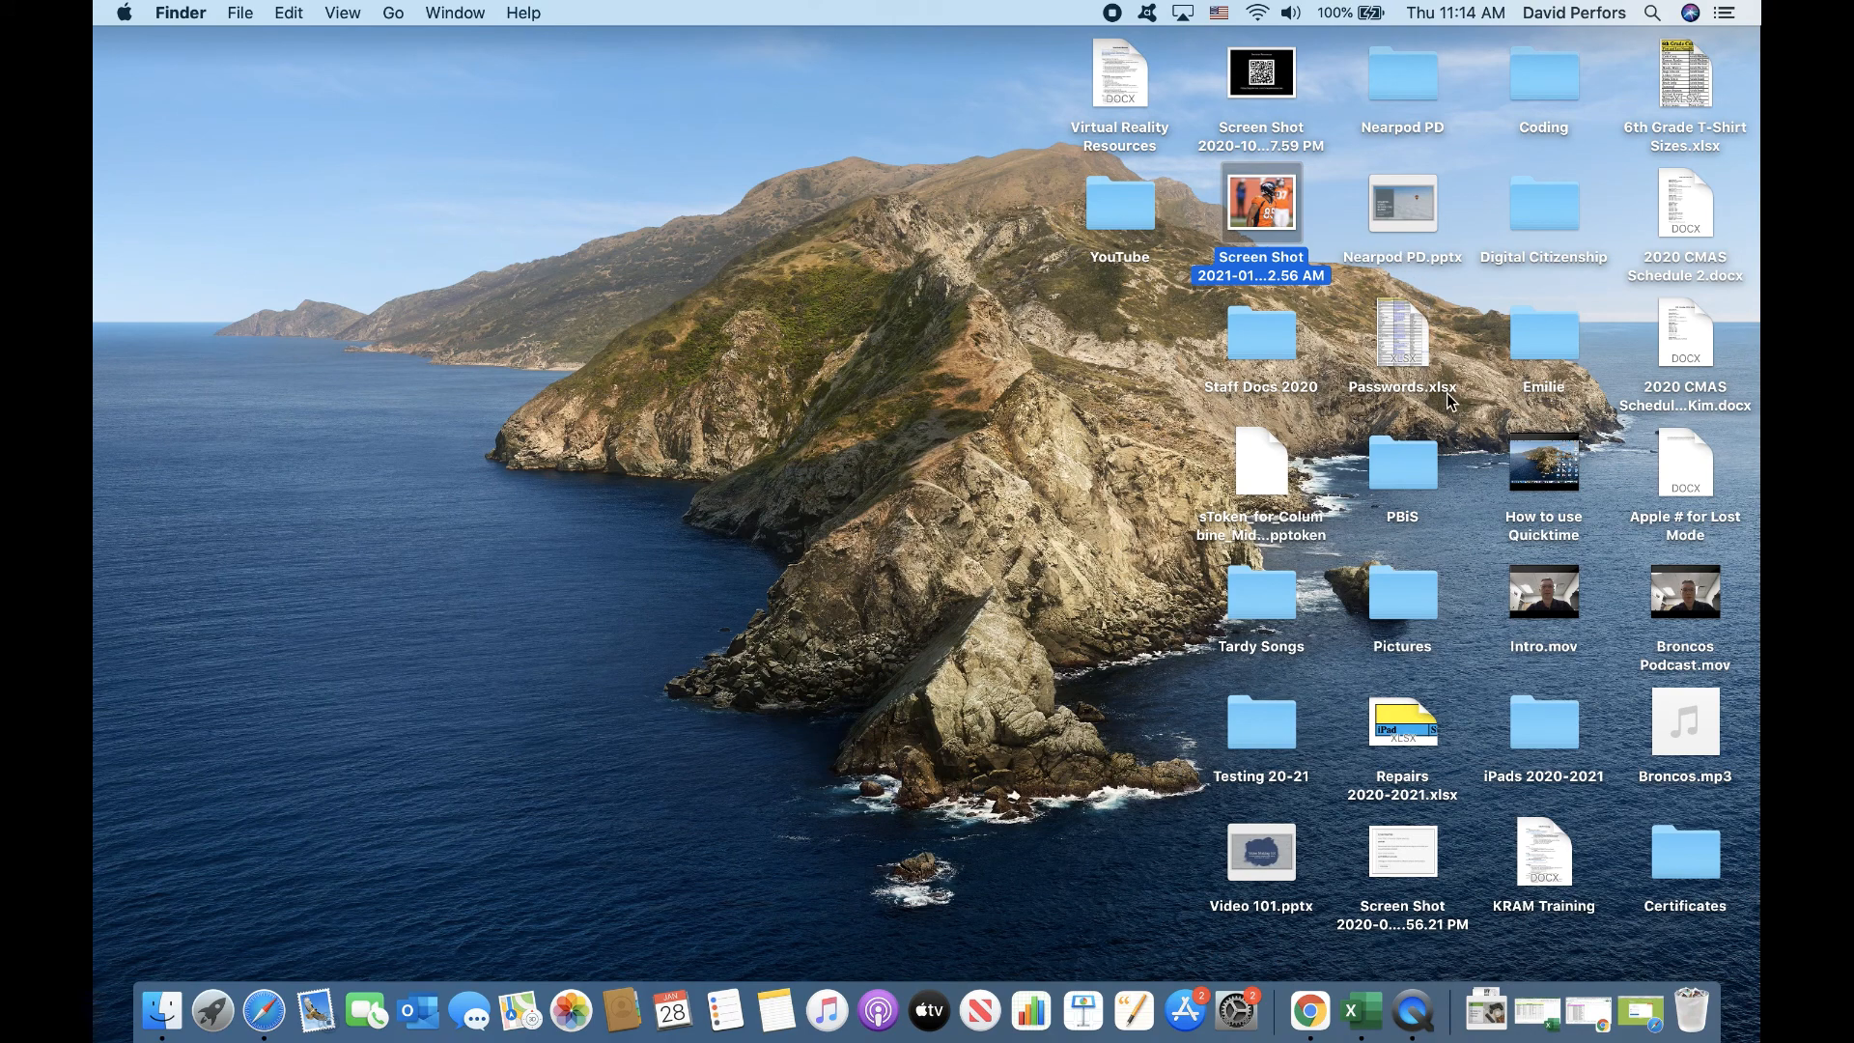
Step: Play the exported Broncos.mp3 from the Desktop in Music to check it, pause playback near the end, and quit Music
double_click(1711, 701)
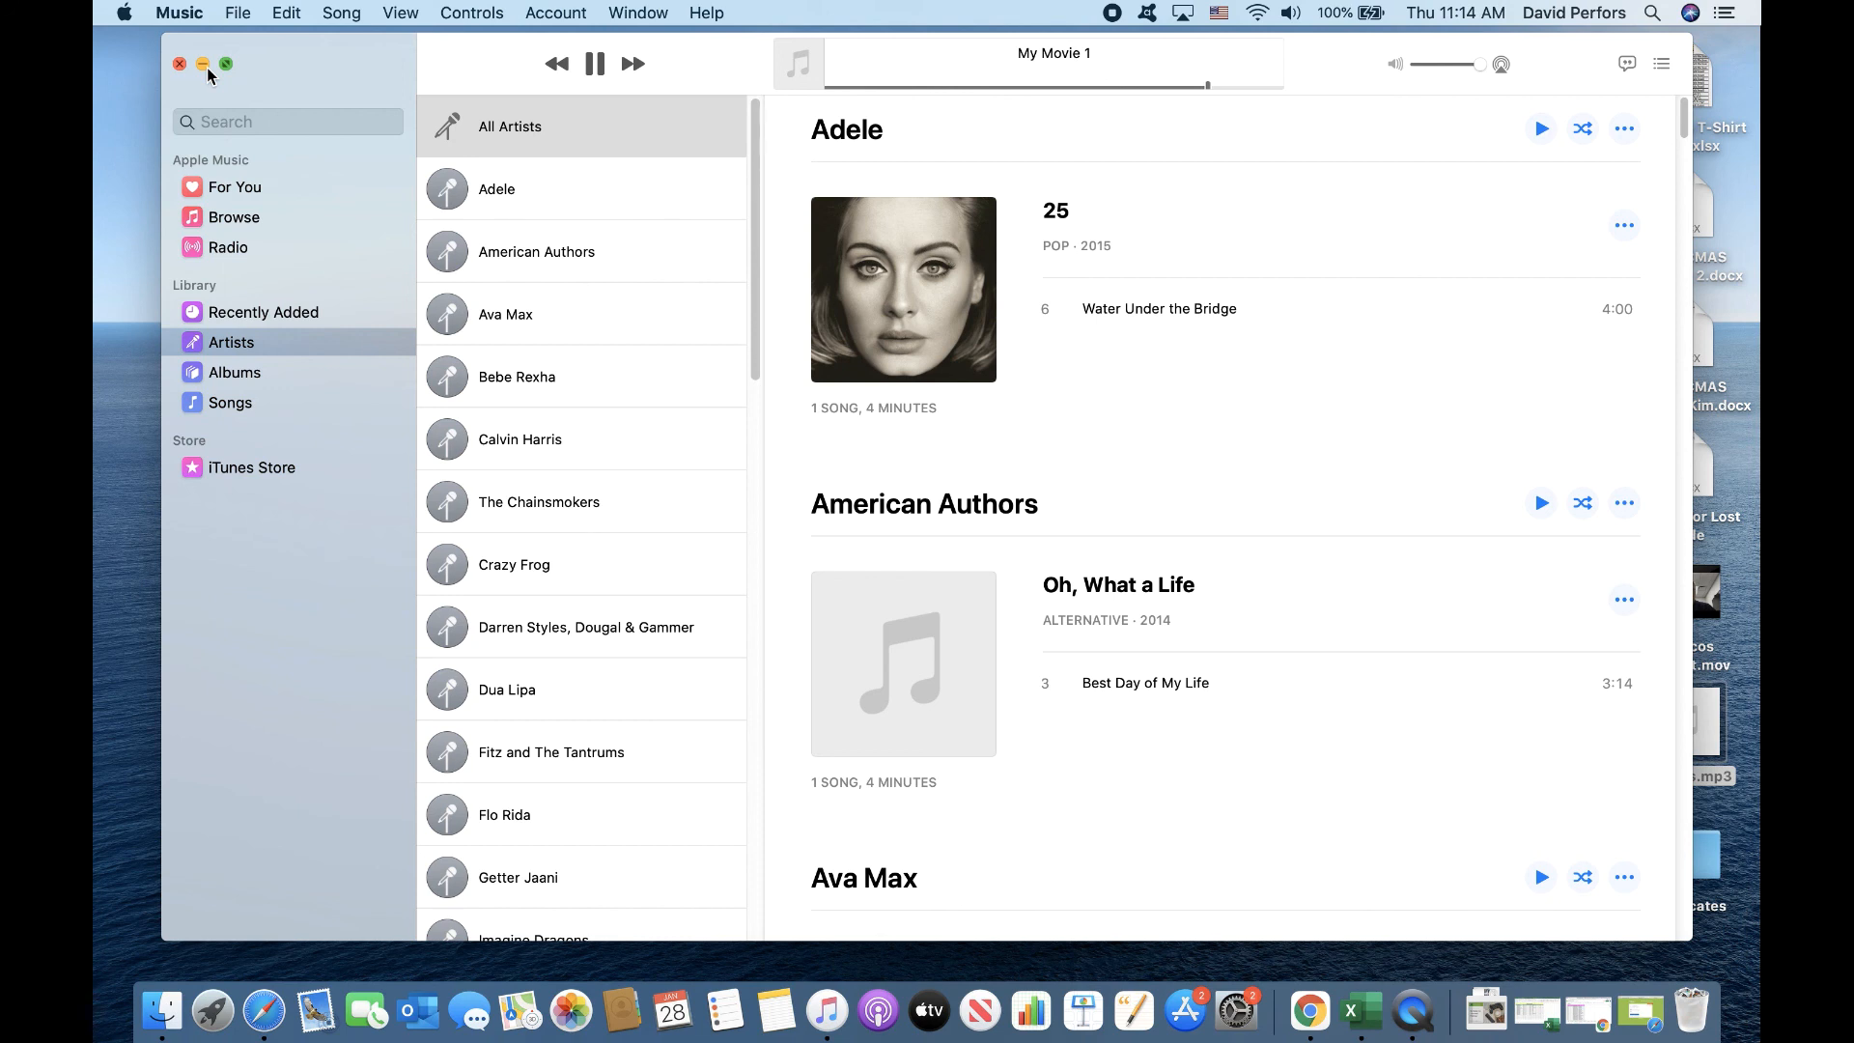
left_click(595, 68)
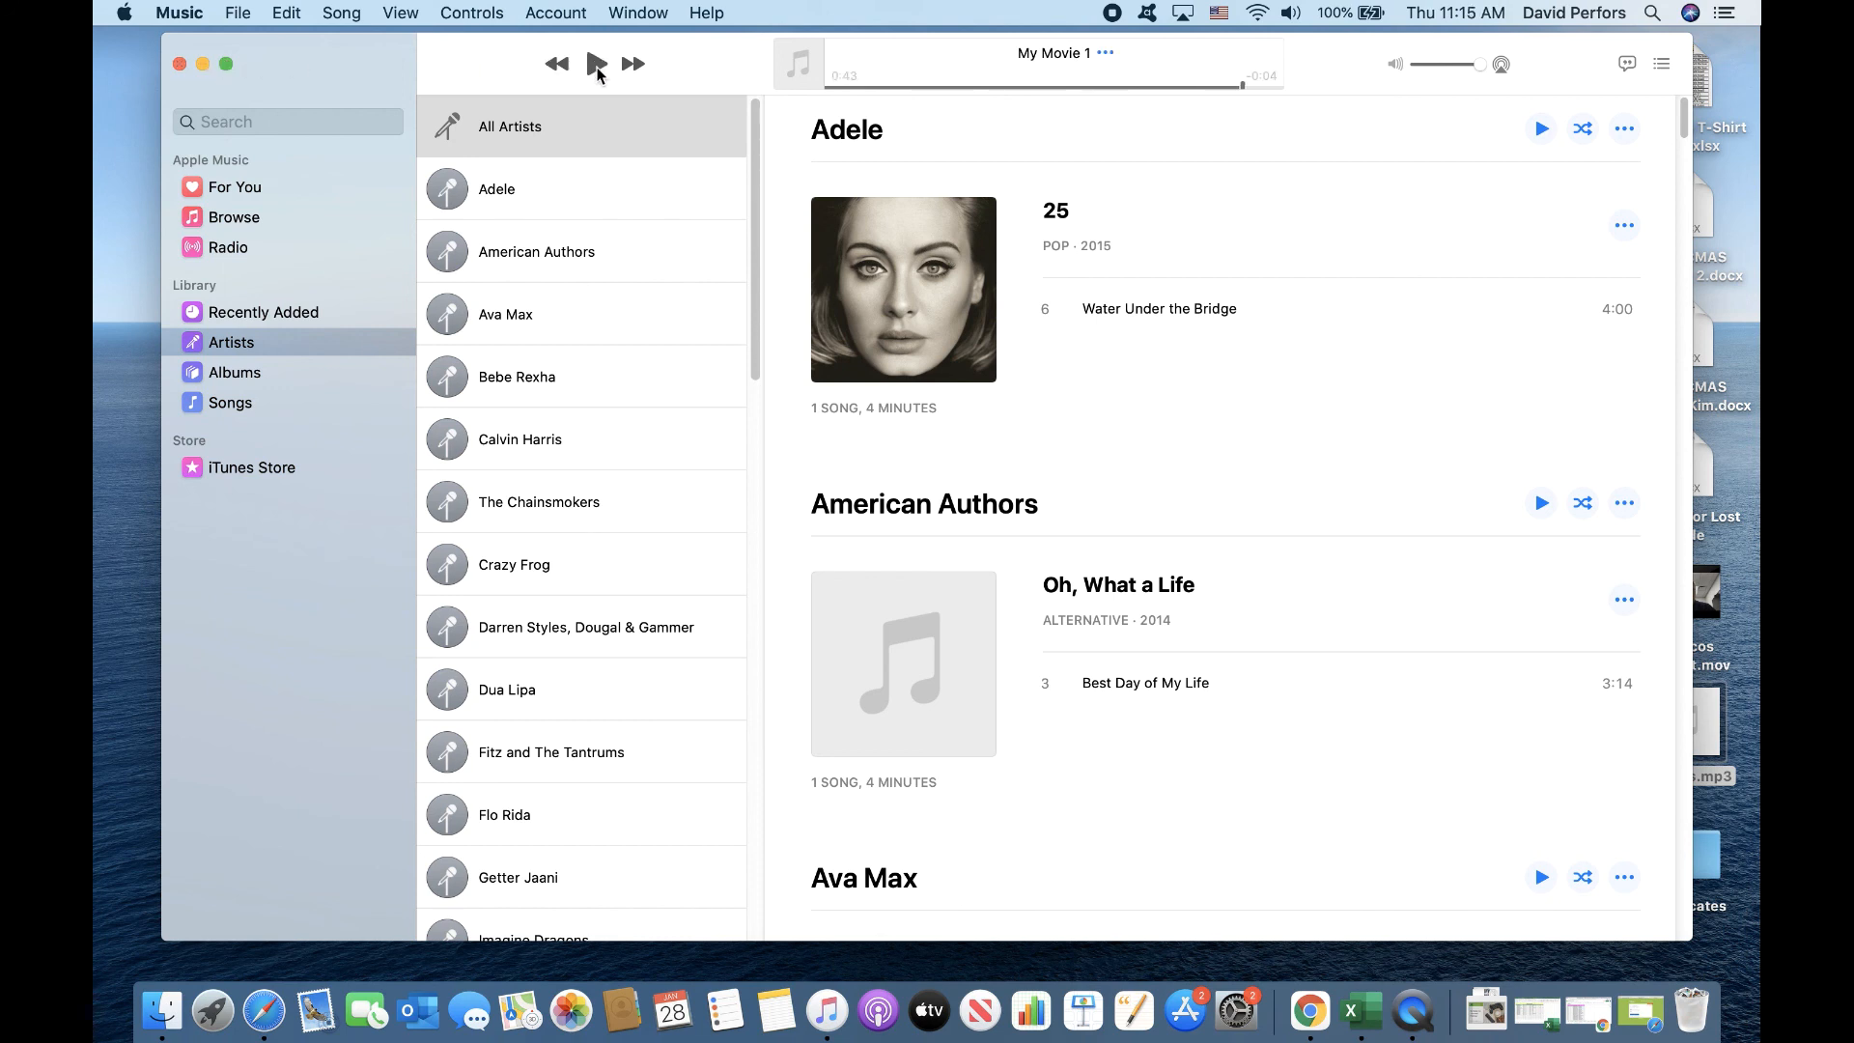
left_click(182, 13)
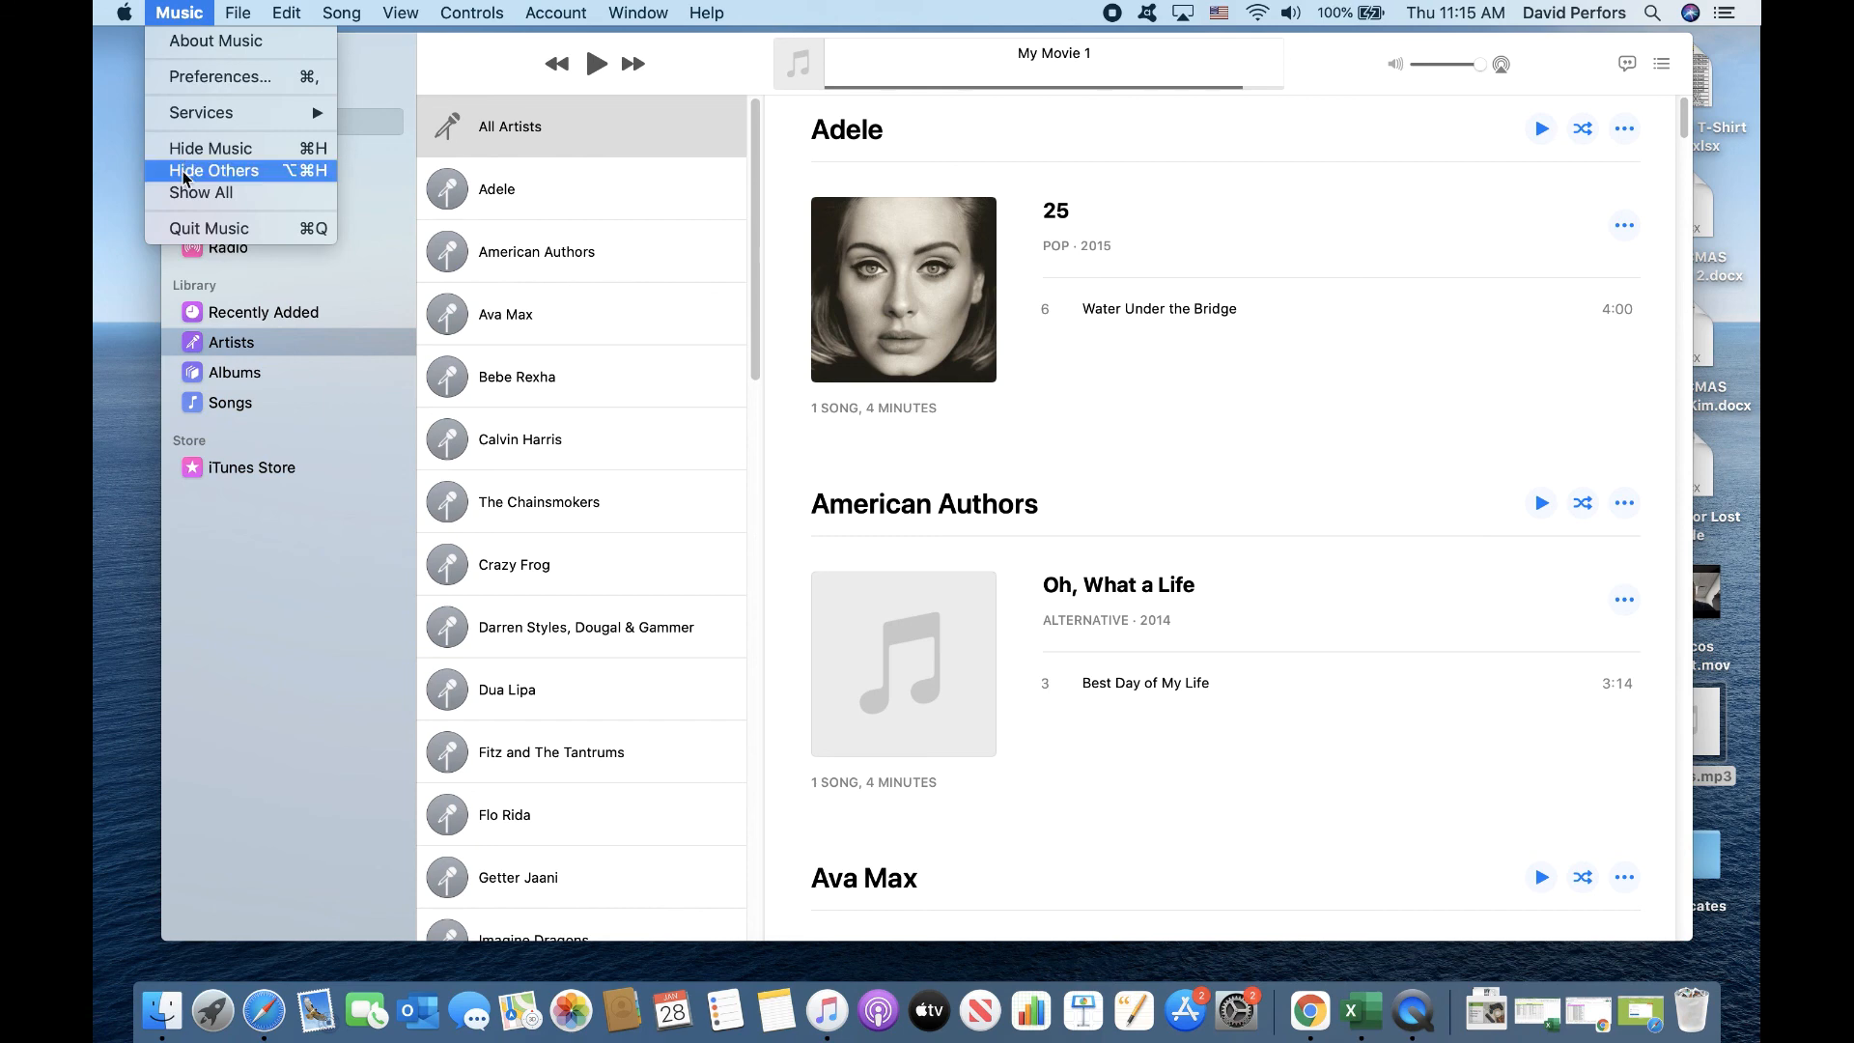
left_click(178, 224)
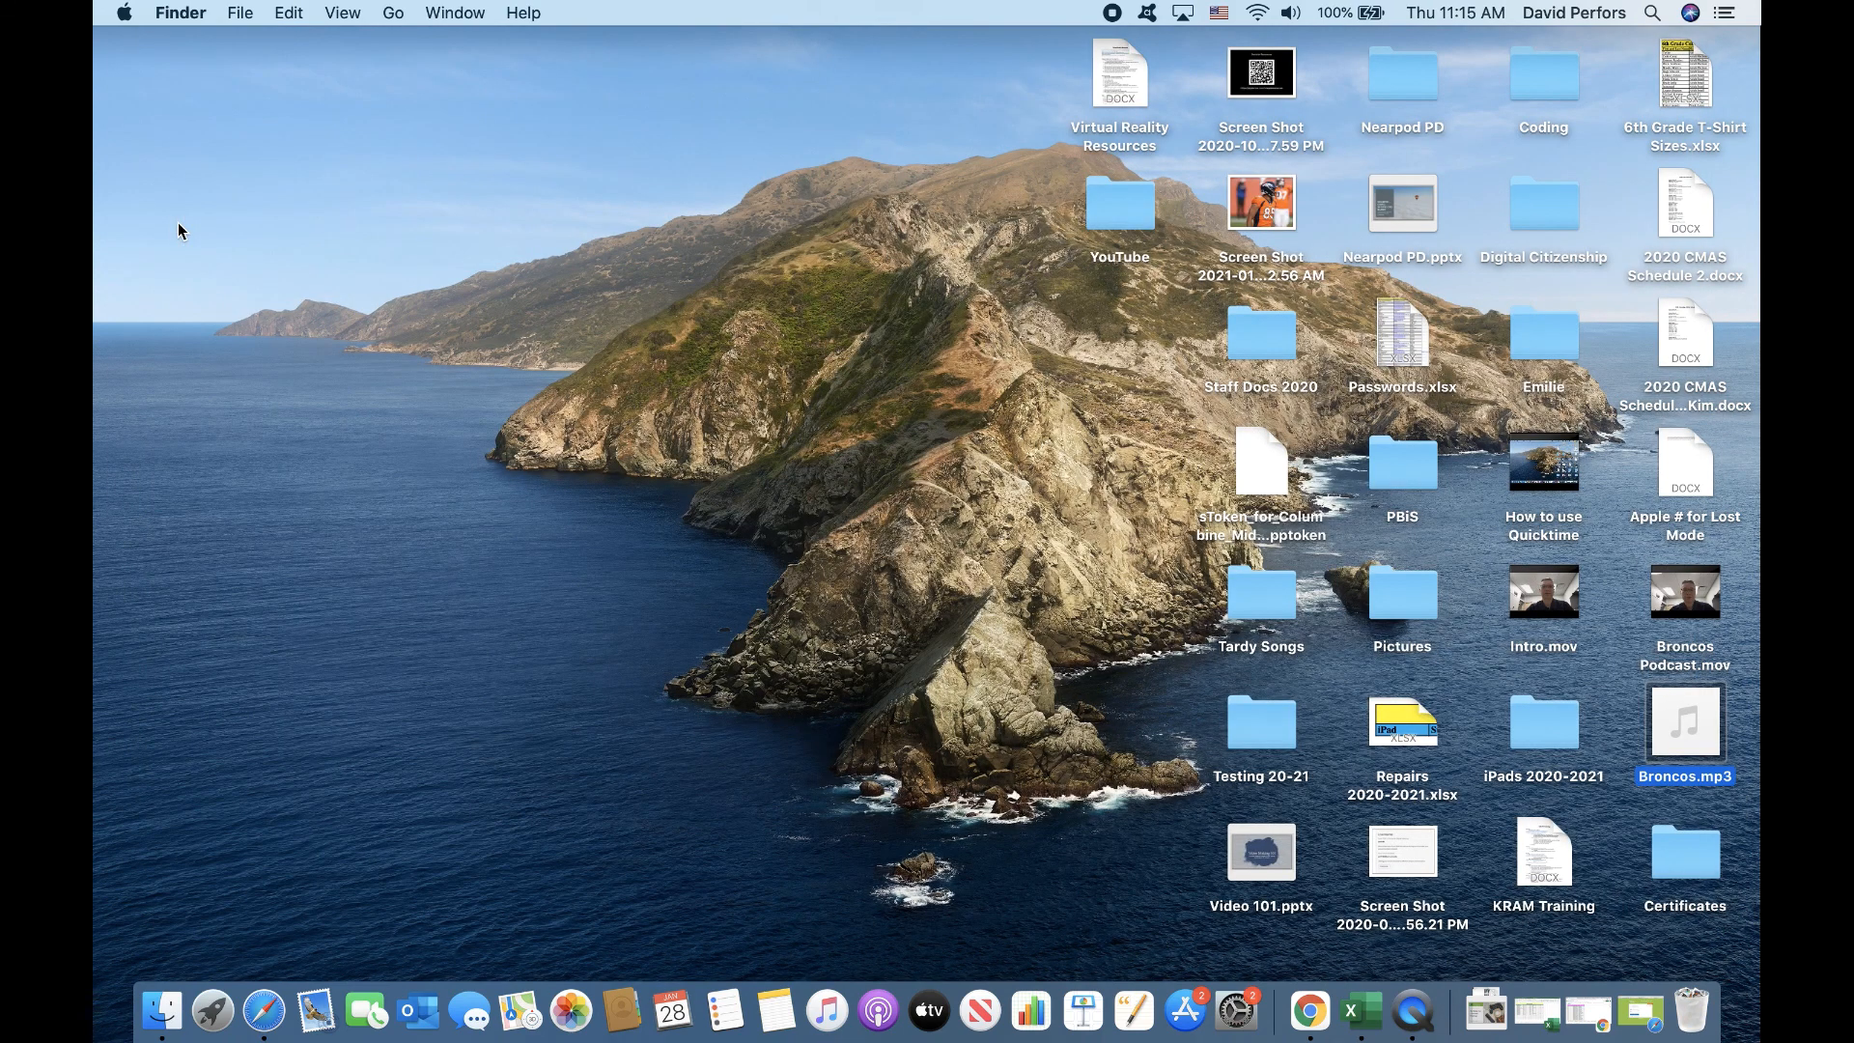